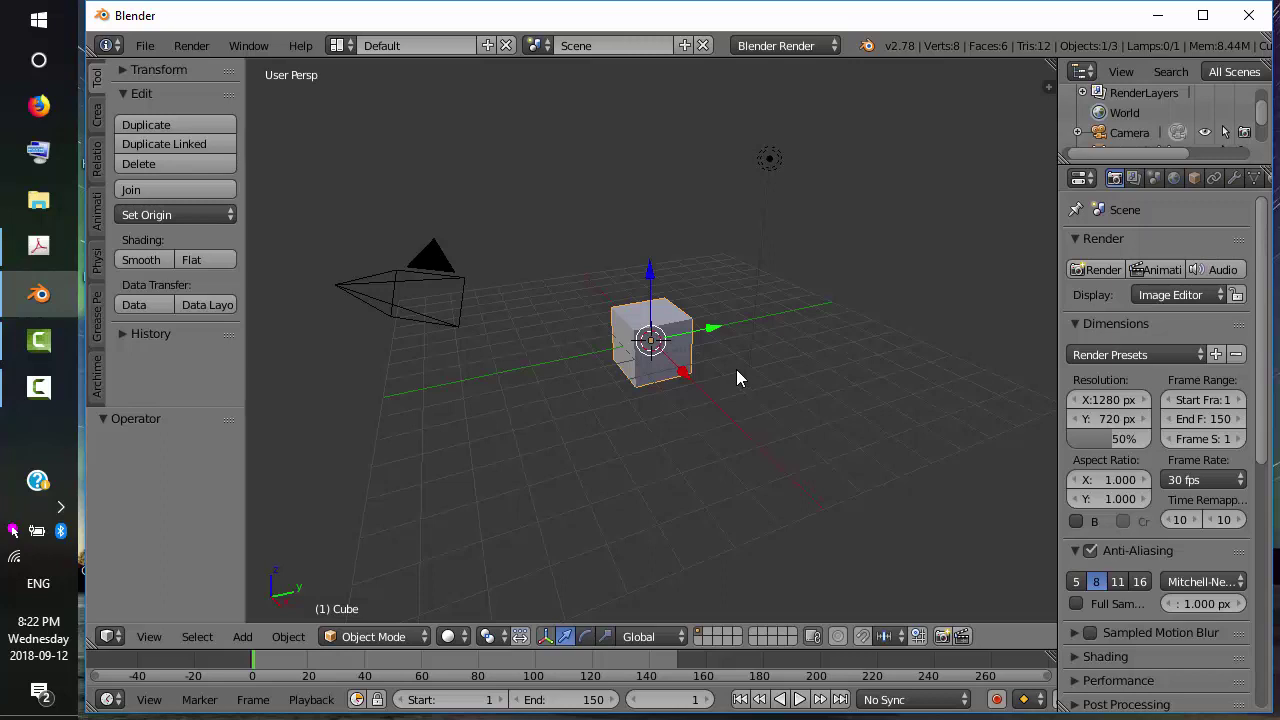
key("s")
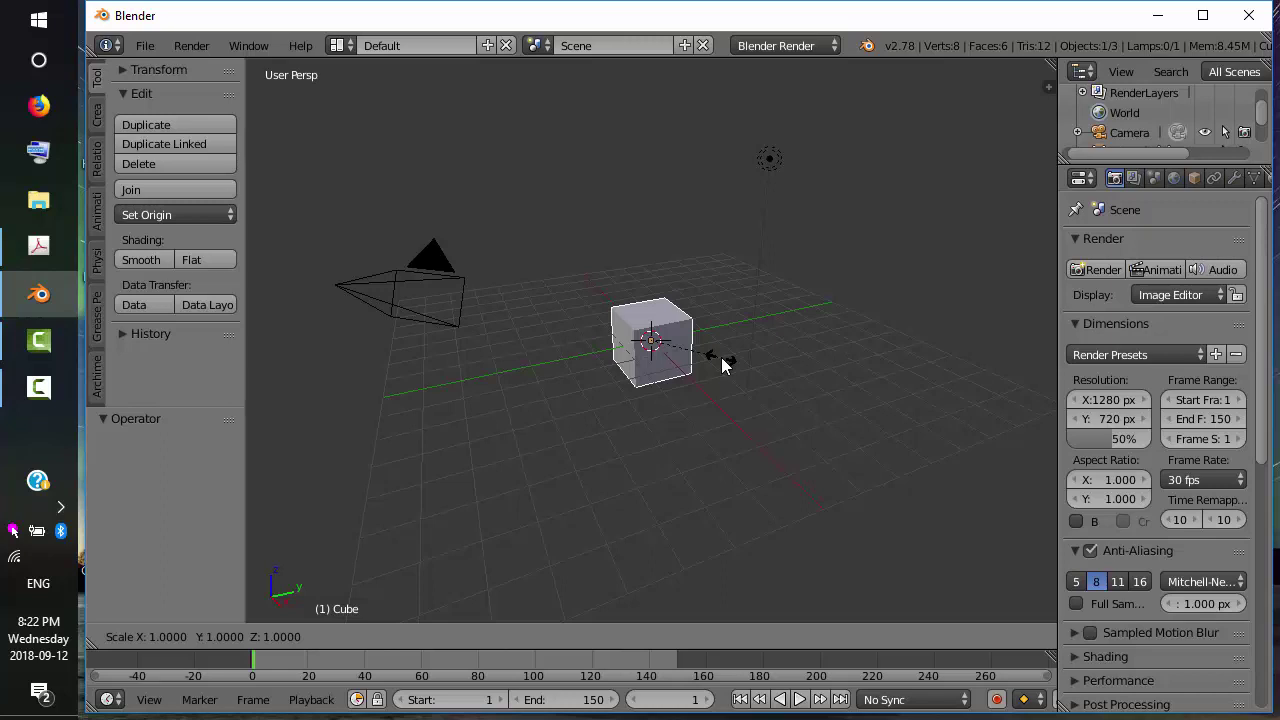
type("2")
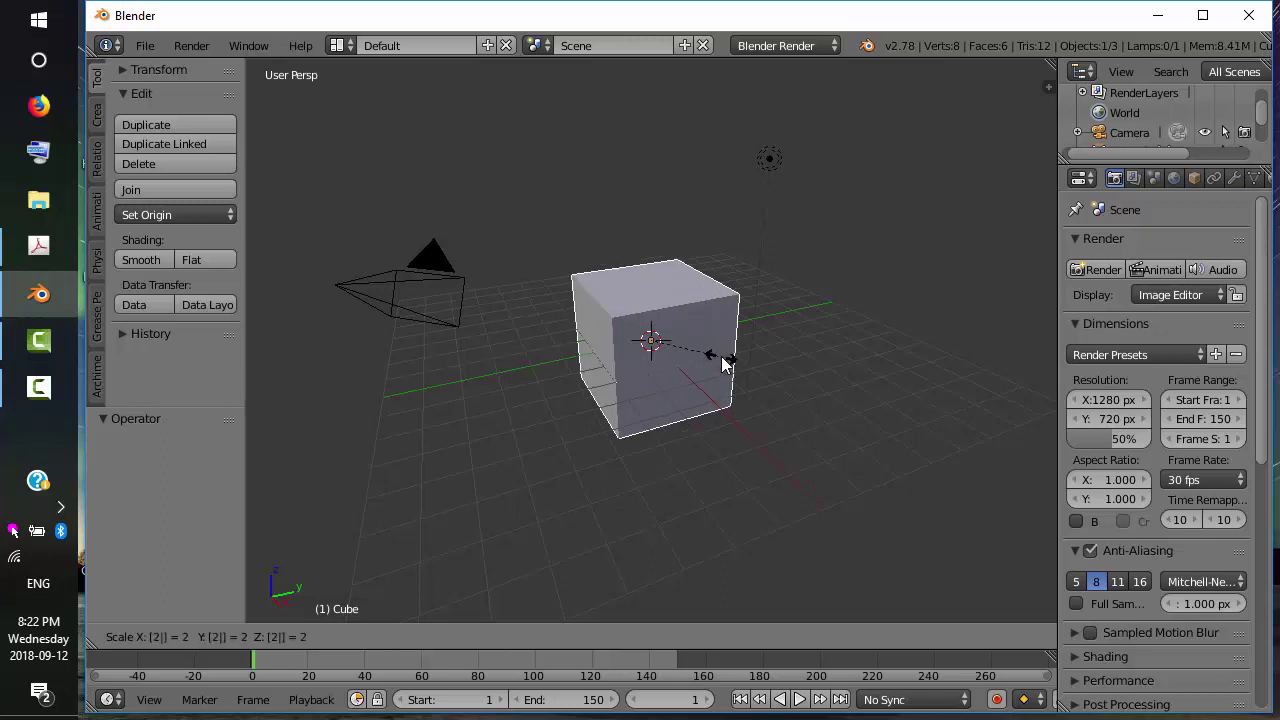
type("3")
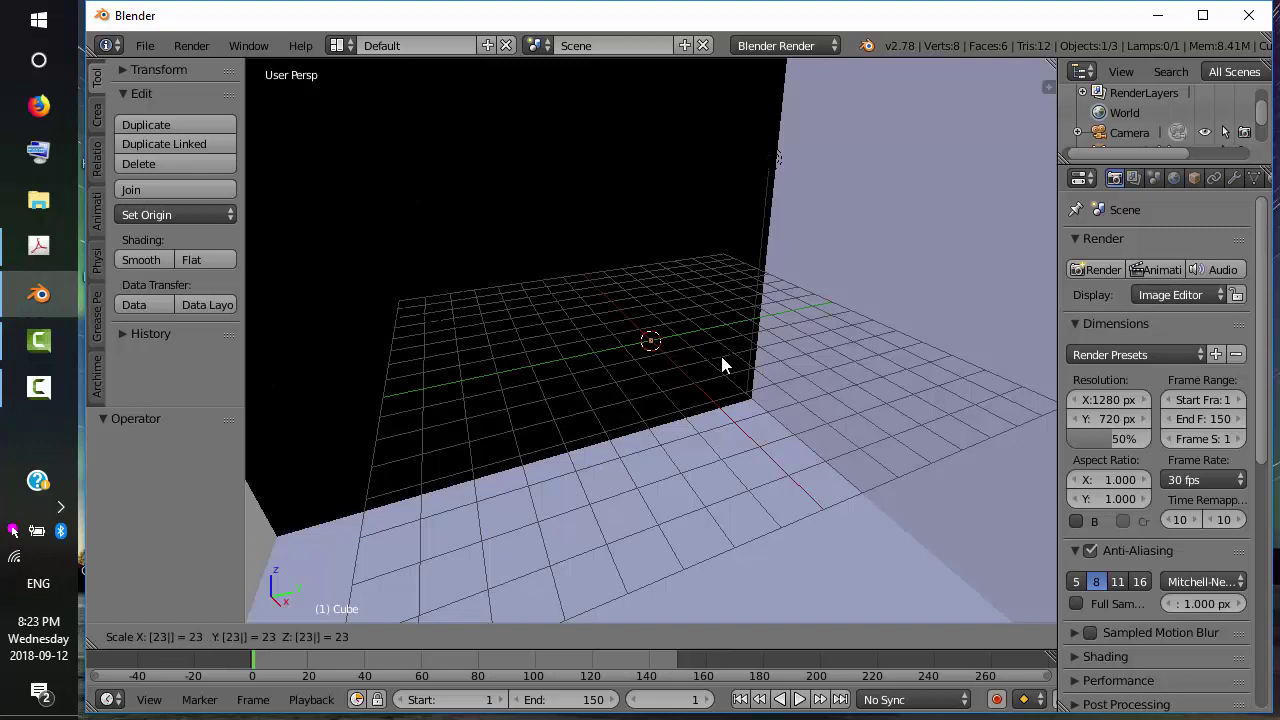
key("Escape")
Scale the default cube uniformly by a factor of 3.
key("s")
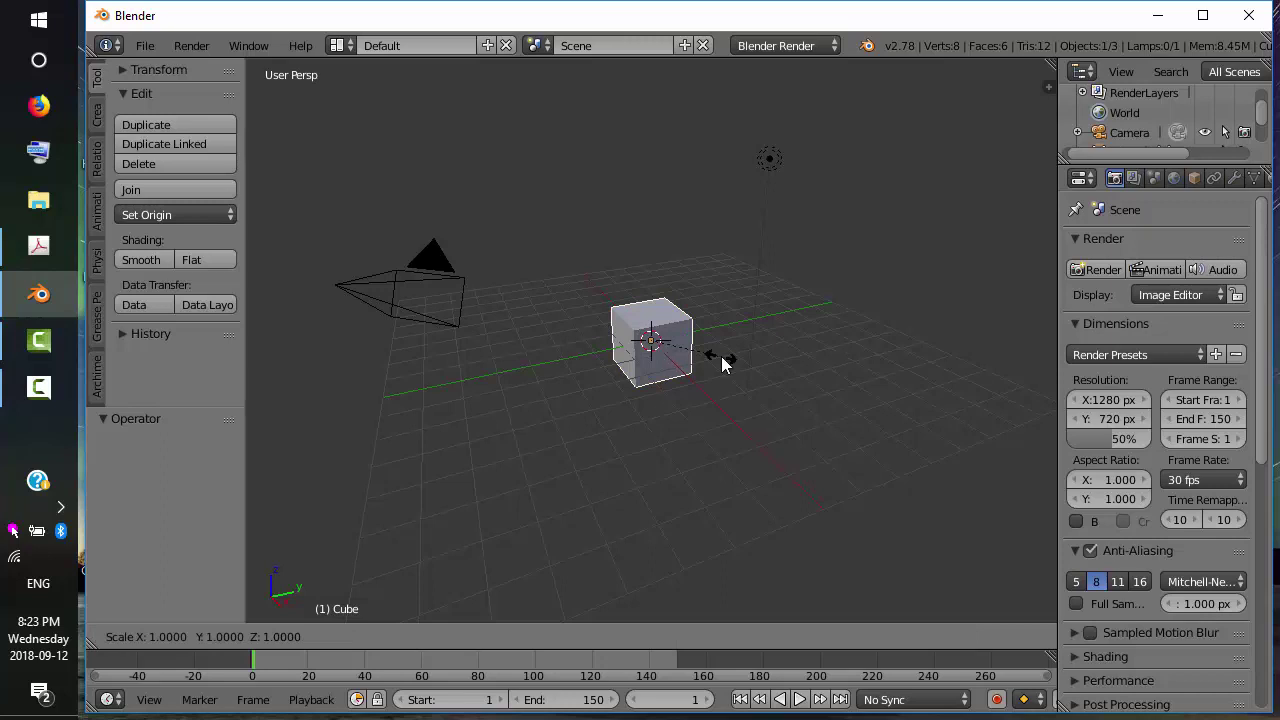
type("3")
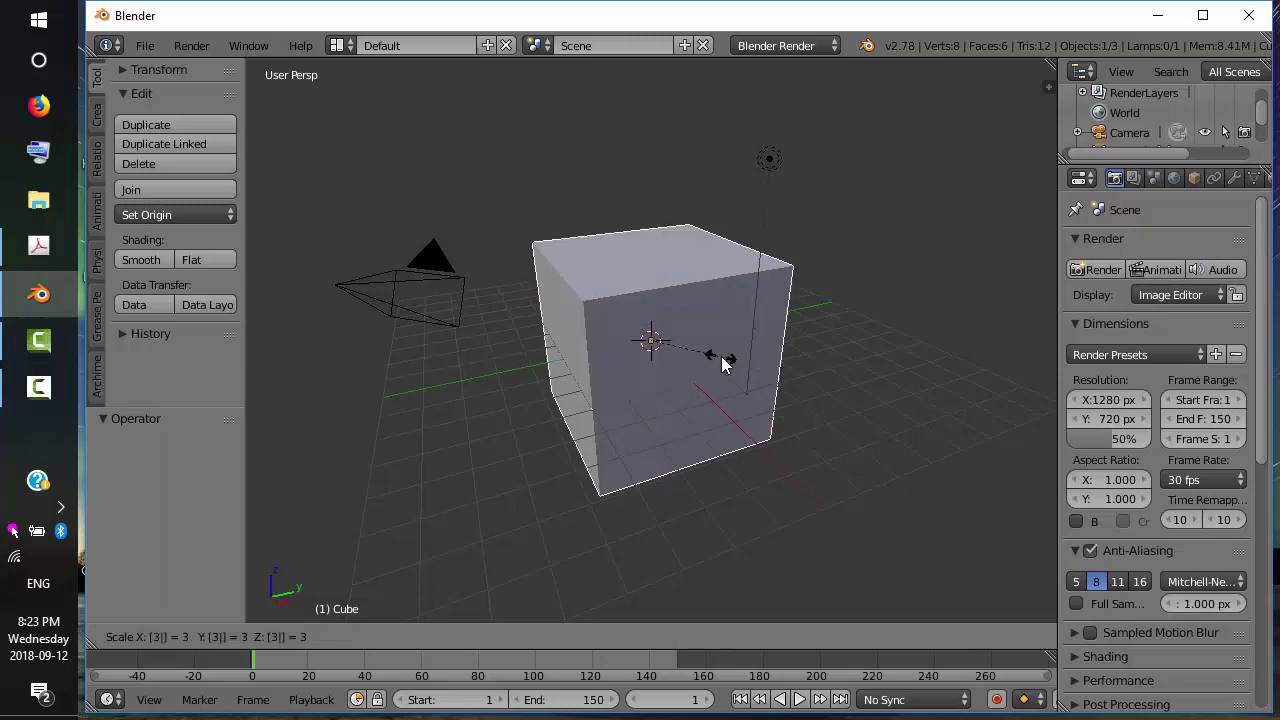
key("Return")
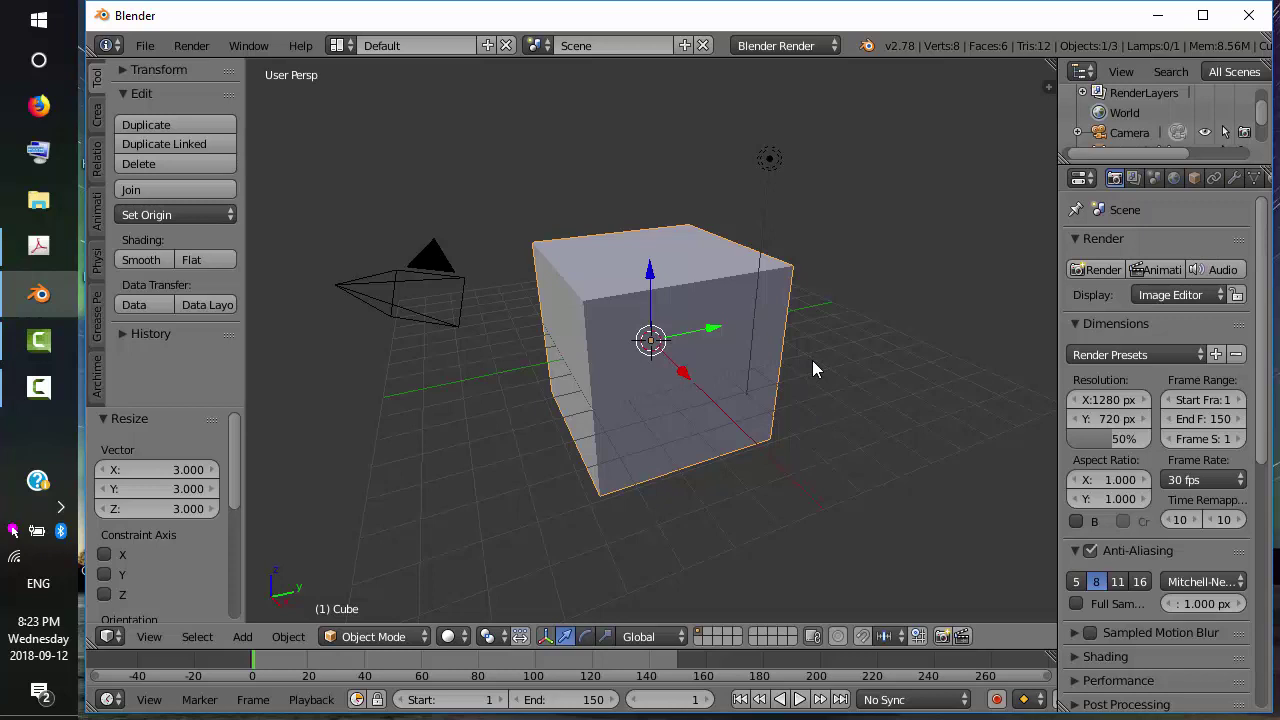
Add a UV sphere and move it along the X axis until it partly protrudes from the cube's front face.
key("shift+a")
mouse_move(826, 363)
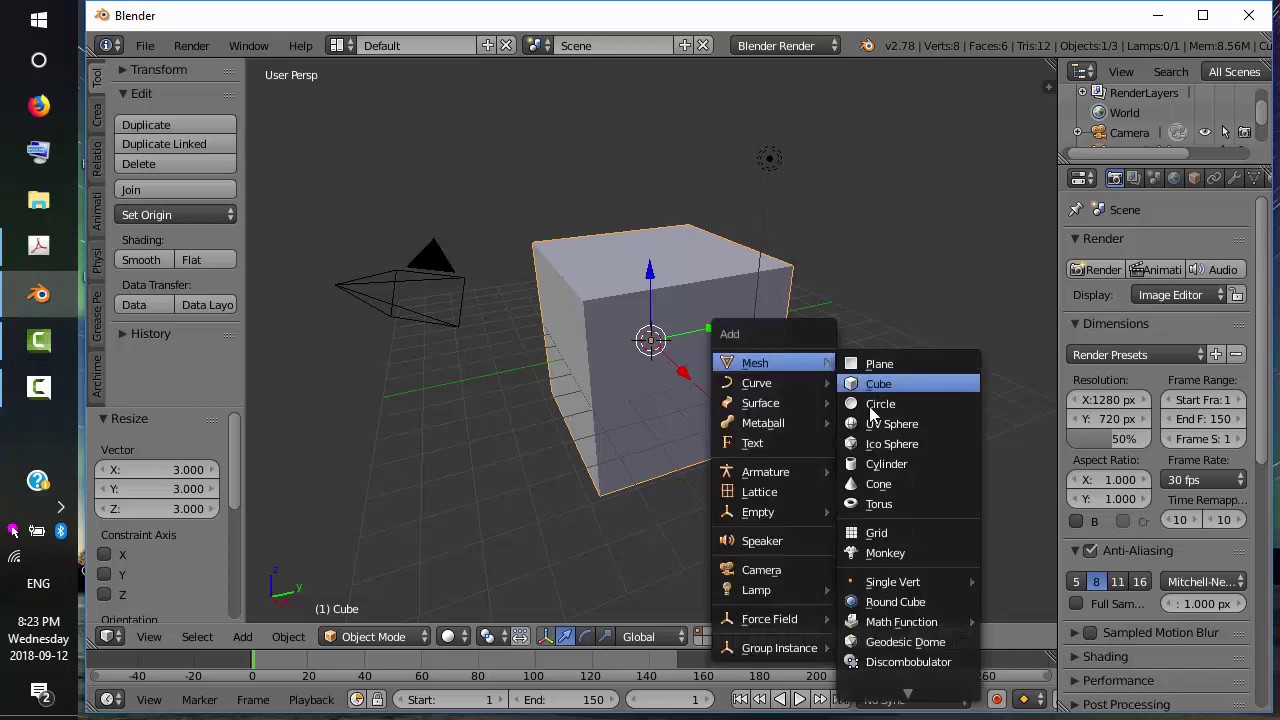
left_click(871, 424)
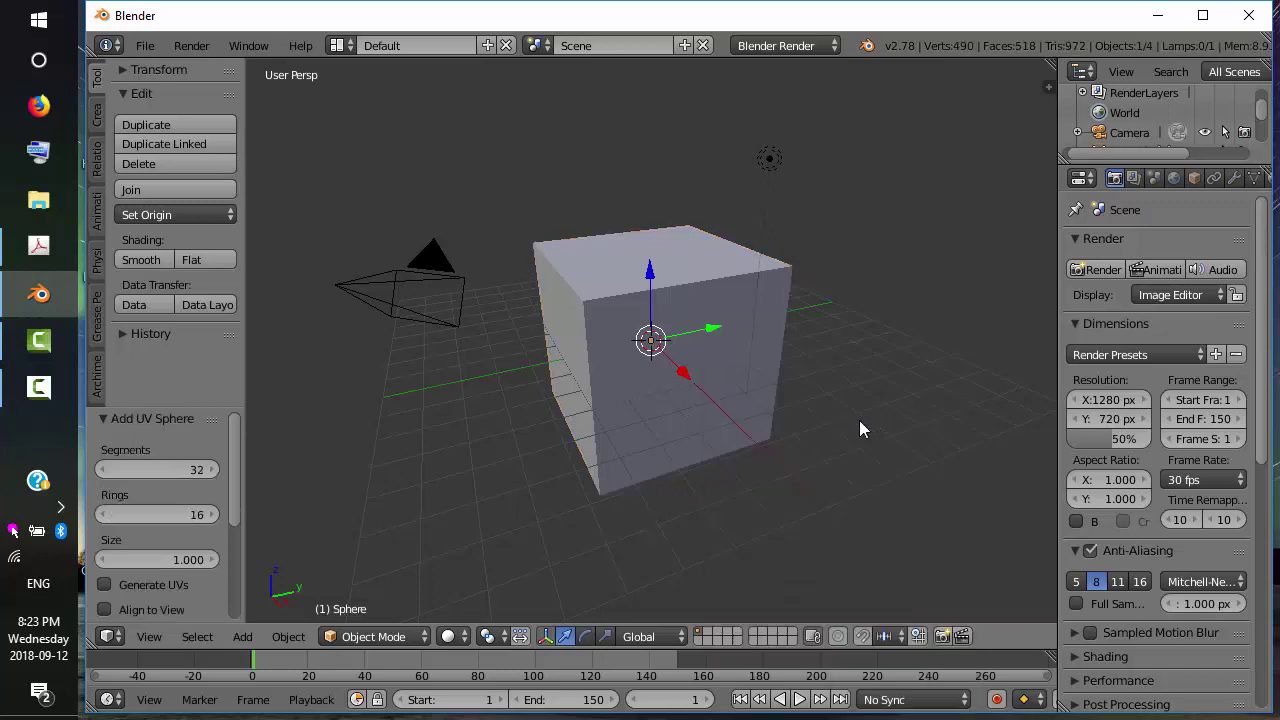
left_click_drag(683, 374, 745, 435)
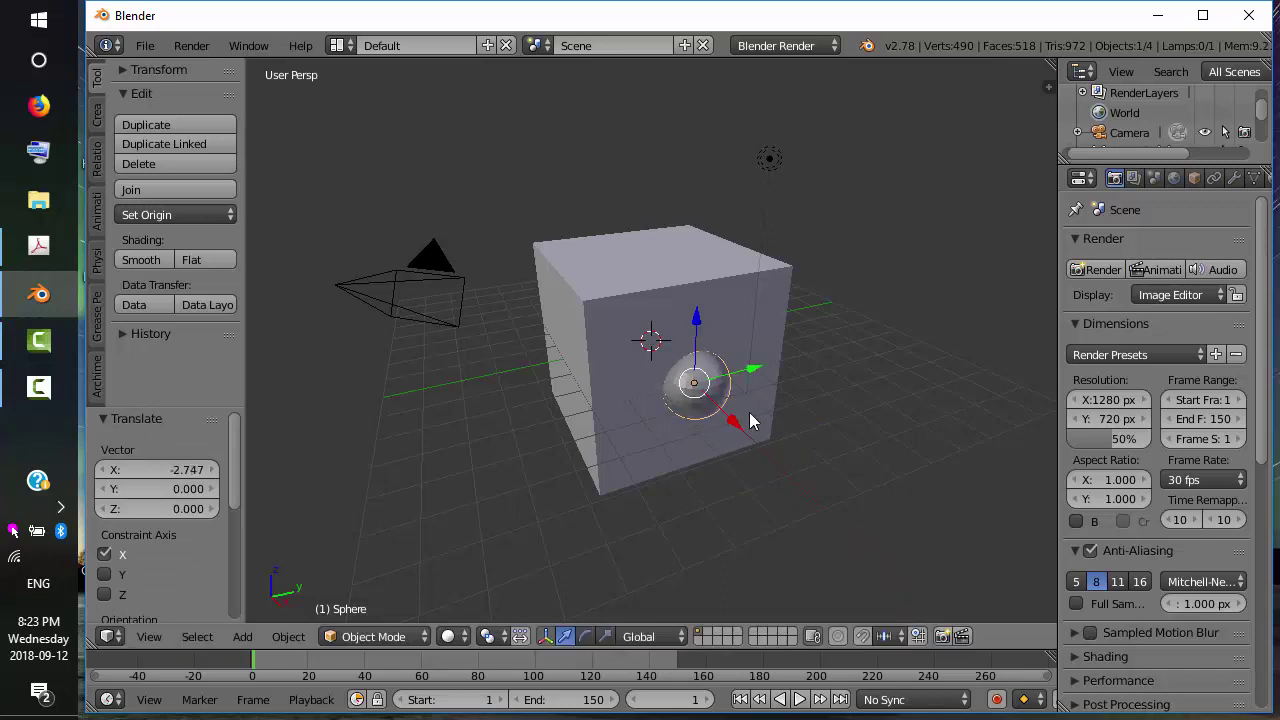
Add a Boolean modifier to the cube with Sphere as its target object.
right_click(740, 294)
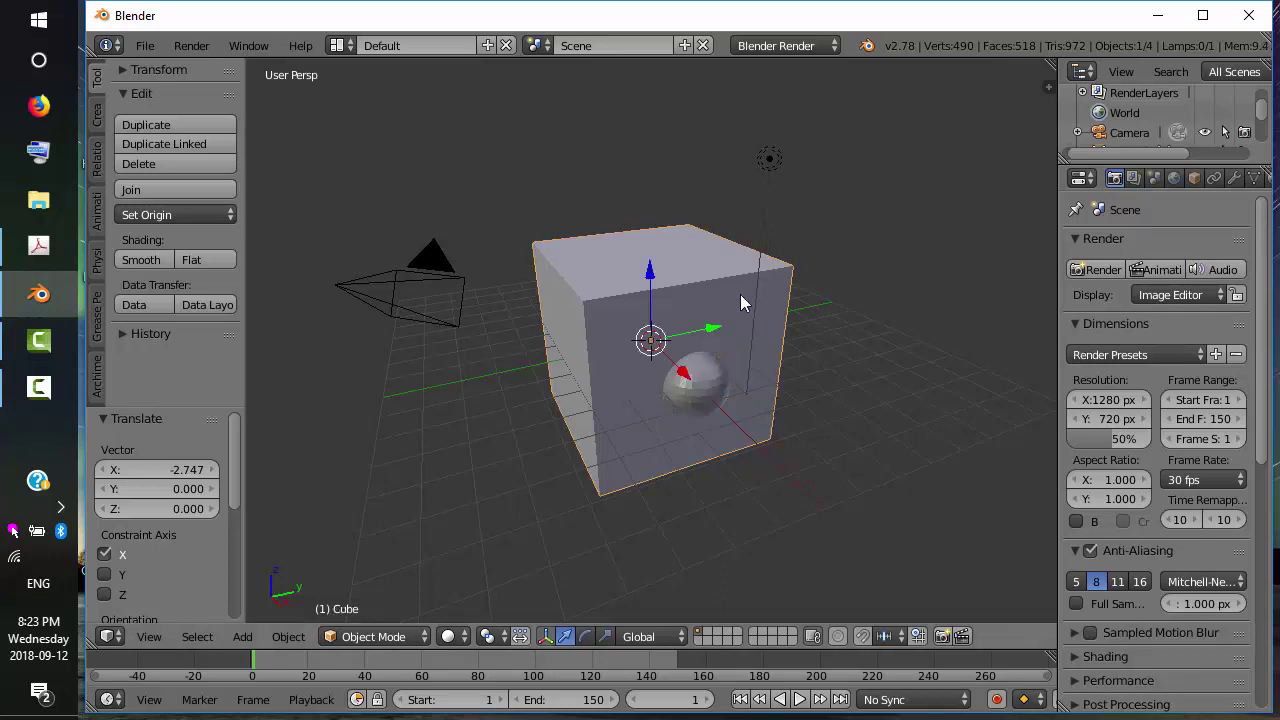
left_click(1234, 178)
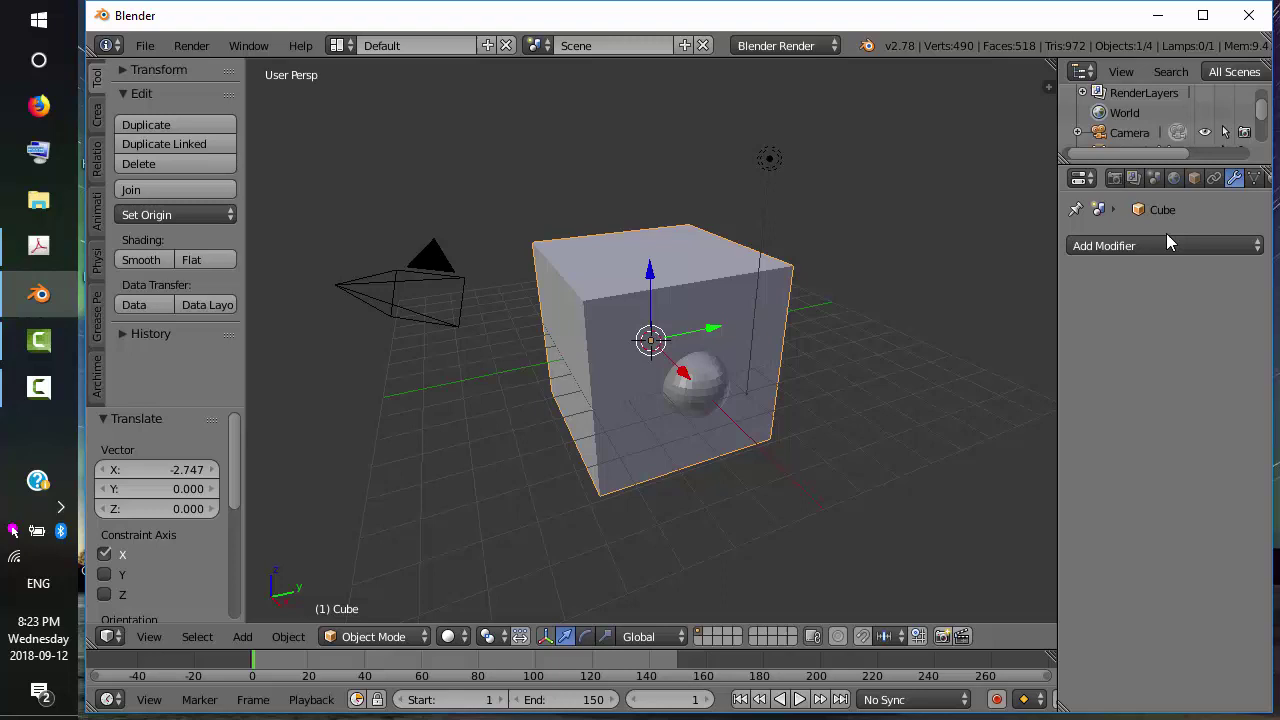
left_click(1139, 246)
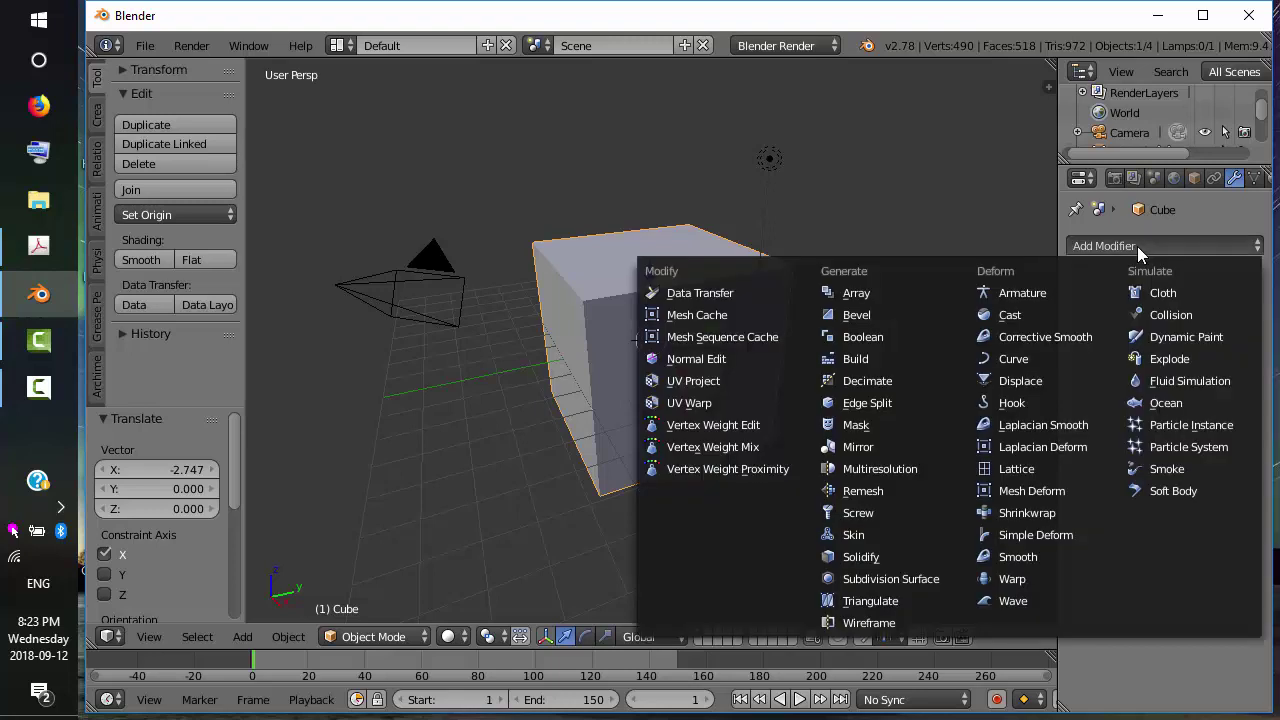
left_click(863, 338)
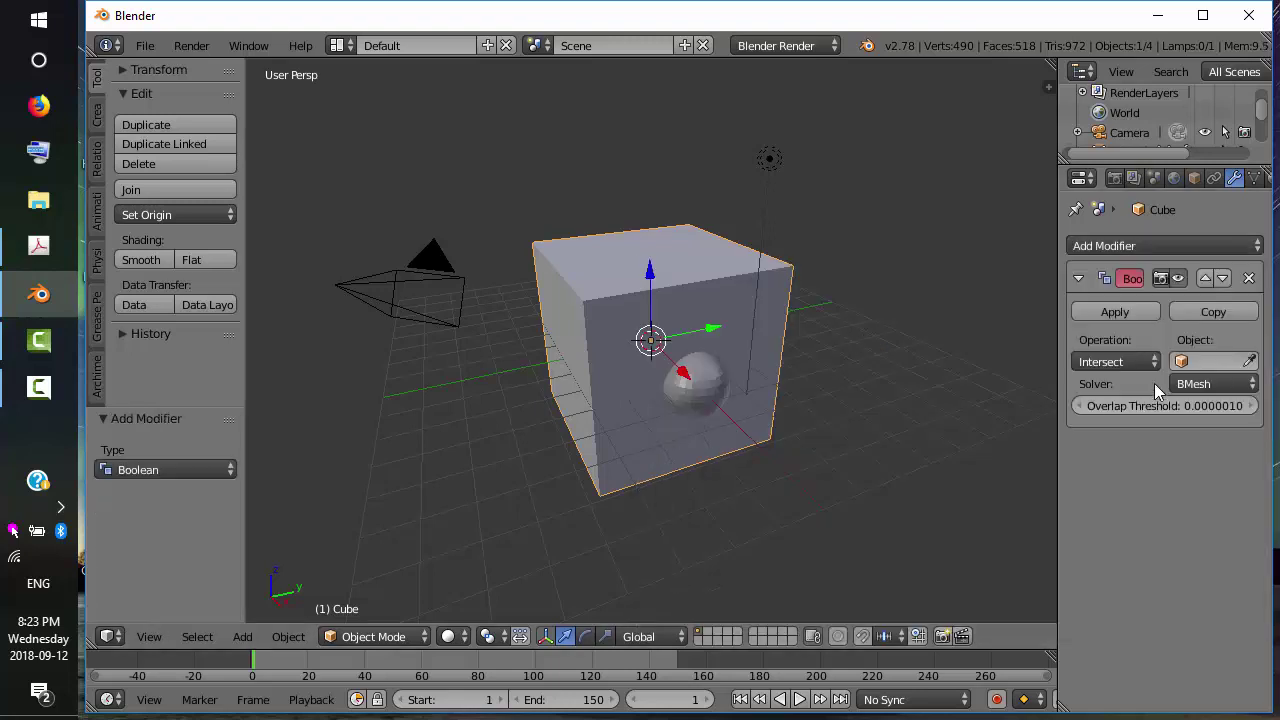
left_click(1210, 361)
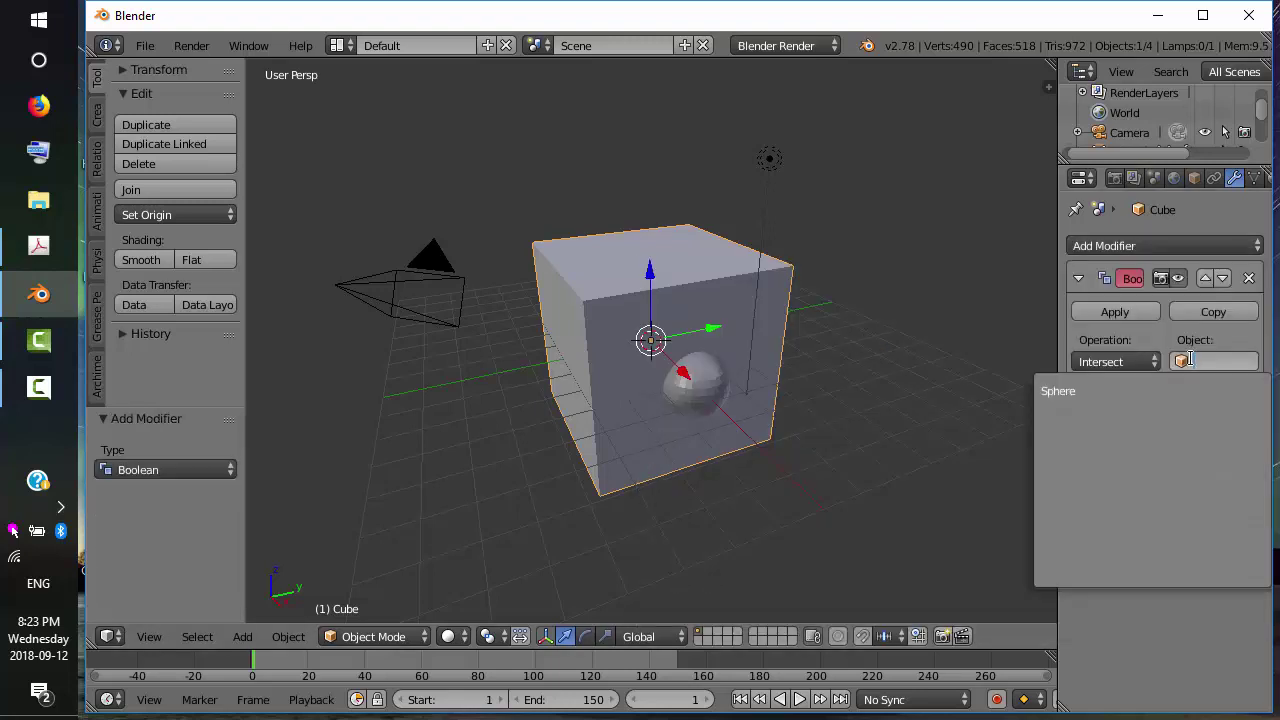
left_click(1075, 396)
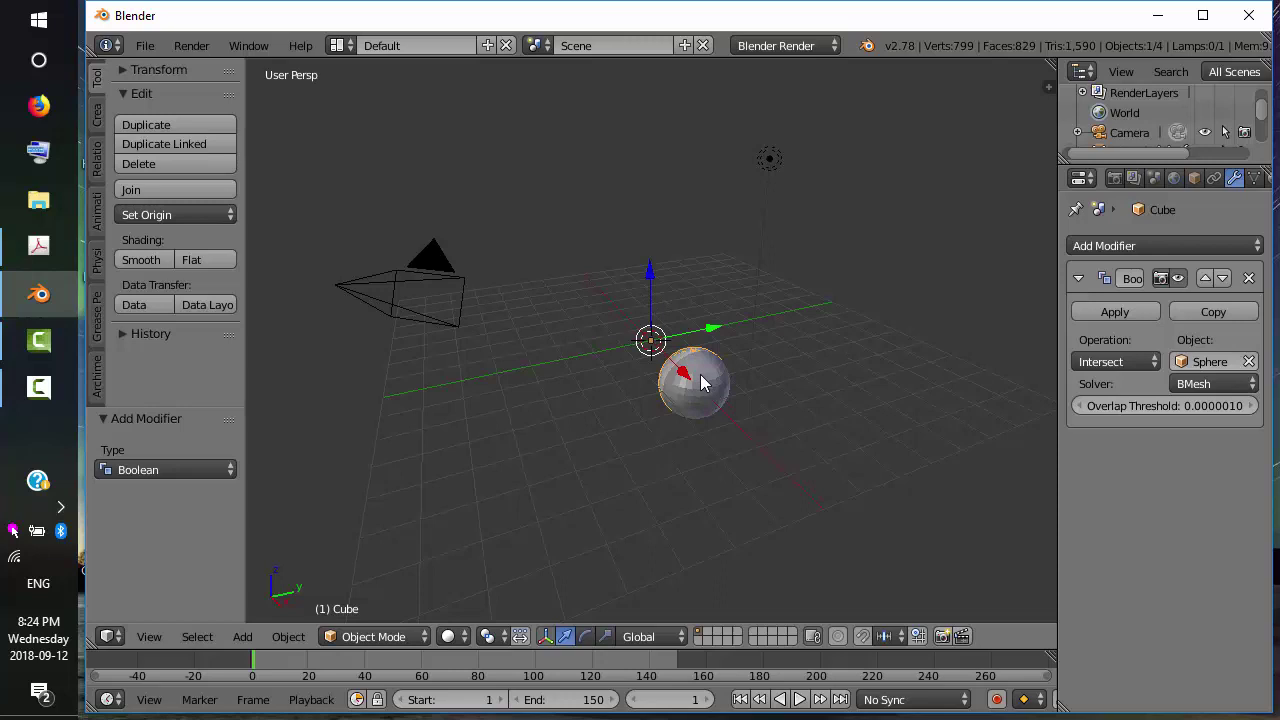
Set the cube's Boolean operation to Difference and apply the modifier while in wireframe display.
left_click(1148, 362)
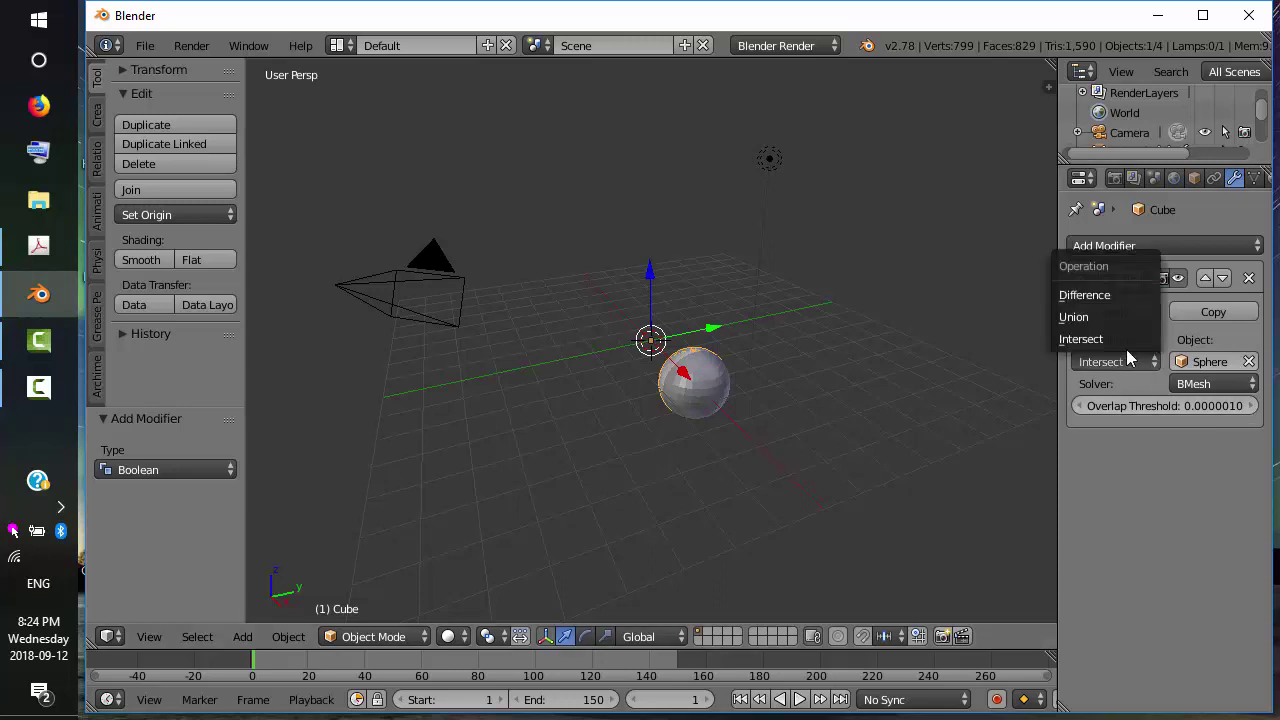
left_click(1119, 295)
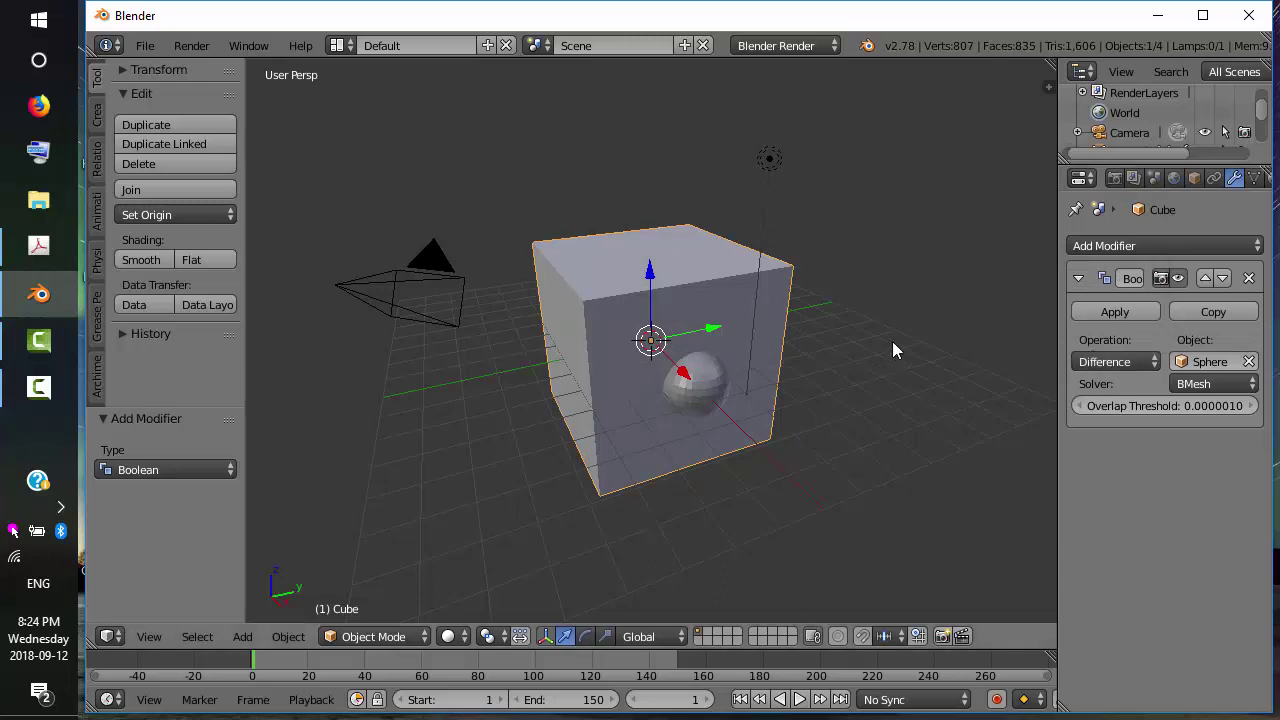
key("z")
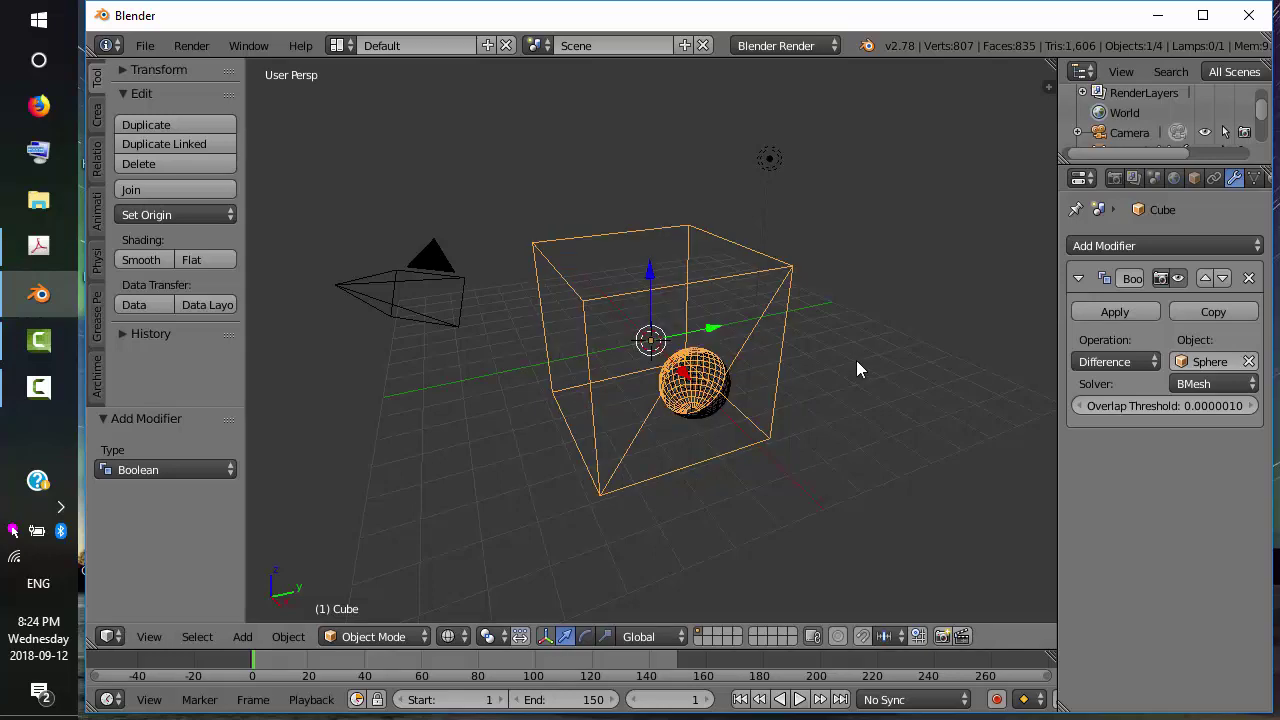
middle_click_drag(851, 368, 889, 396)
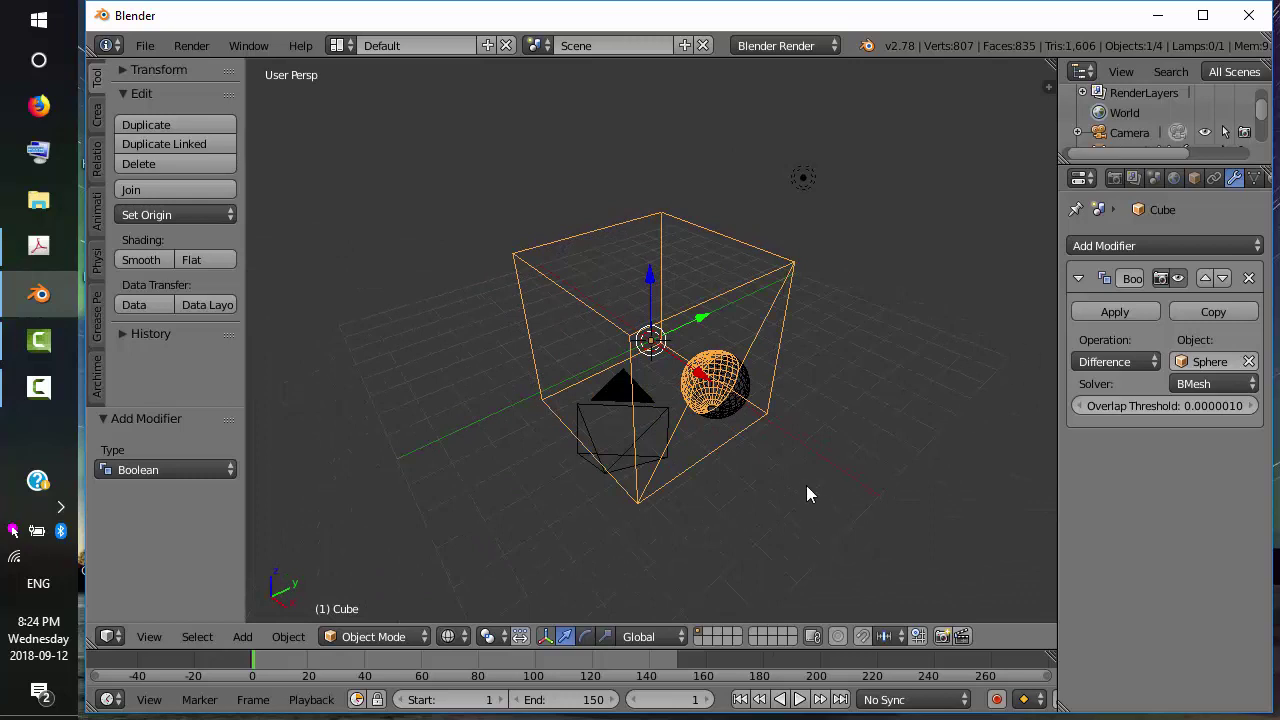
left_click(1120, 311)
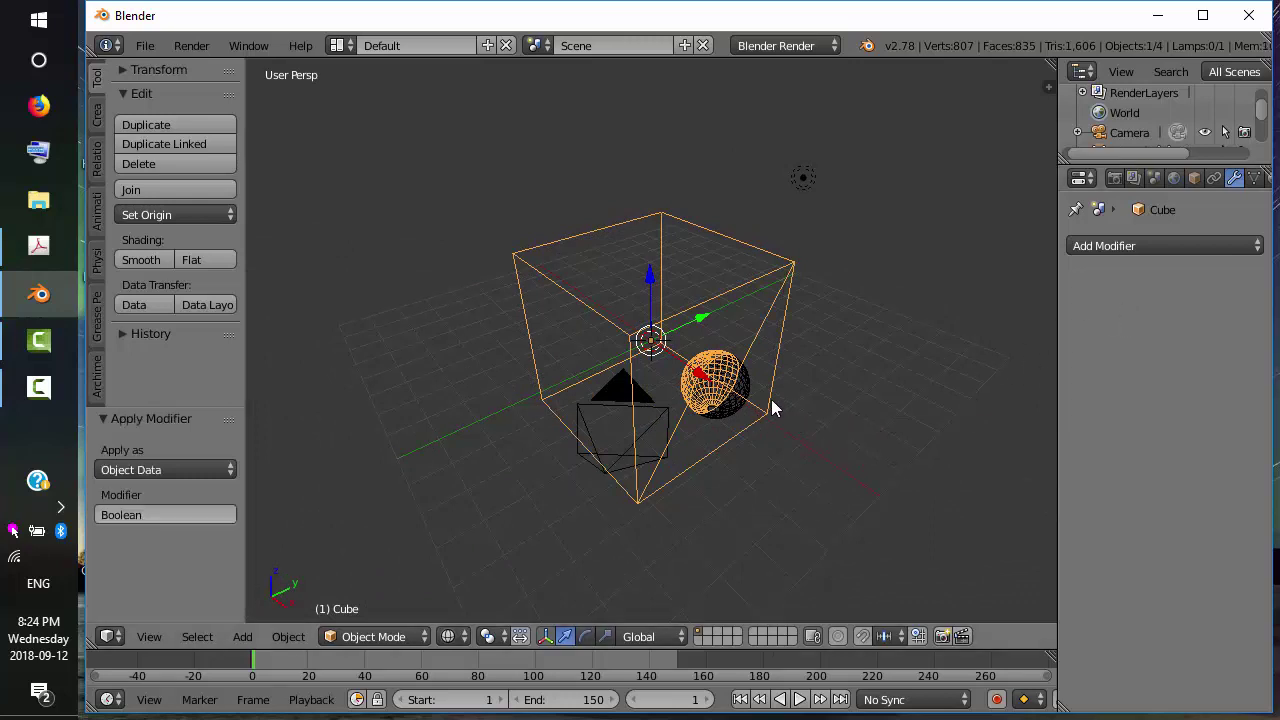
Move the sphere about 6 units along X, clear of the cube, and switch back to solid display.
right_click(745, 400)
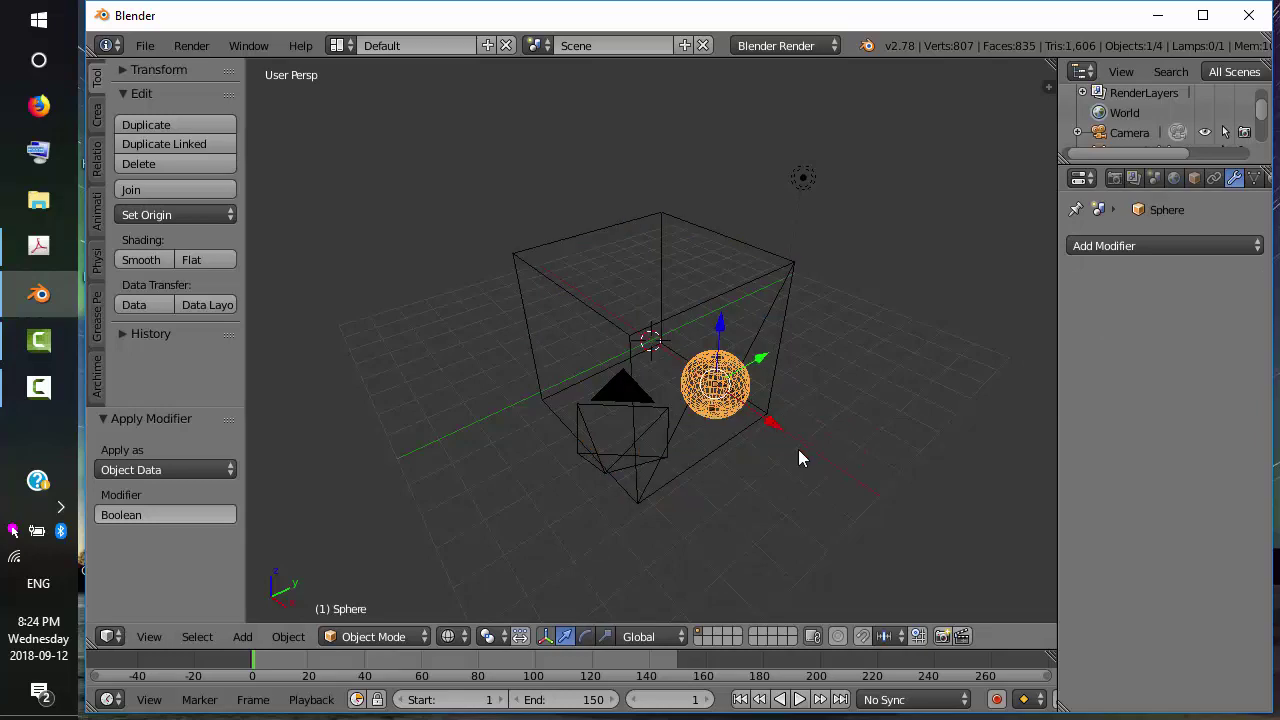
key("g")
key("x")
left_click(973, 568)
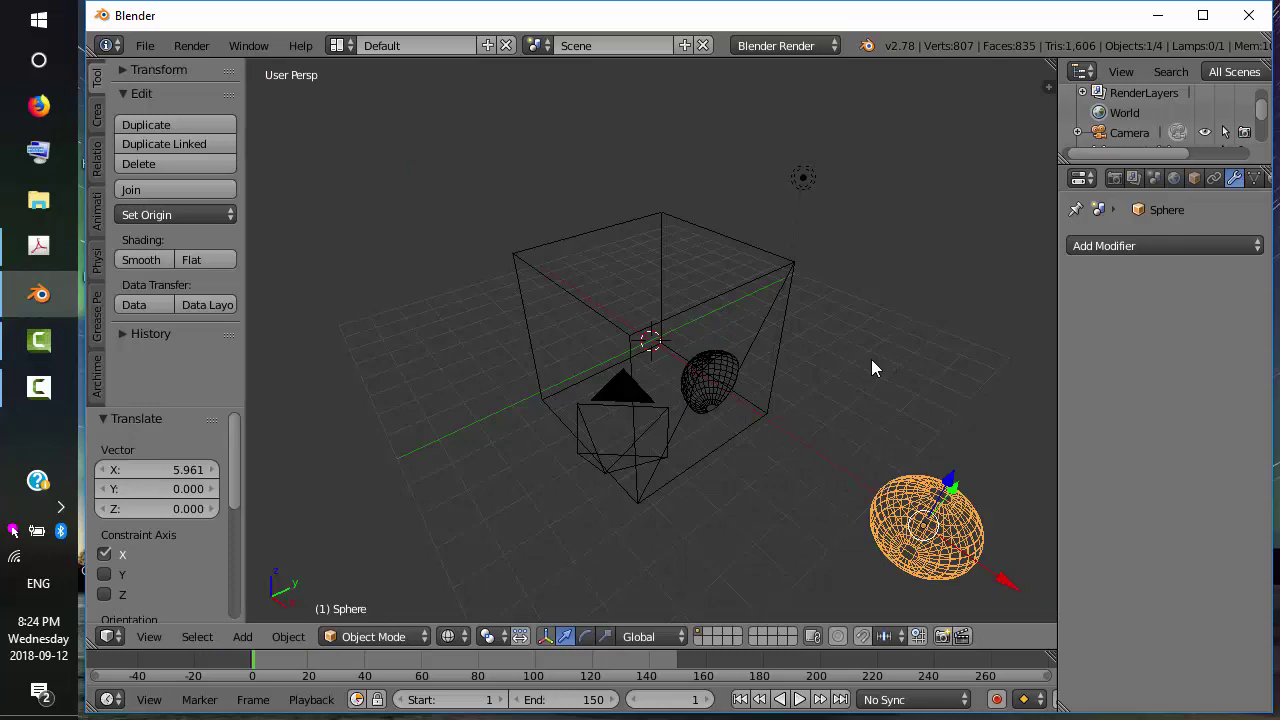
key("z")
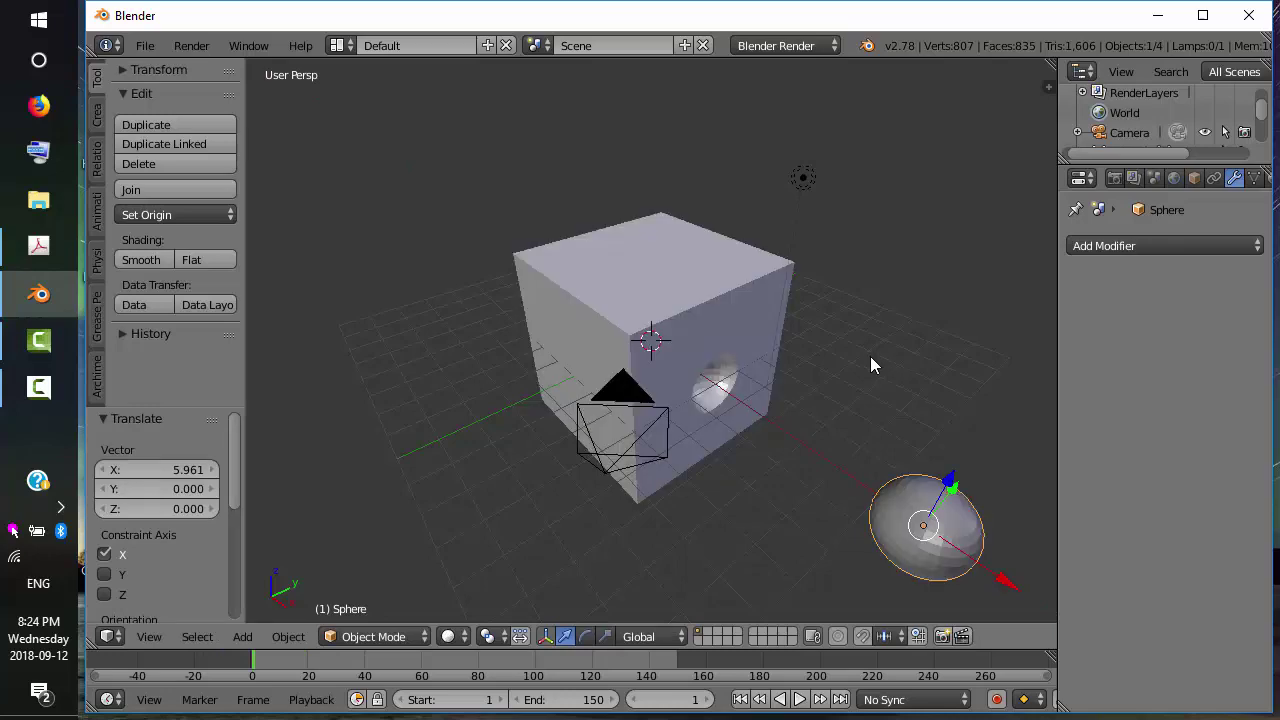
middle_click_drag(874, 383, 849, 344)
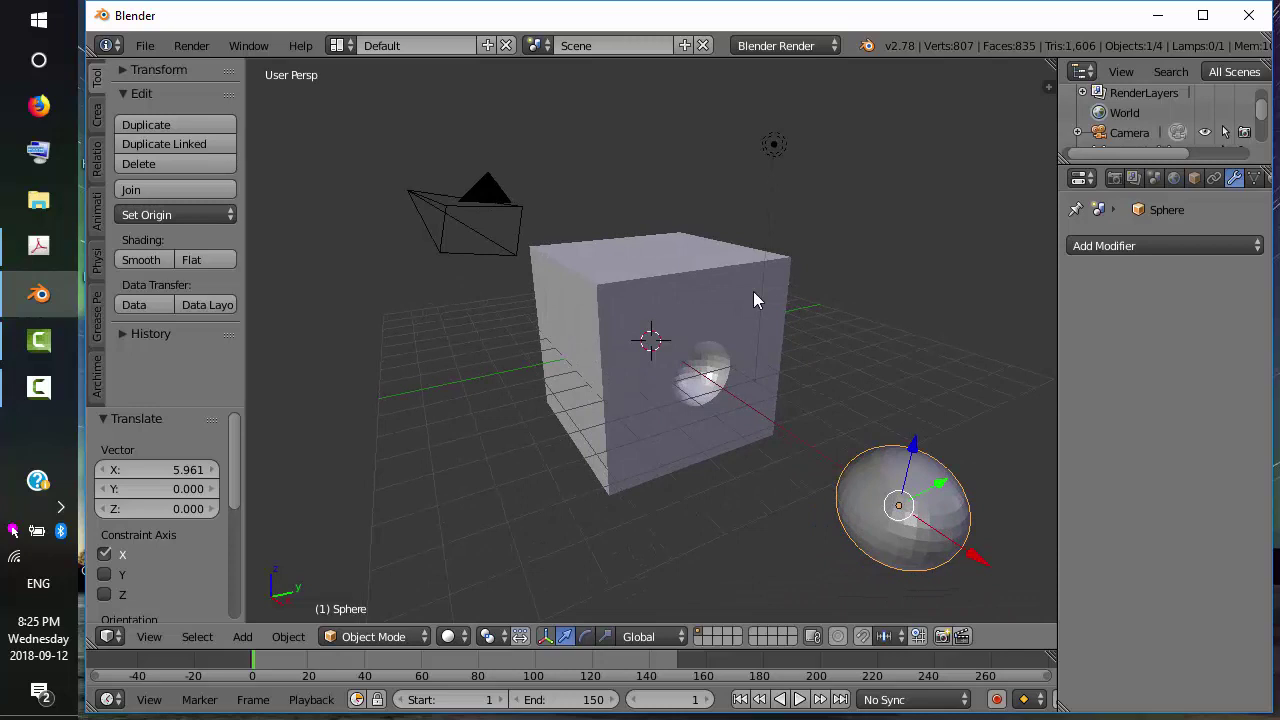
Apply smooth shading to both the sphere and the cube.
left_click(153, 260)
left_click(153, 260)
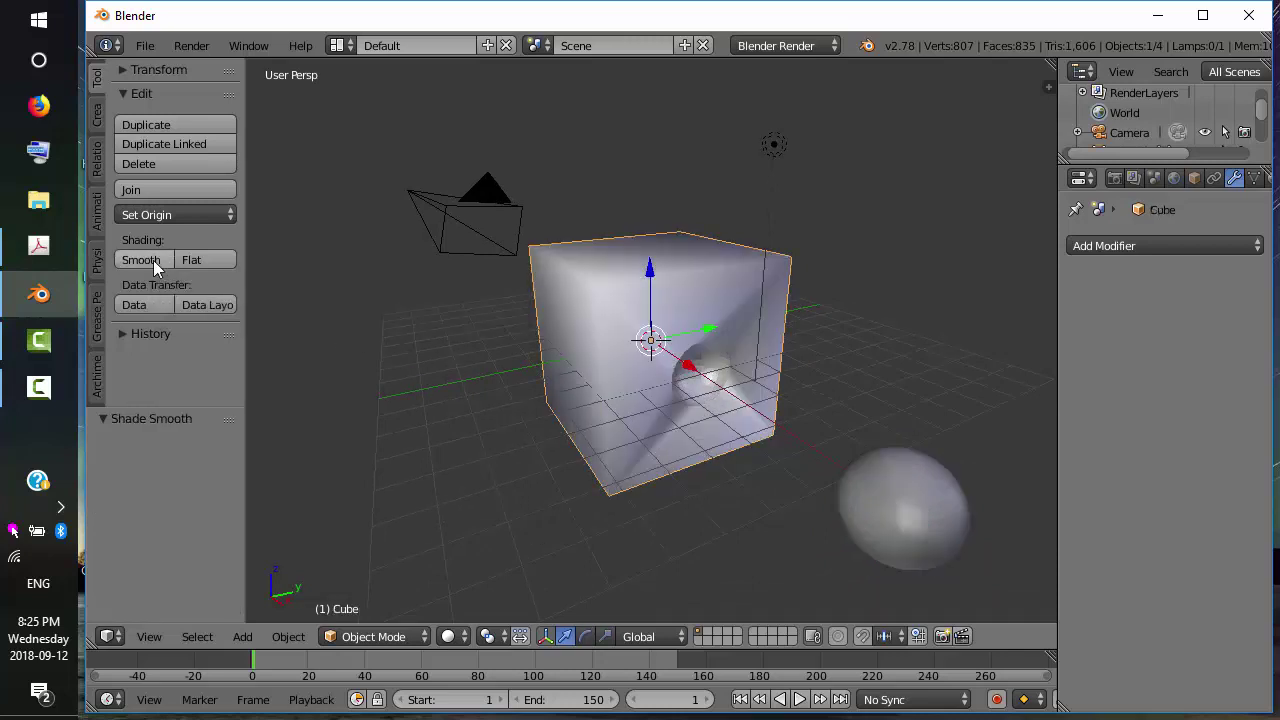
middle_click_drag(826, 383, 648, 386)
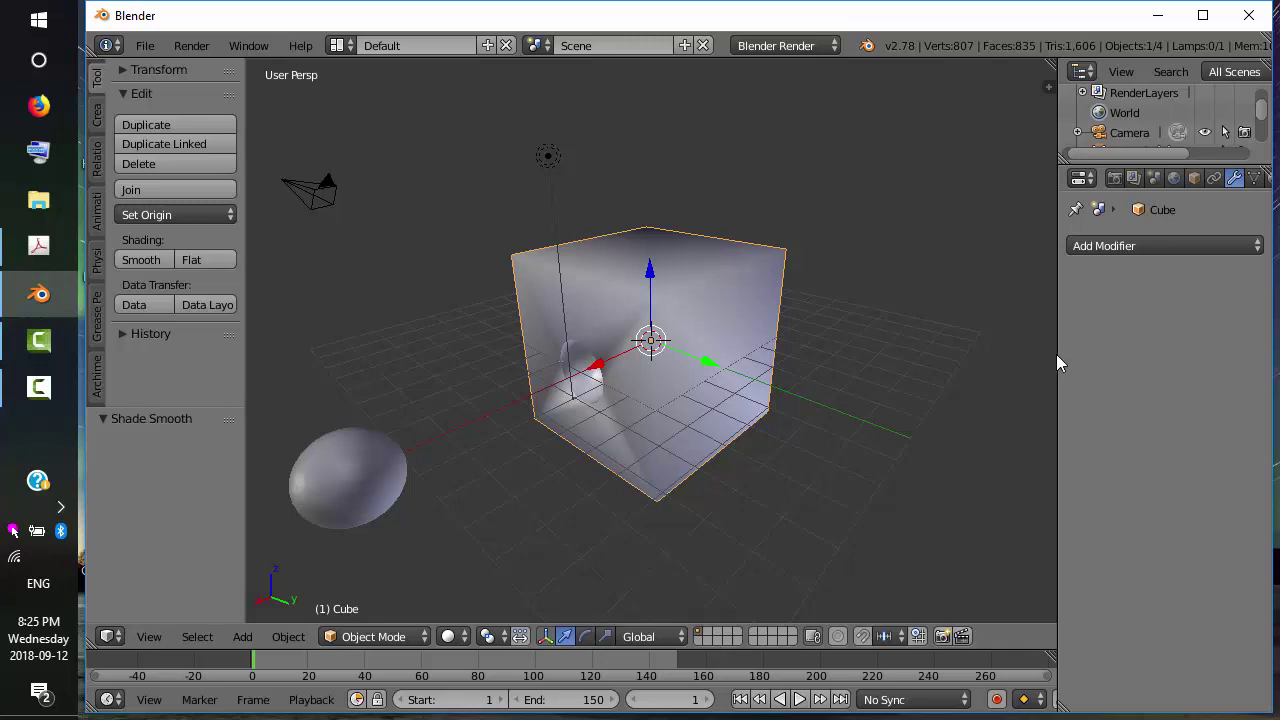
Enable Auto Smooth for the cube's normals and set its angle to 60°.
left_click_drag(1056, 354, 1009, 354)
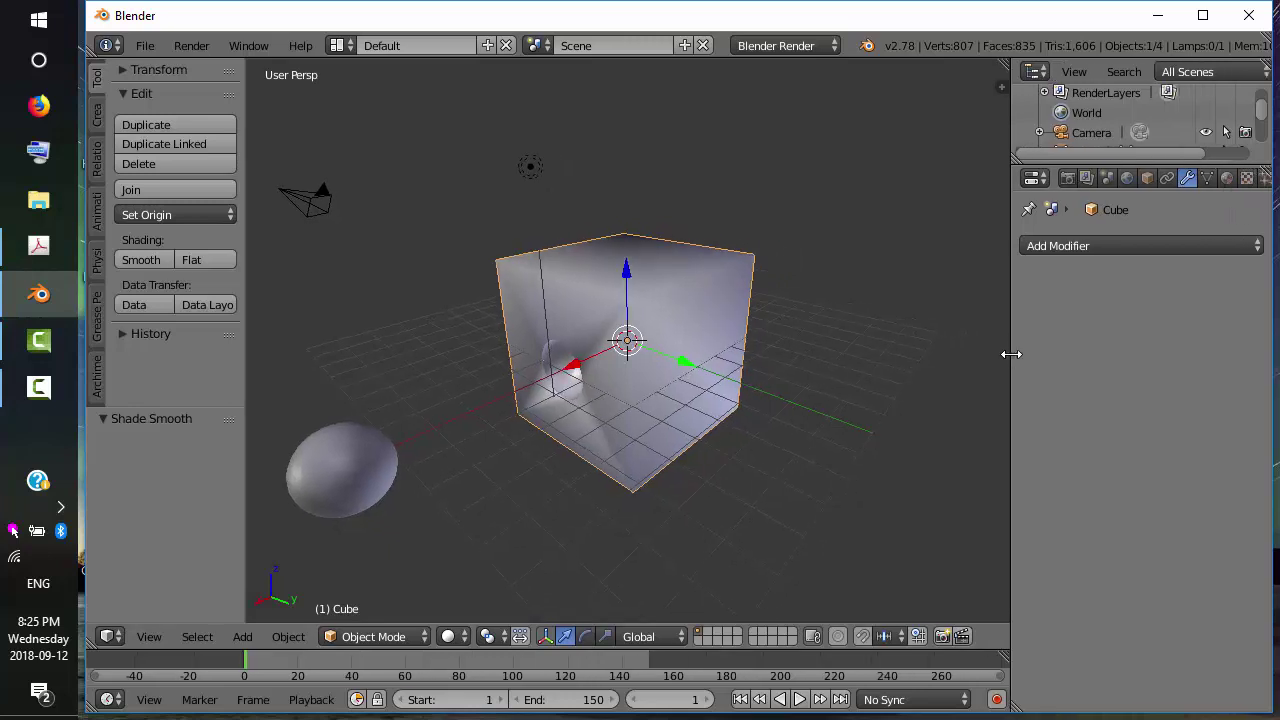
left_click(1207, 178)
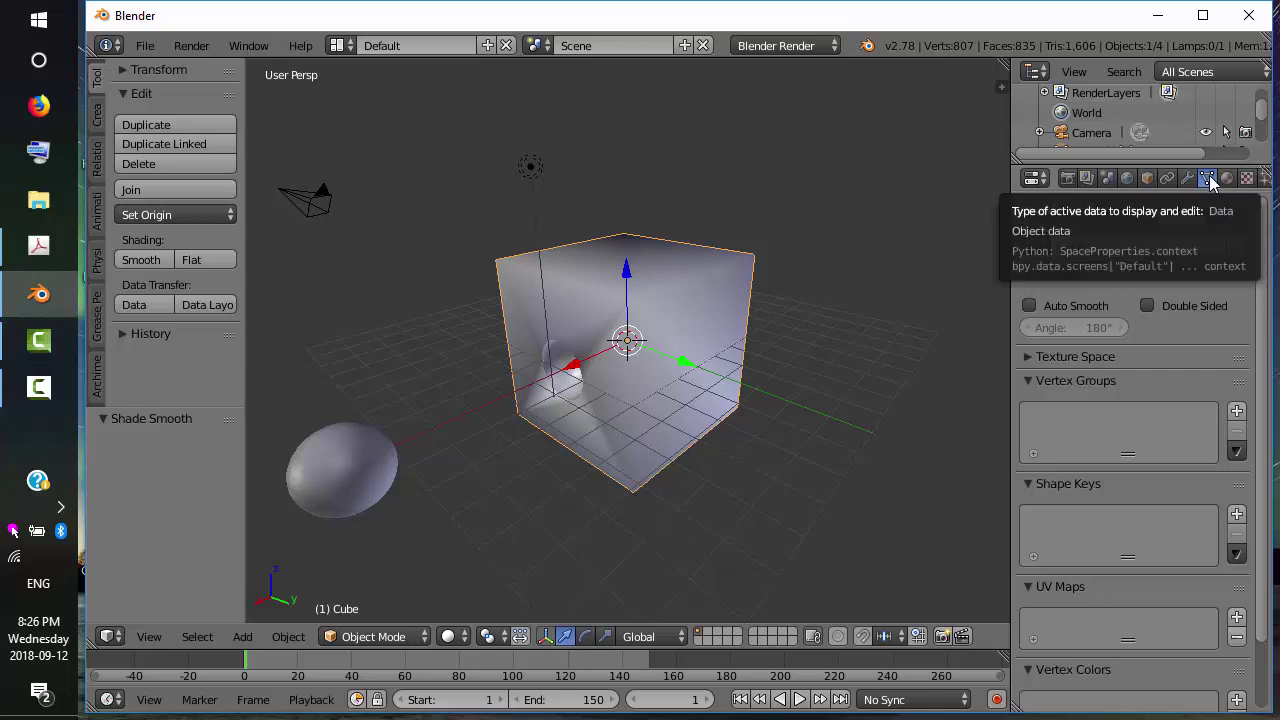
left_click(1030, 306)
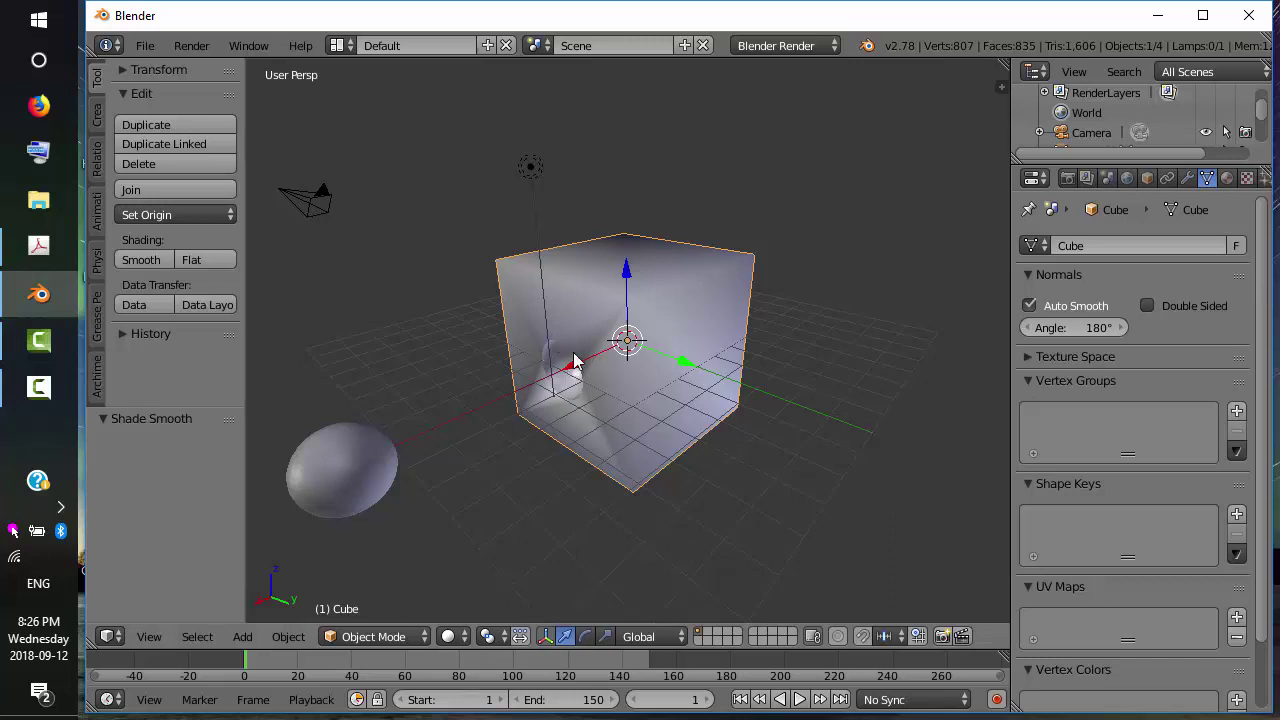
left_click(1100, 322)
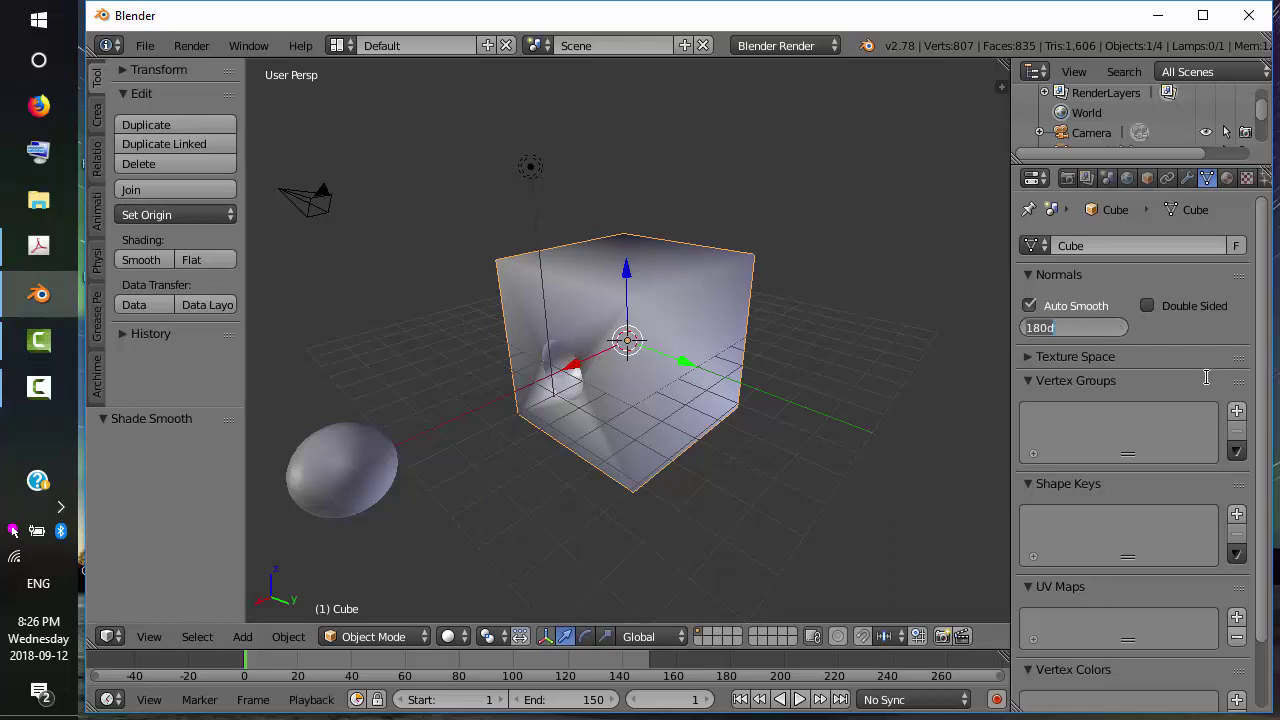
type("60")
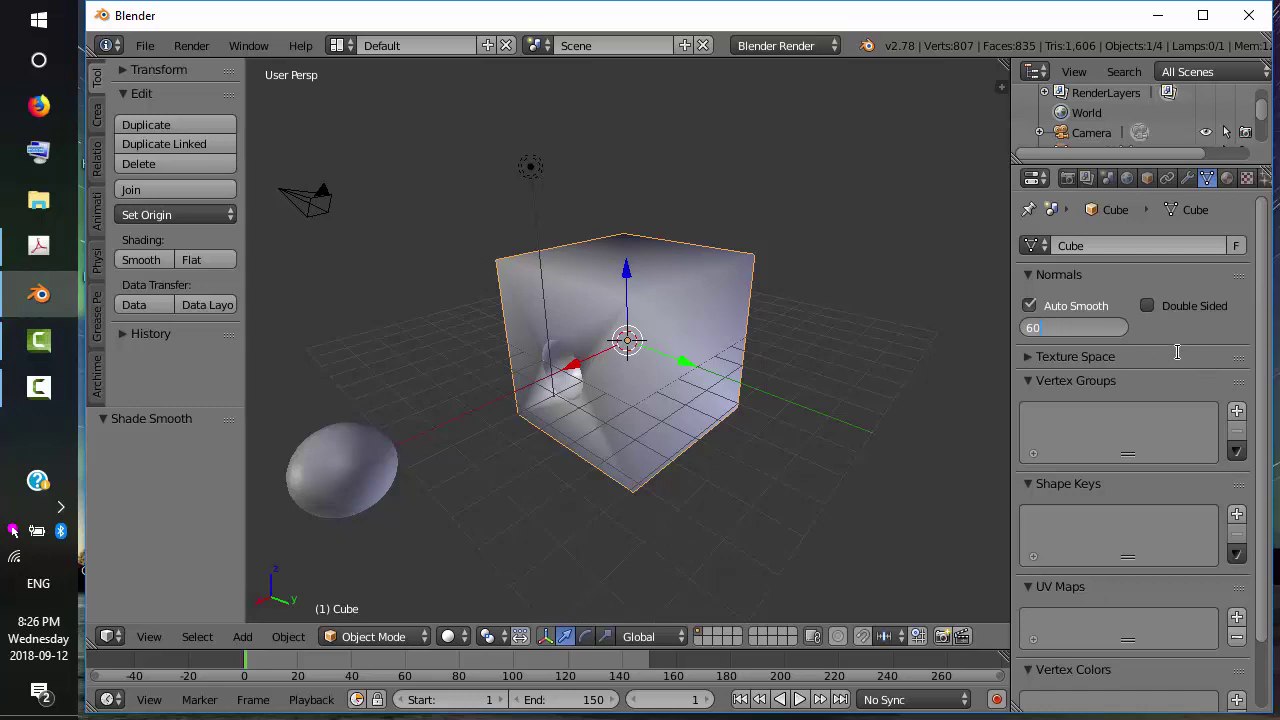
key("Return")
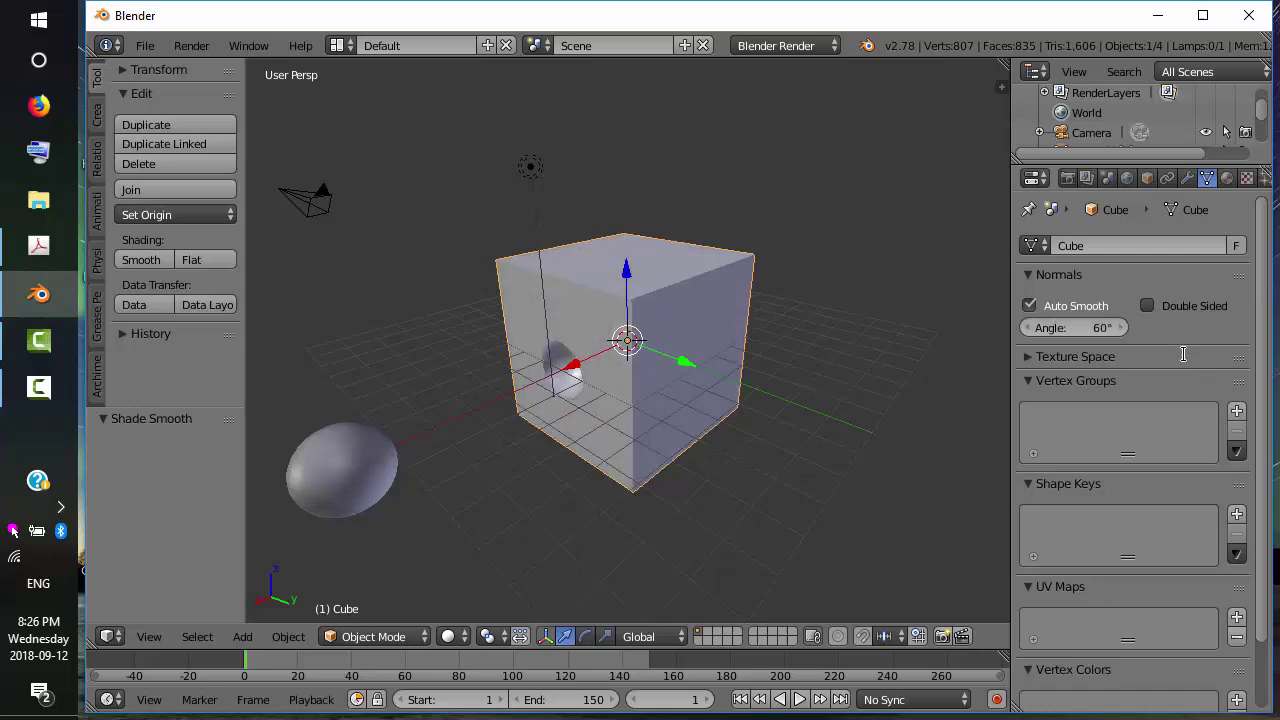
mouse_move(607, 371)
middle_mouse_down()
mouse_move(693, 328)
mouse_move(751, 355)
mouse_move(674, 366)
middle_mouse_up()
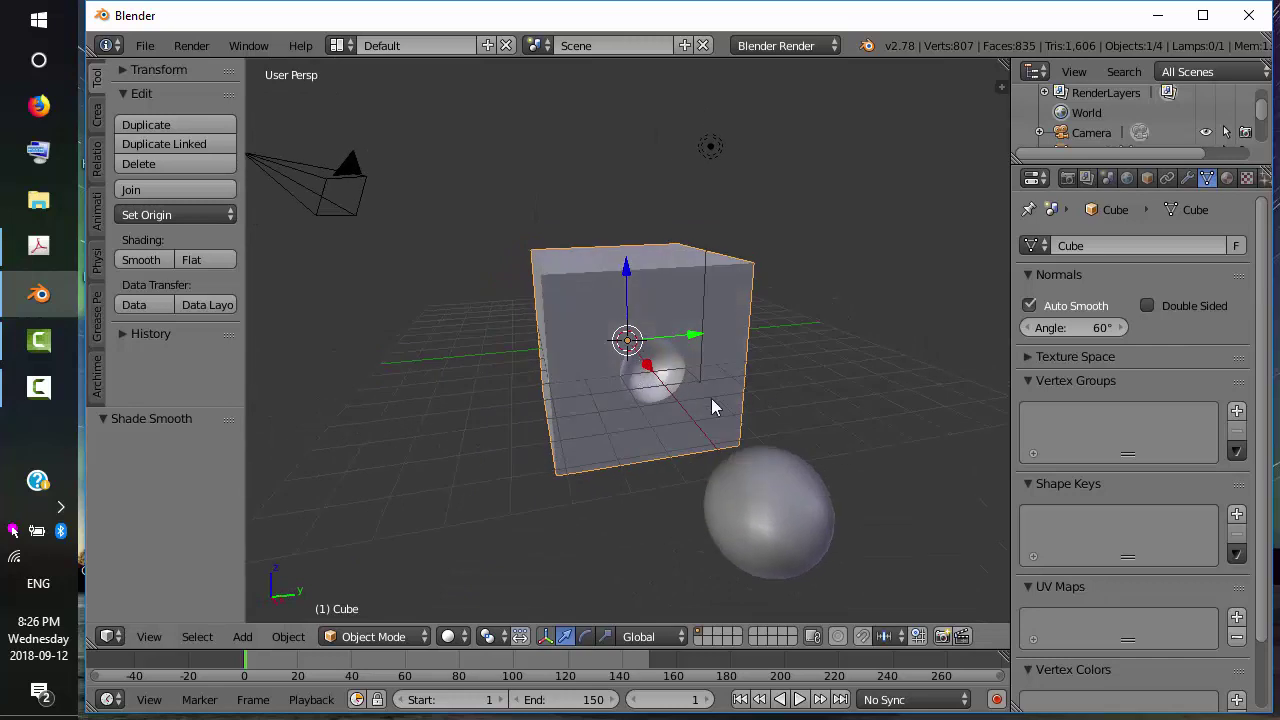
mouse_move(720, 380)
middle_mouse_down()
mouse_move(702, 341)
mouse_move(737, 314)
mouse_move(730, 376)
middle_mouse_up()
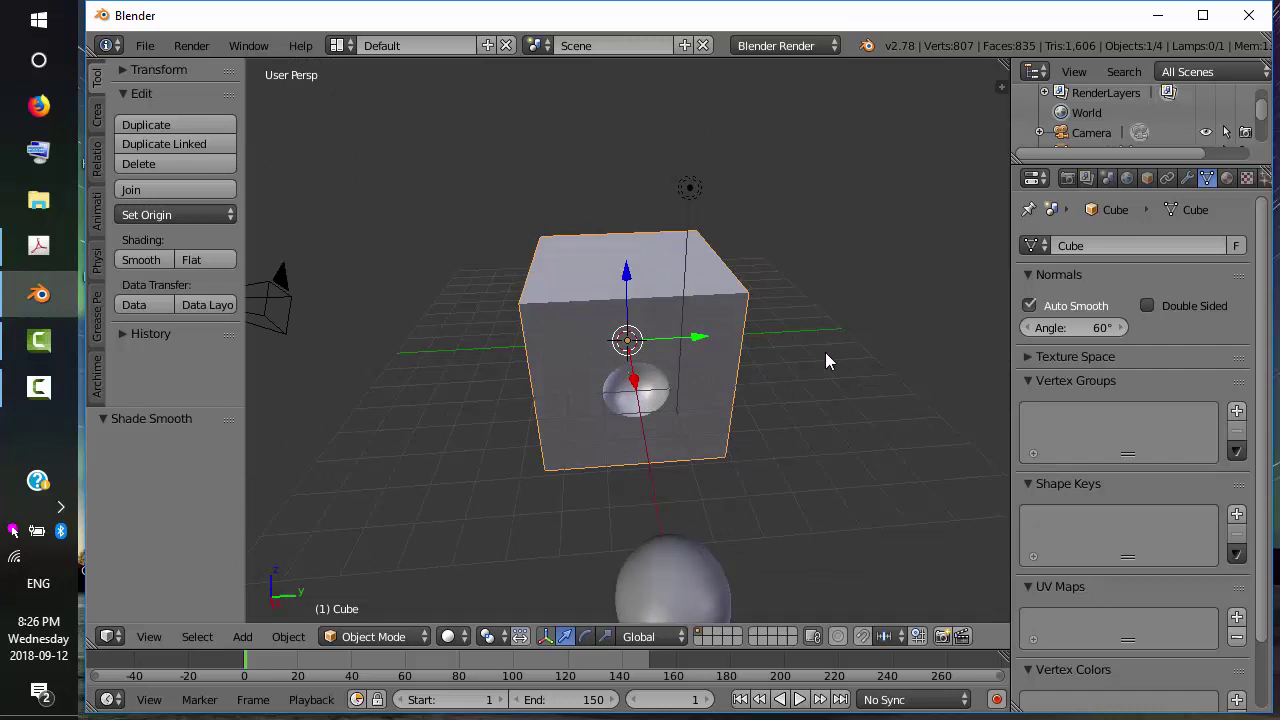
middle_click_drag(831, 366, 858, 355)
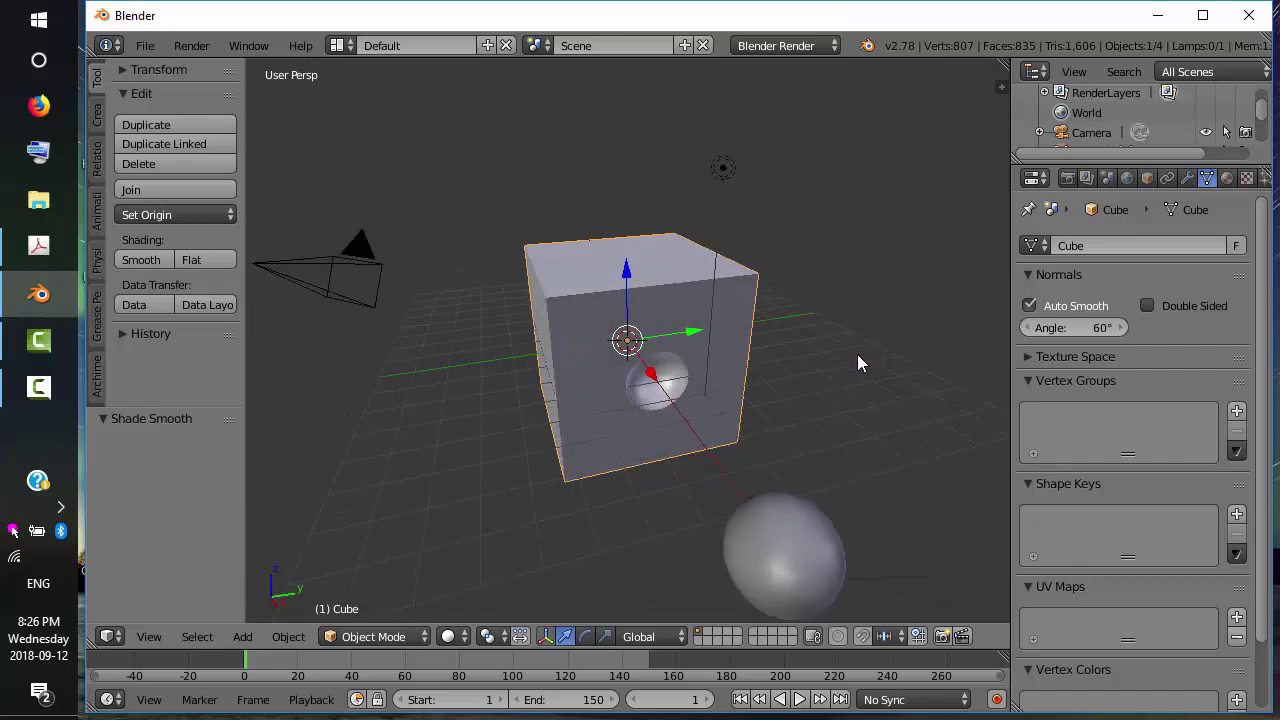
Switch the cube to flat shading and back to smooth, and try an Auto Smooth angle of 90°.
left_click(211, 266)
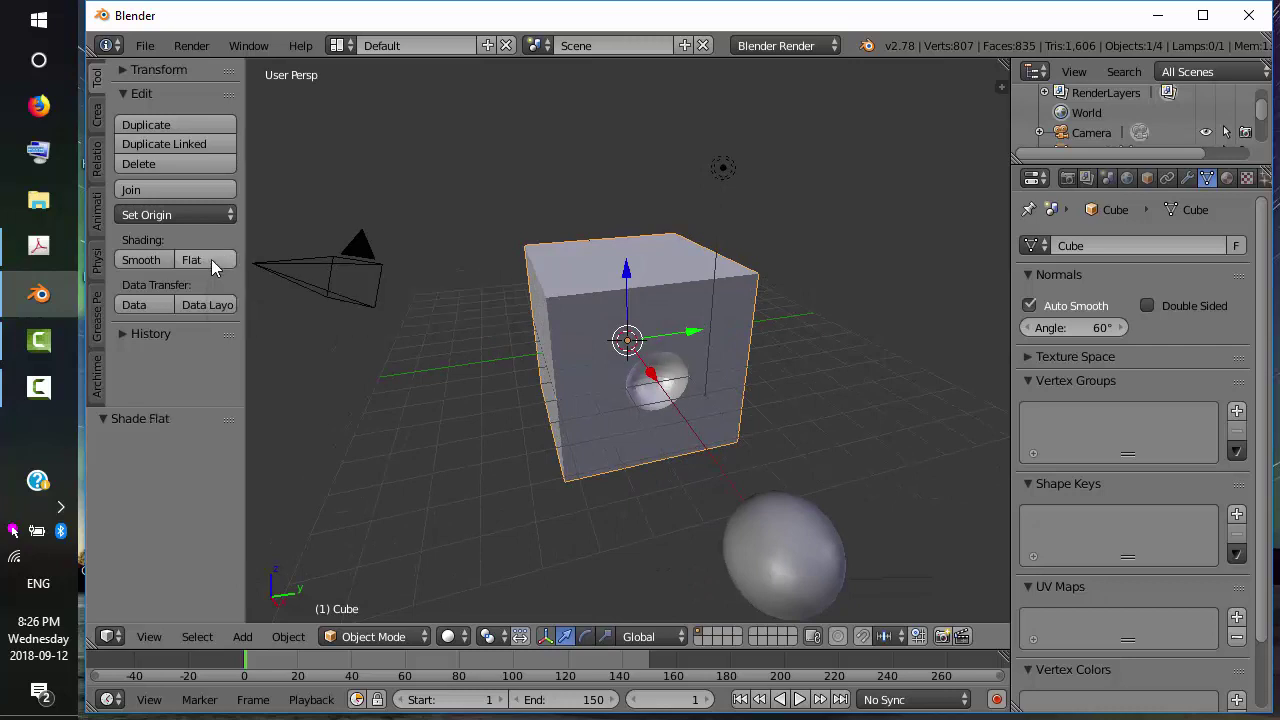
left_click(135, 260)
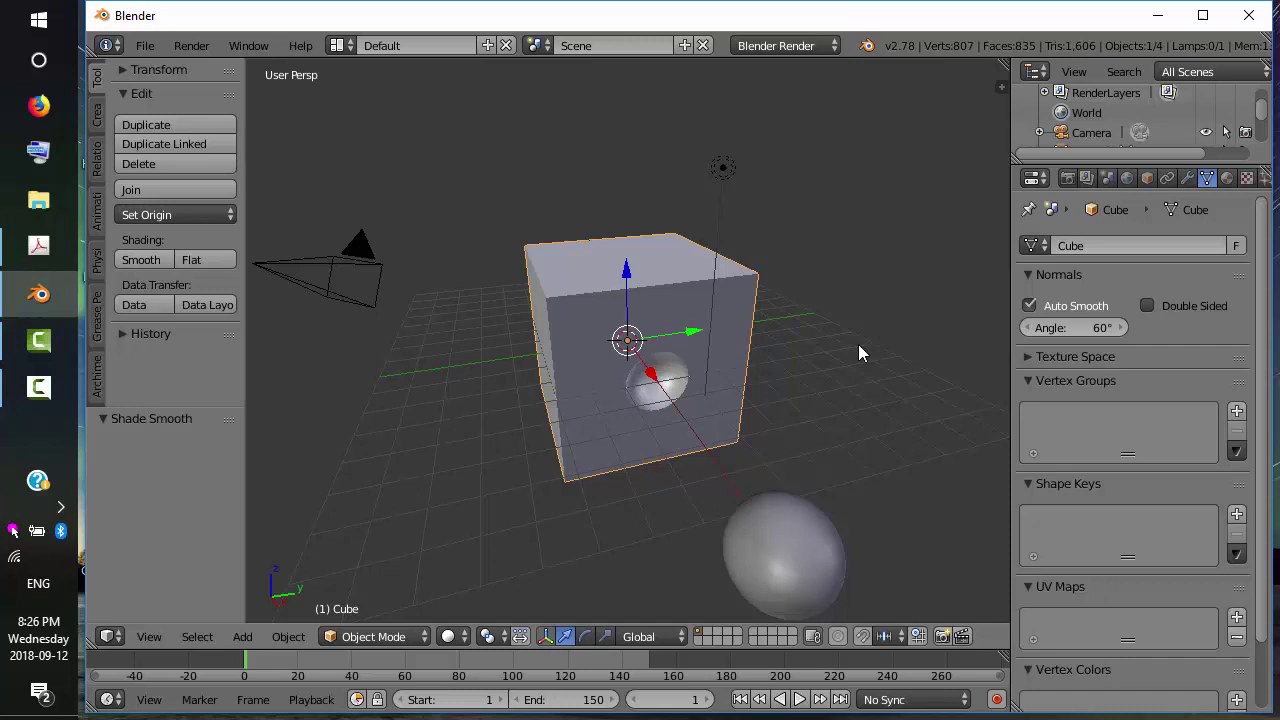
left_click(1089, 329)
type("90")
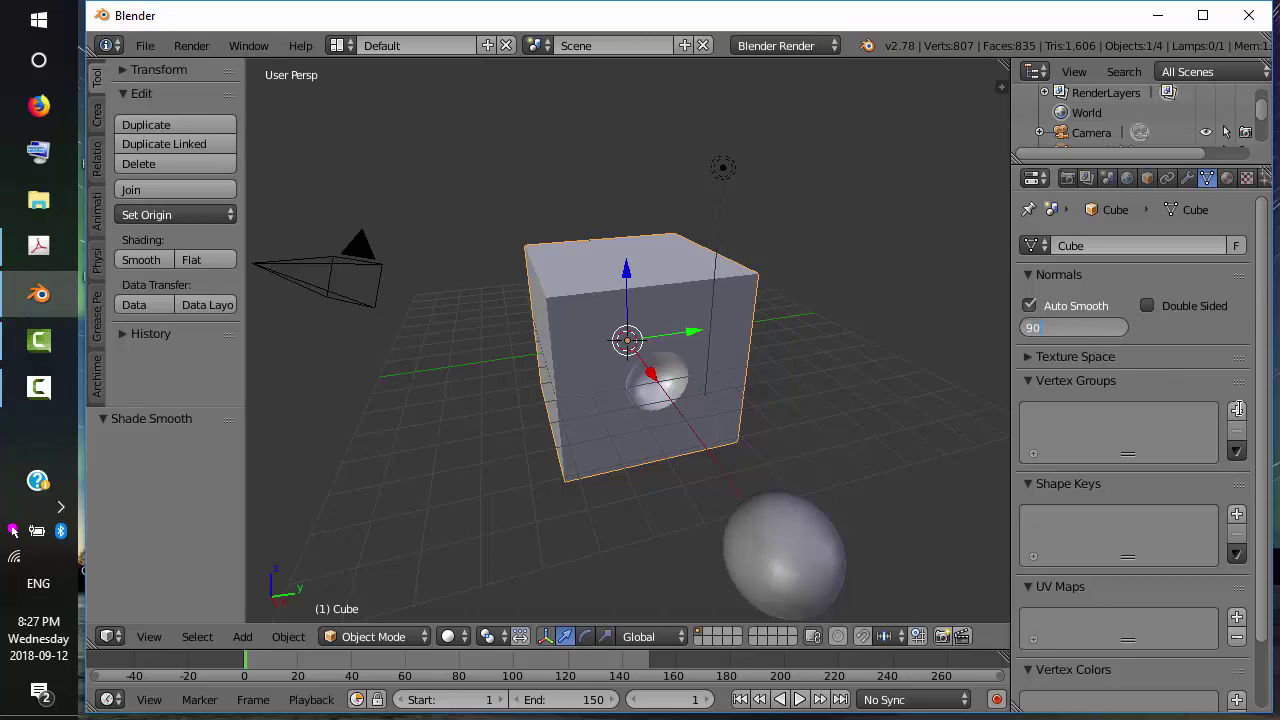
key("Return")
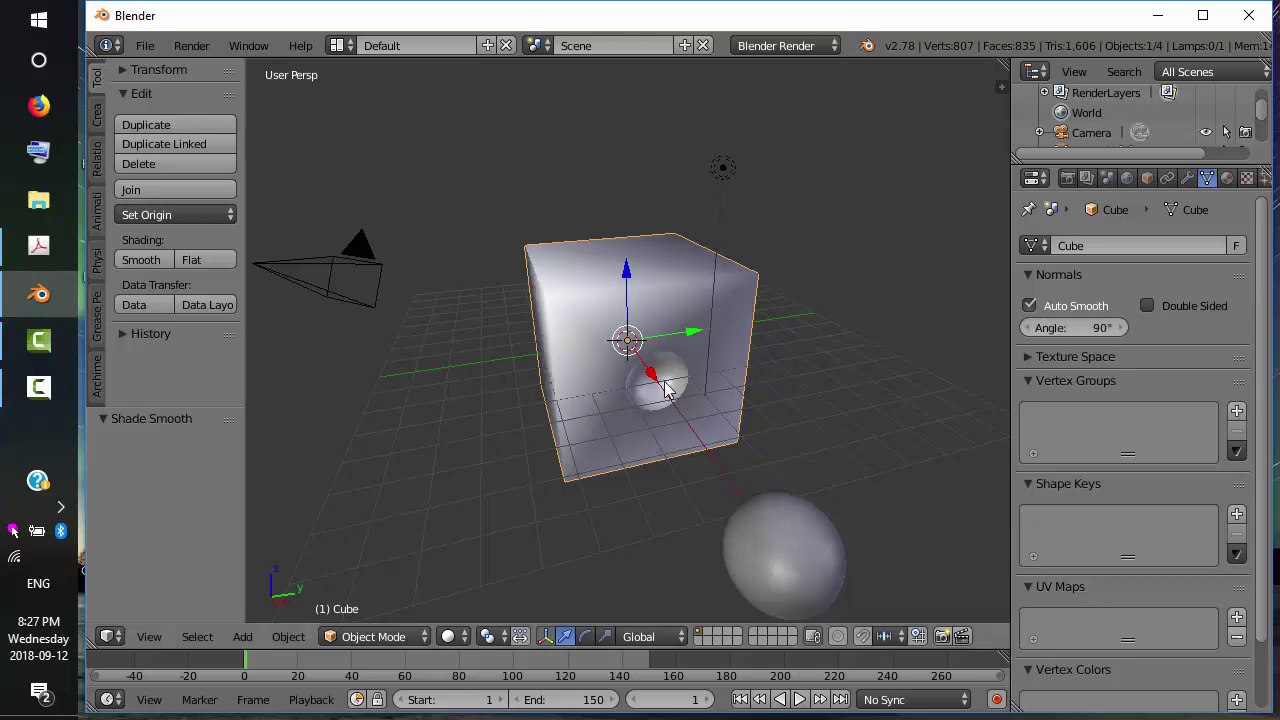
Set the cube's Auto Smooth angle to 45°.
left_click(1088, 329)
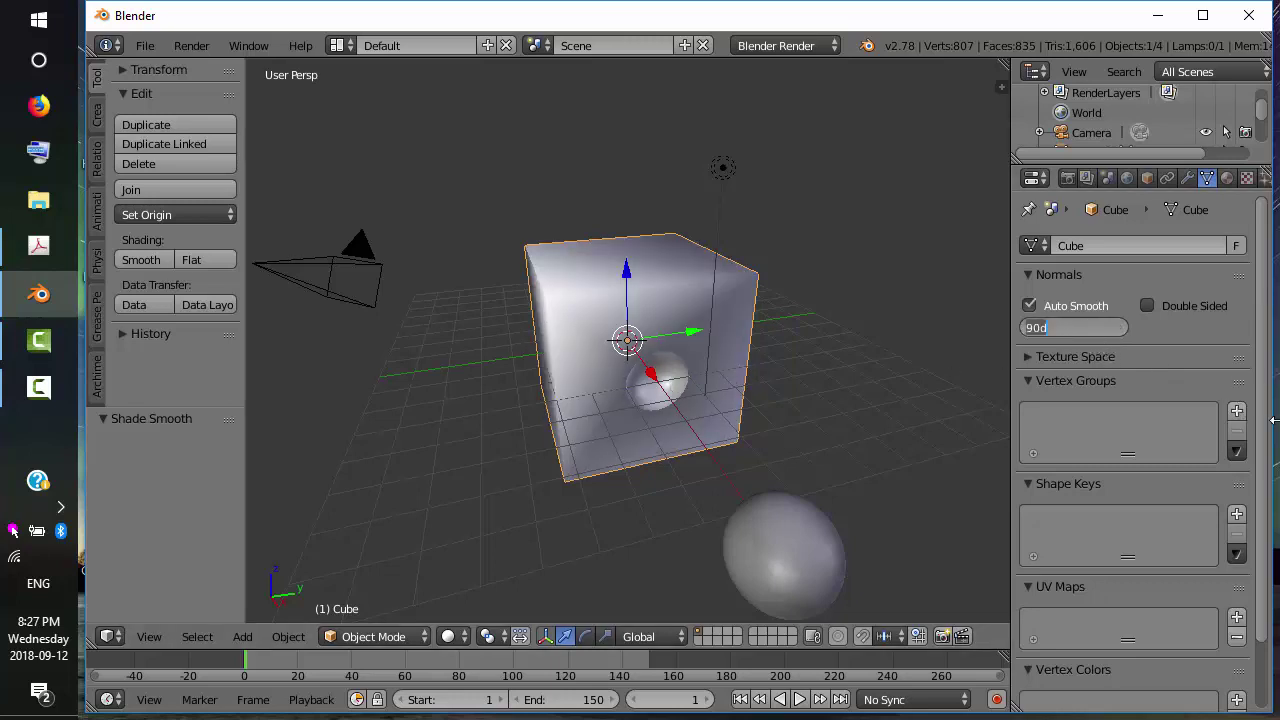
type("45")
key("Return")
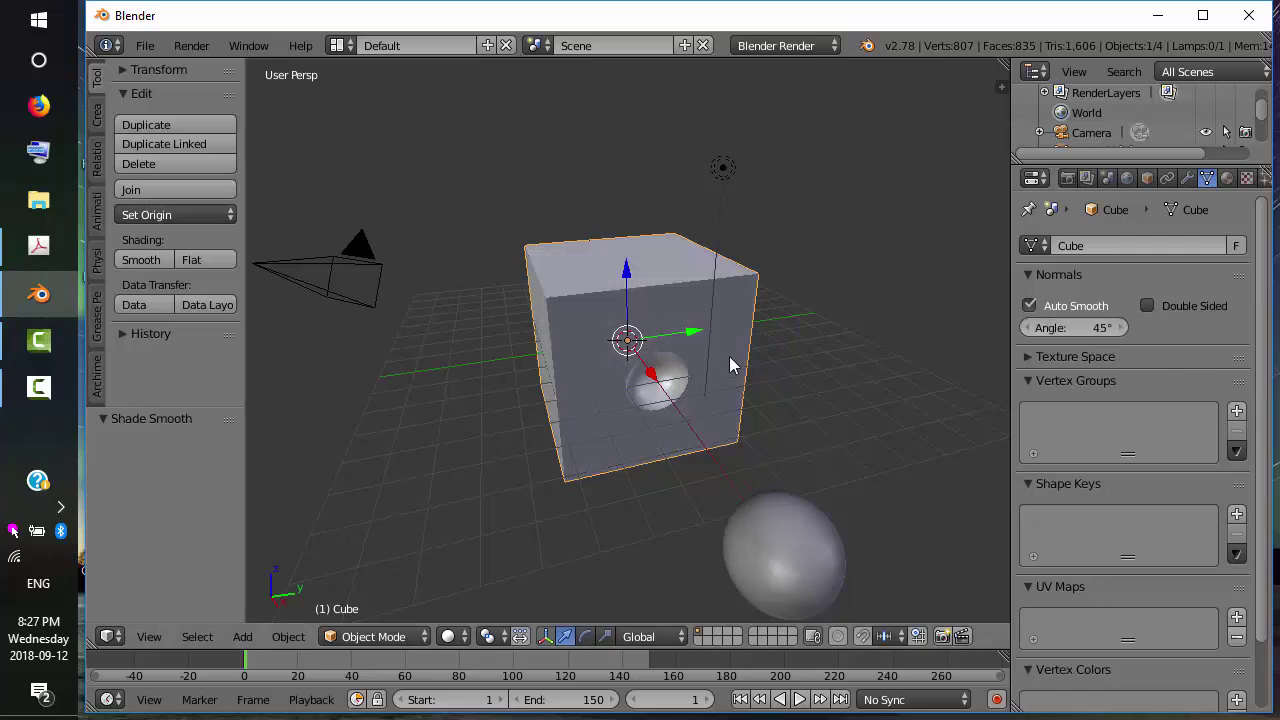
middle_click_drag(733, 386, 773, 395)
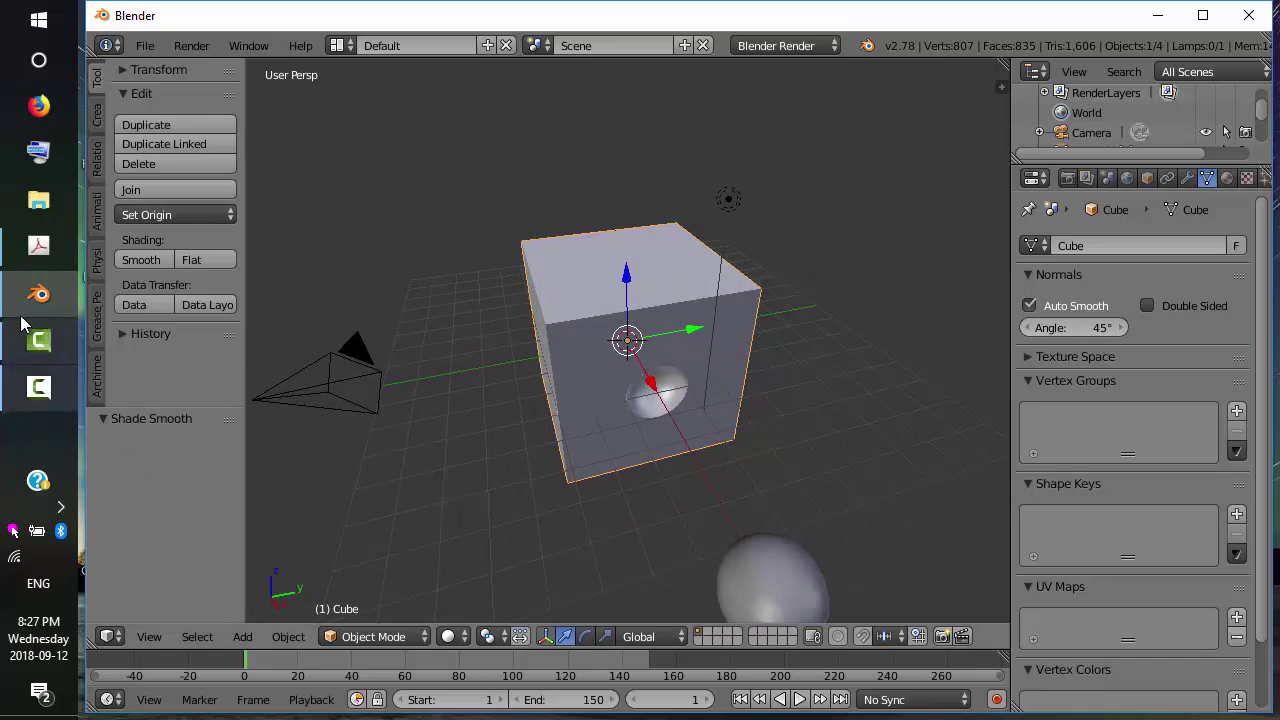
Switch to Adobe Acrobat Pro to review the assignment features on both pages of the Chapter 3 marking sheet, and return to Blender.
left_click(38, 245)
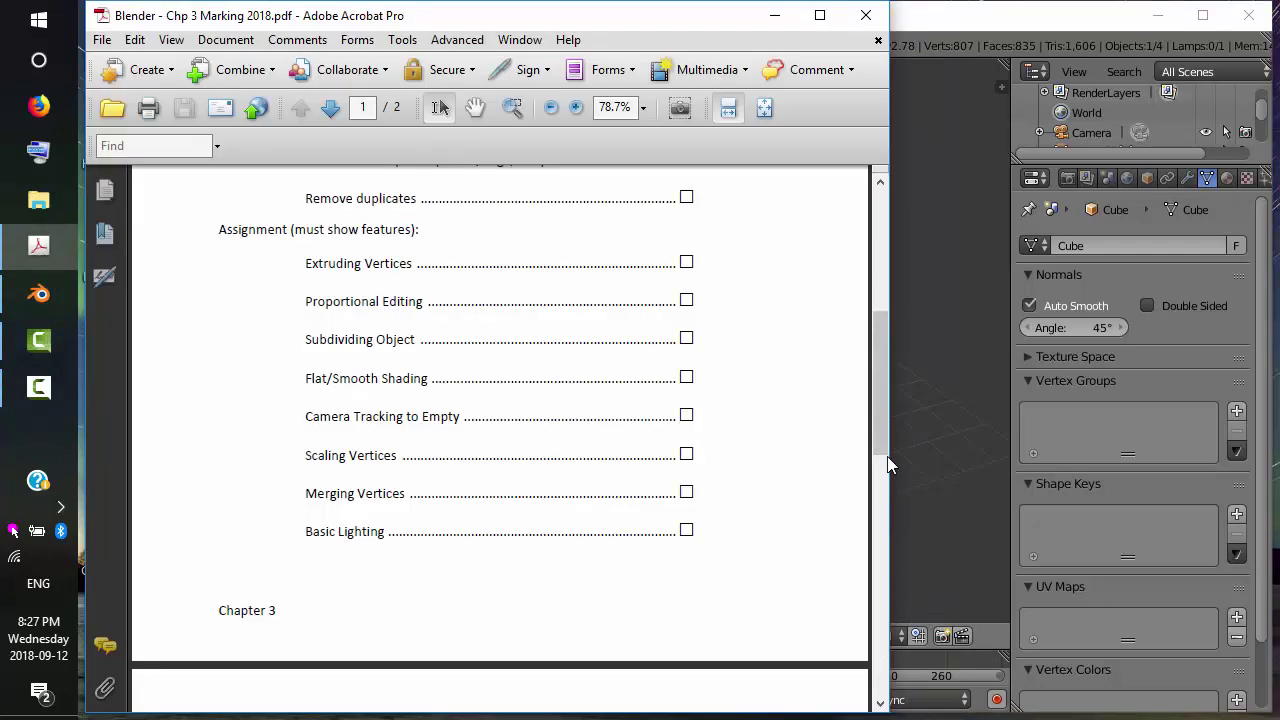
scroll(886, 458, "down", 5)
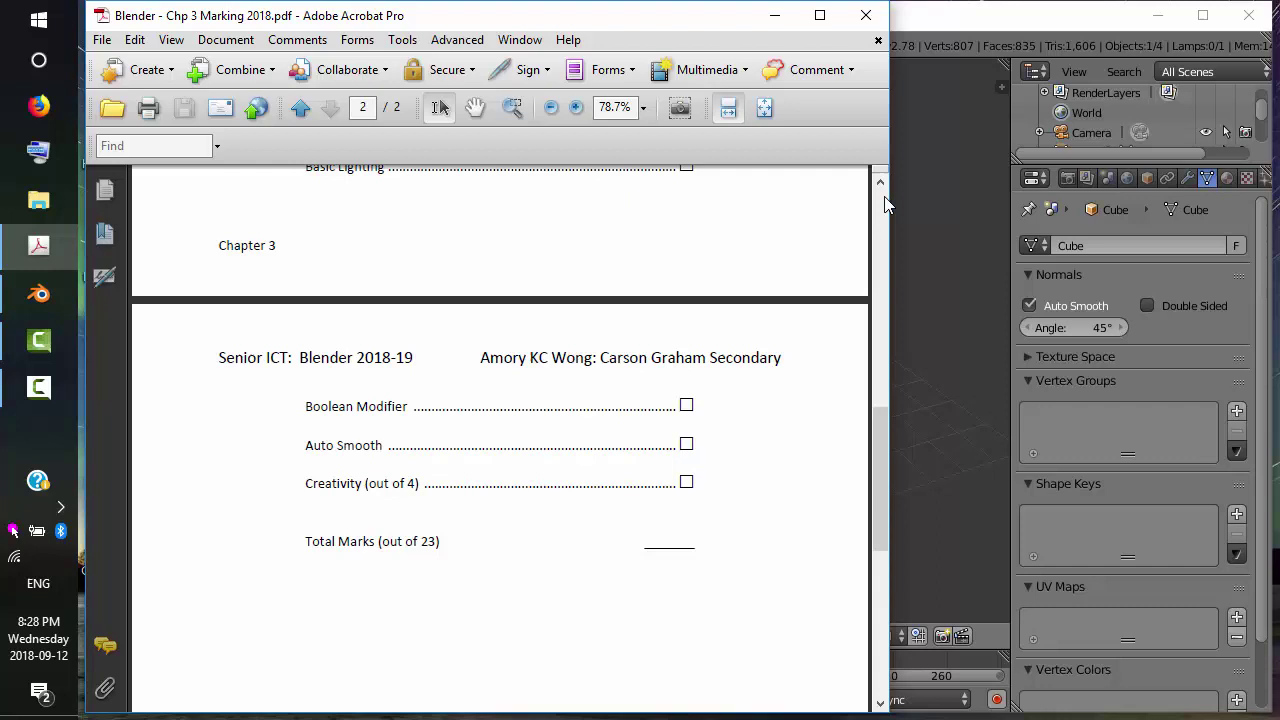
left_click(935, 21)
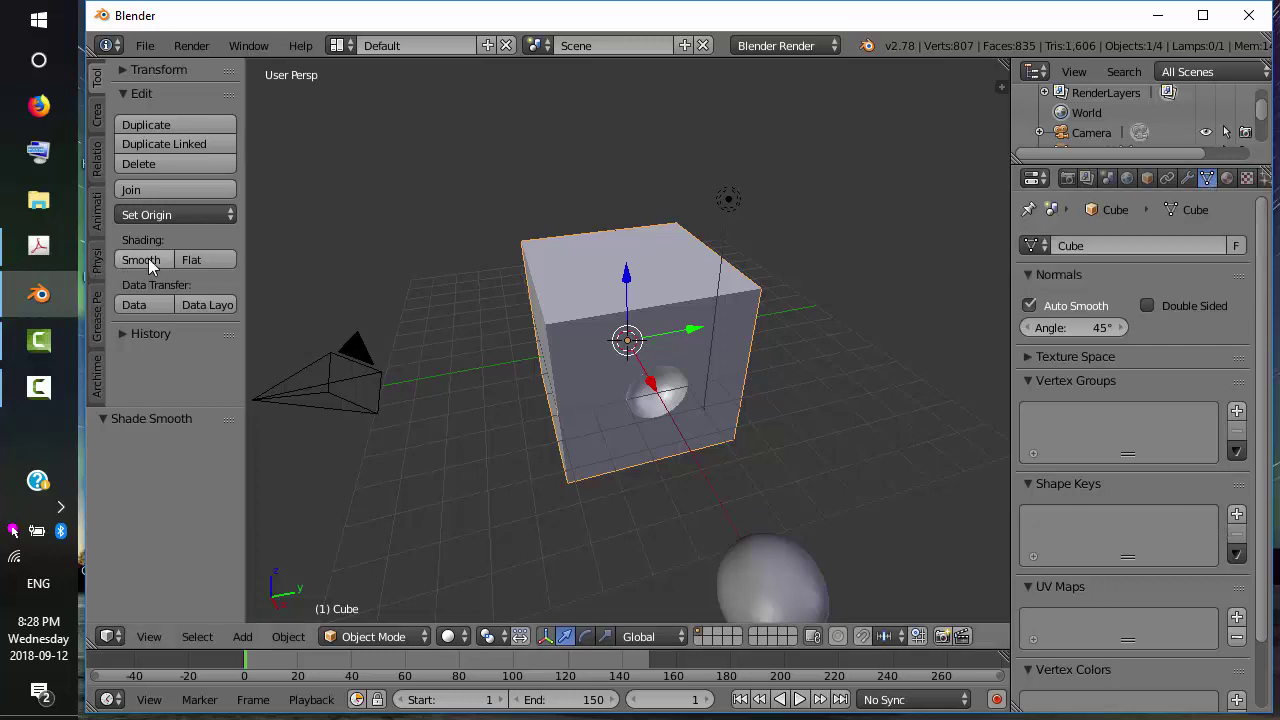
Add a new Boolean modifier to the cube and keep its operation at Intersect.
left_click(1189, 181)
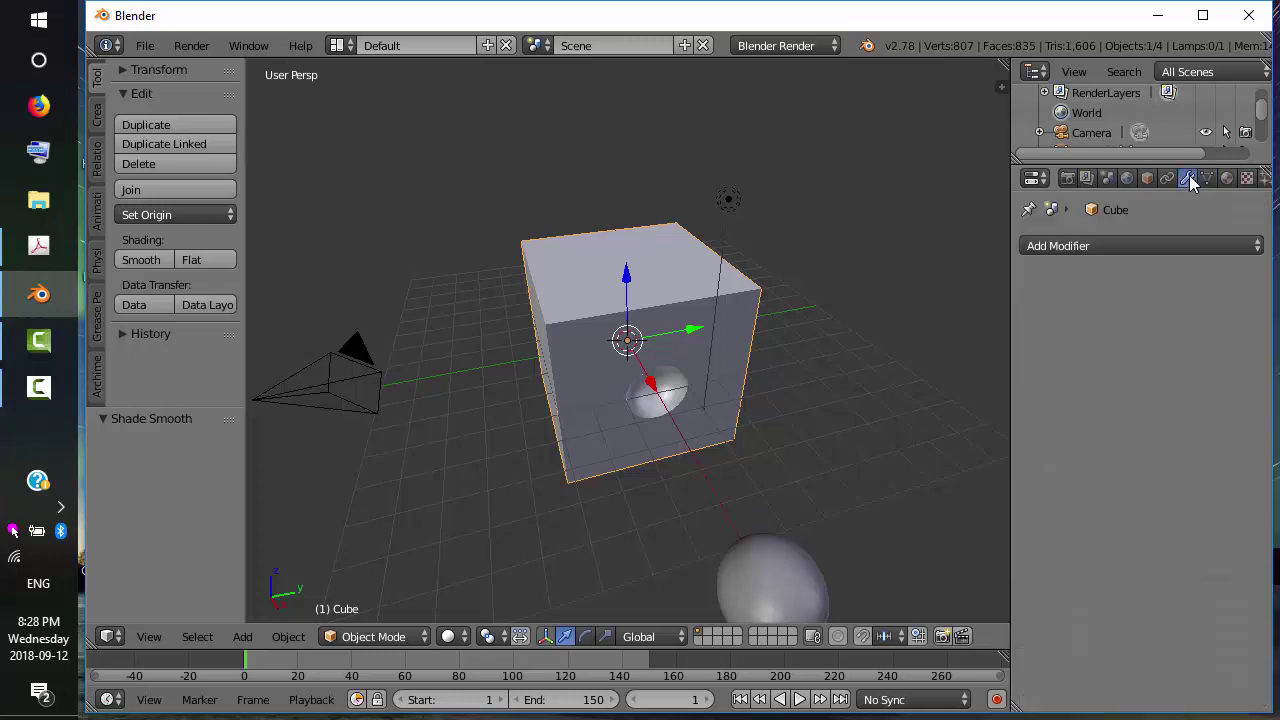
left_click(1122, 245)
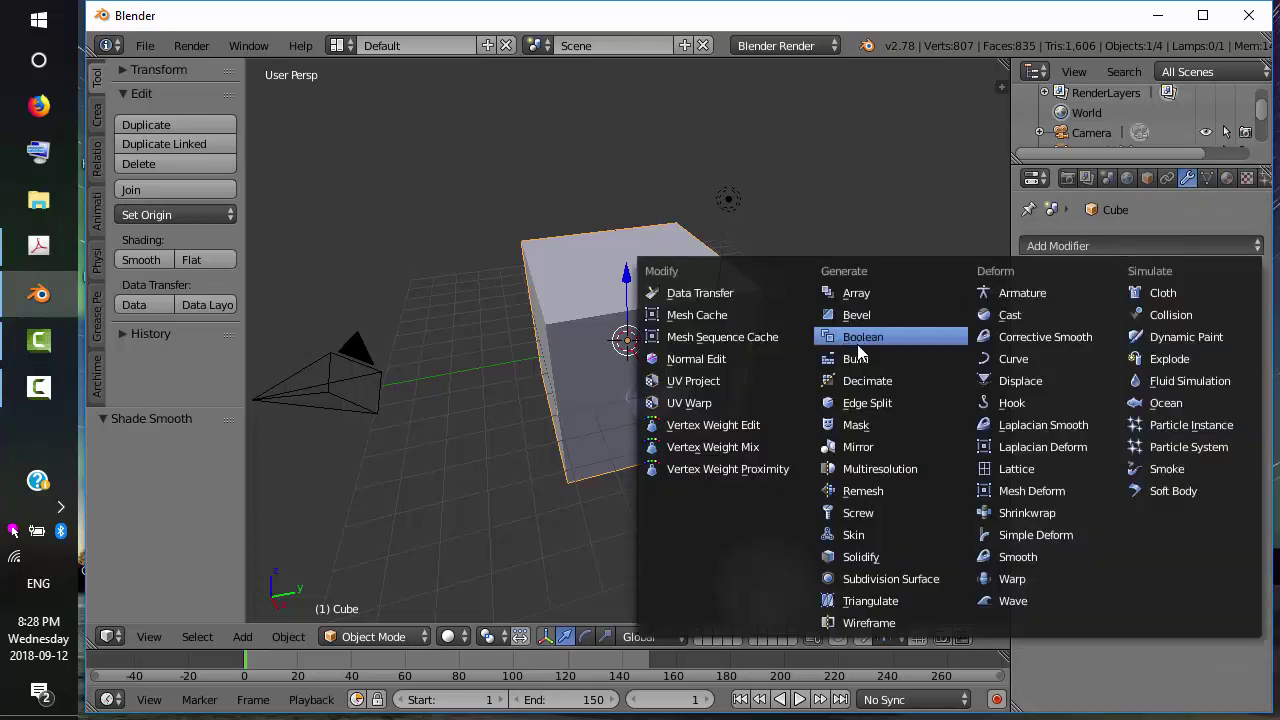
left_click(1200, 213)
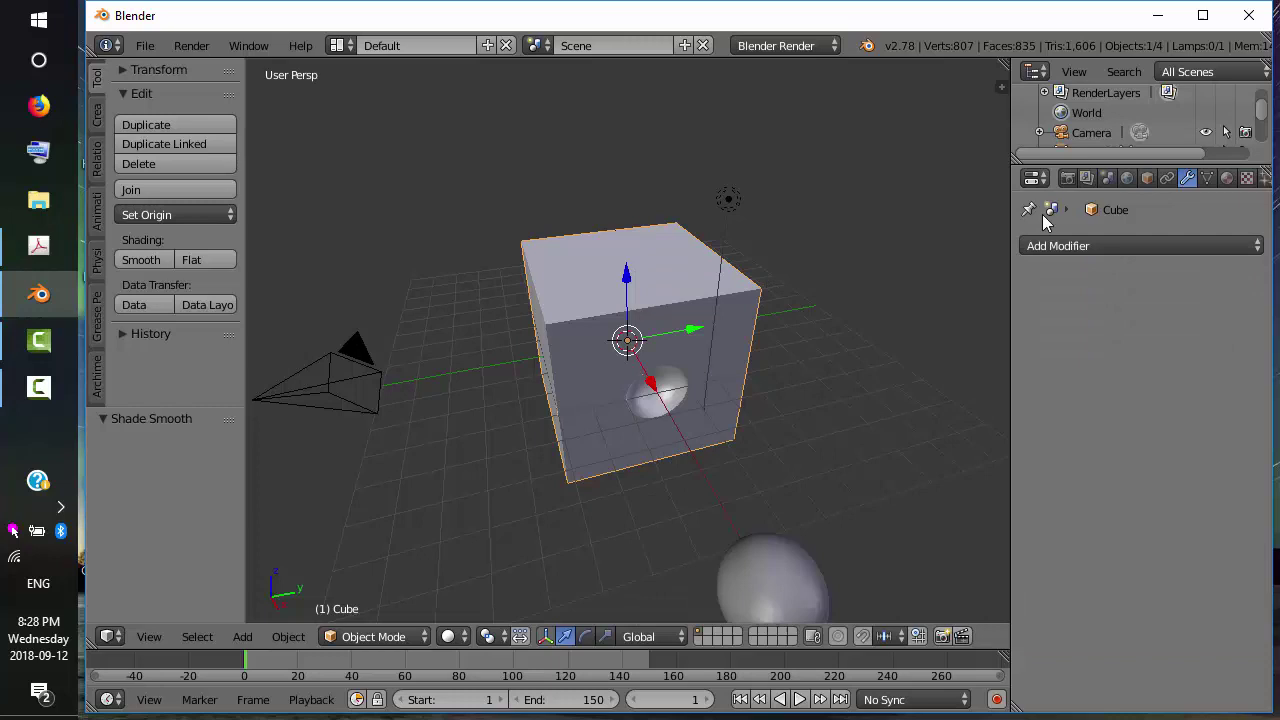
left_click(1115, 245)
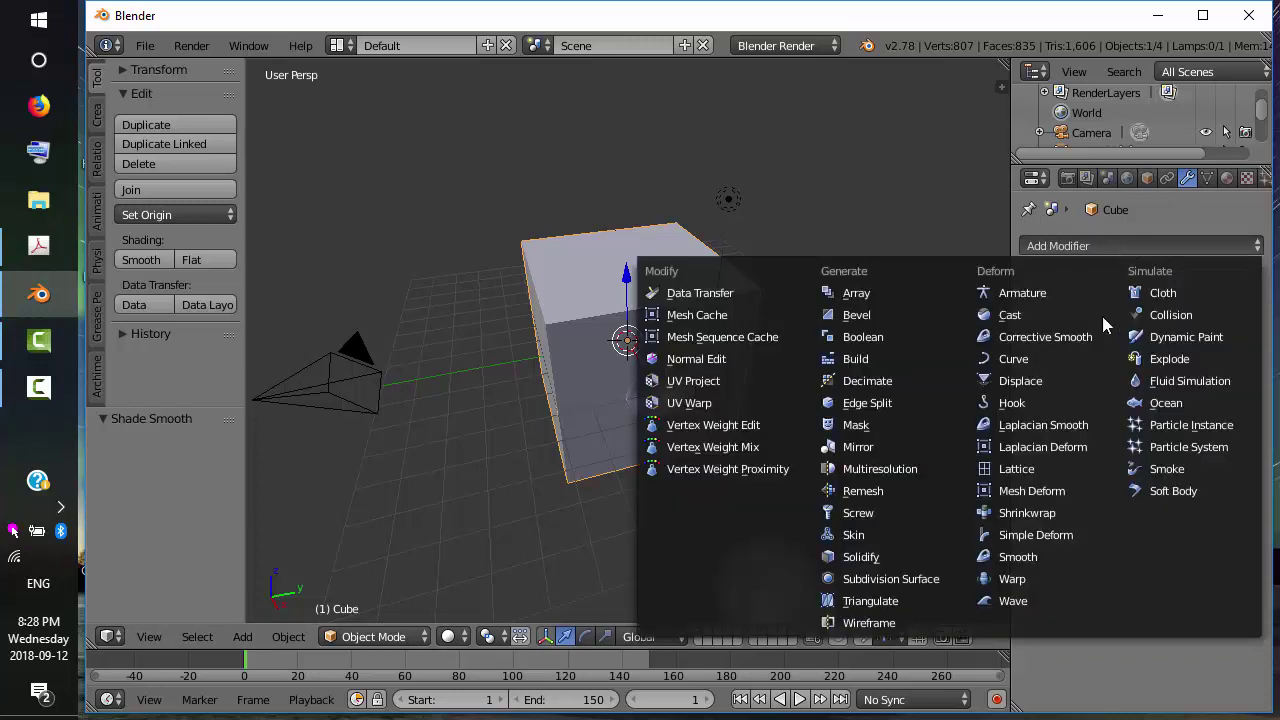
left_click(854, 337)
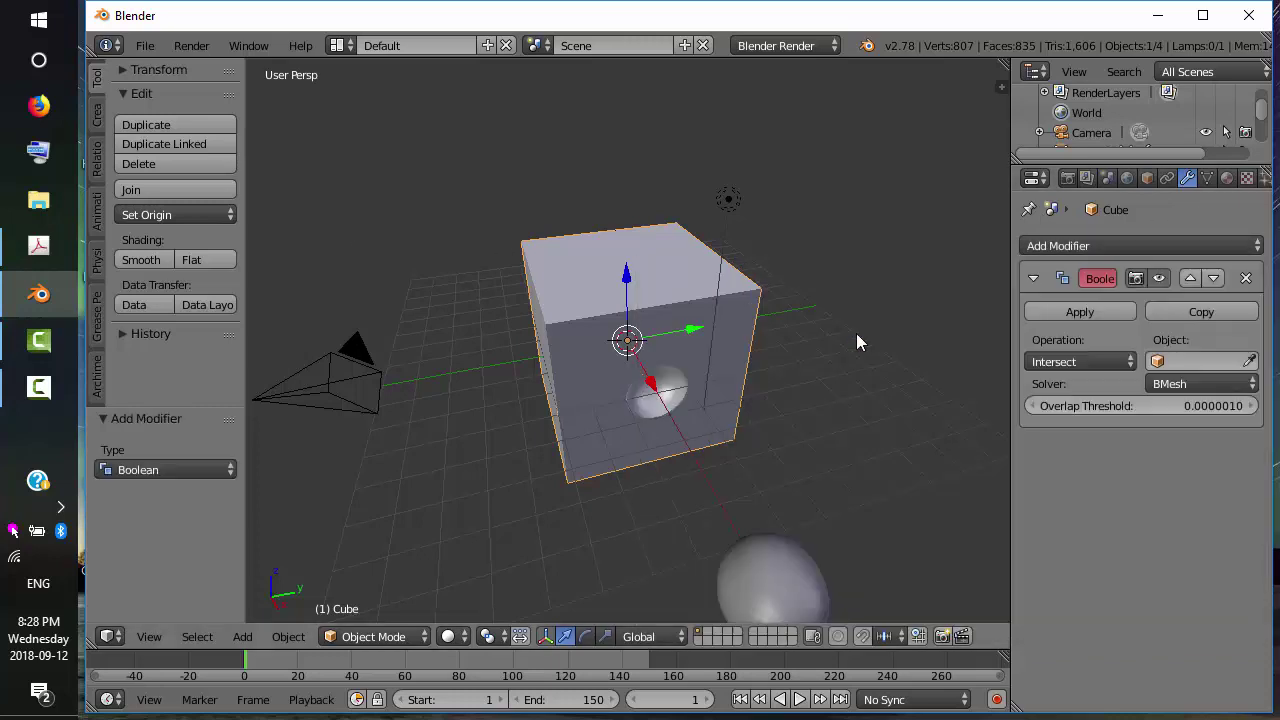
left_click(1085, 361)
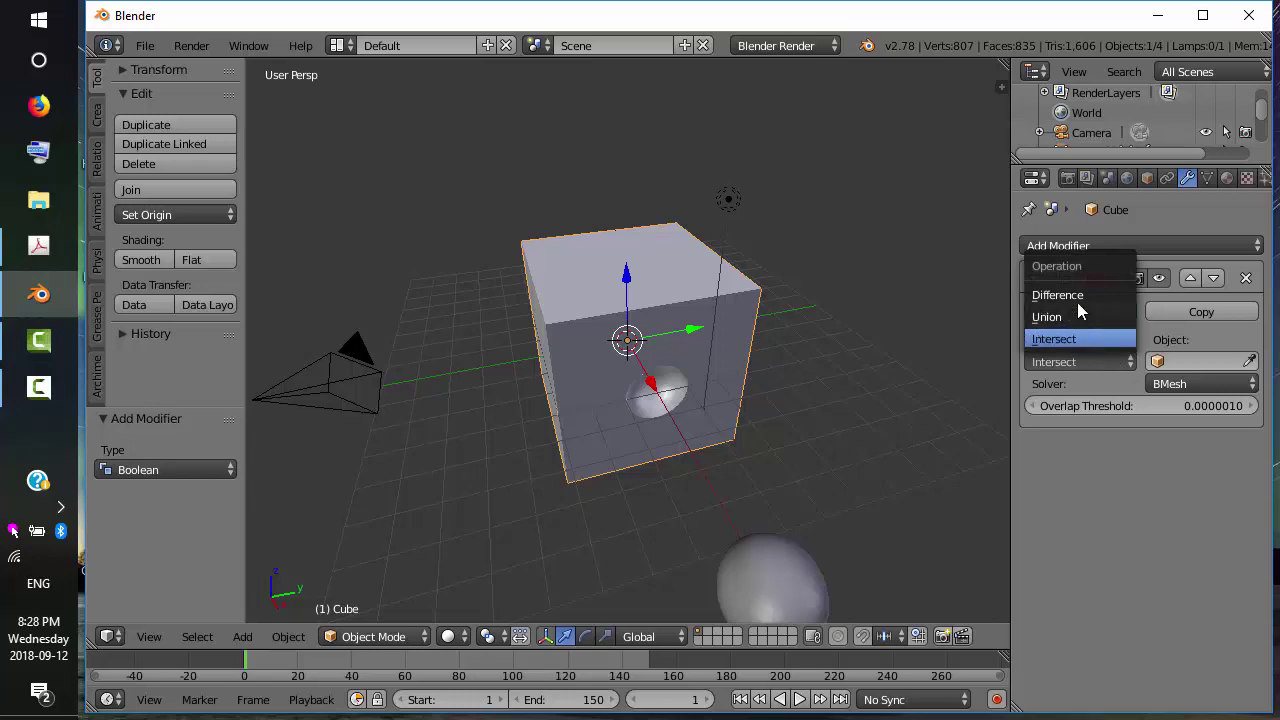
left_click(1078, 340)
Switch to Adobe Acrobat Pro to check the required assignment features on page 1 of the marking sheet, and return to Blender.
key("alt+Tab")
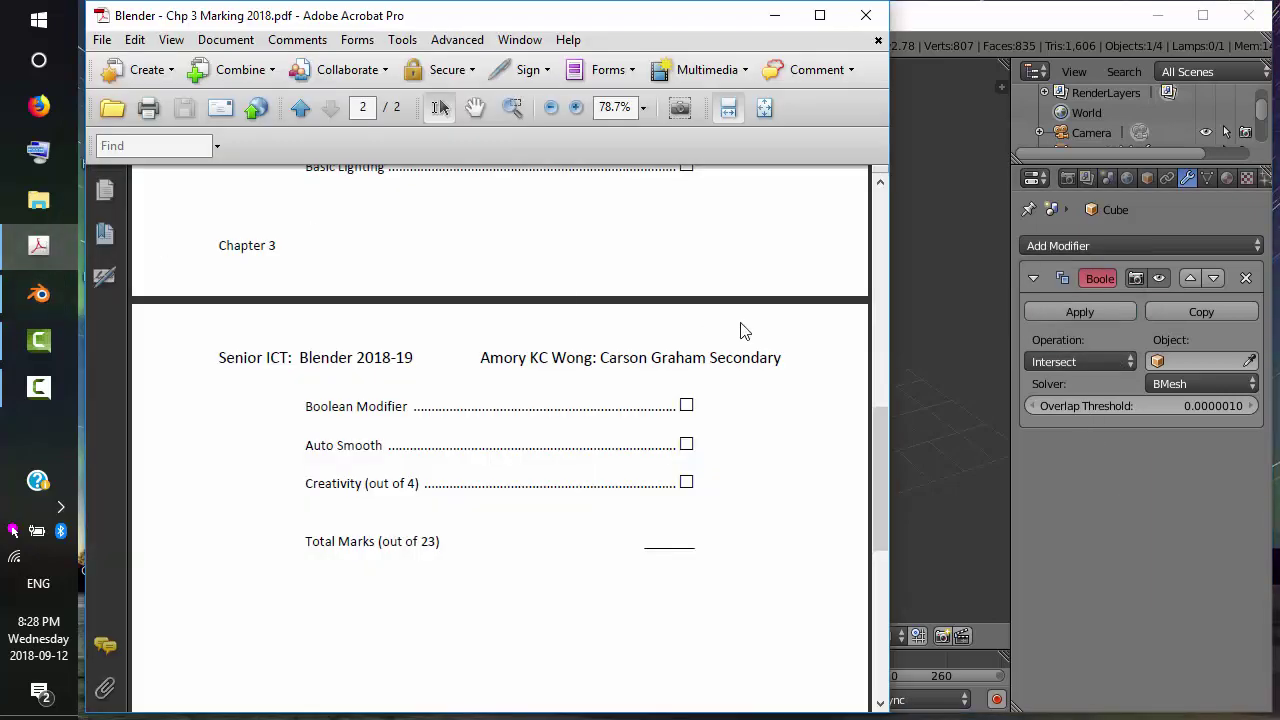
left_click_drag(868, 485, 880, 362)
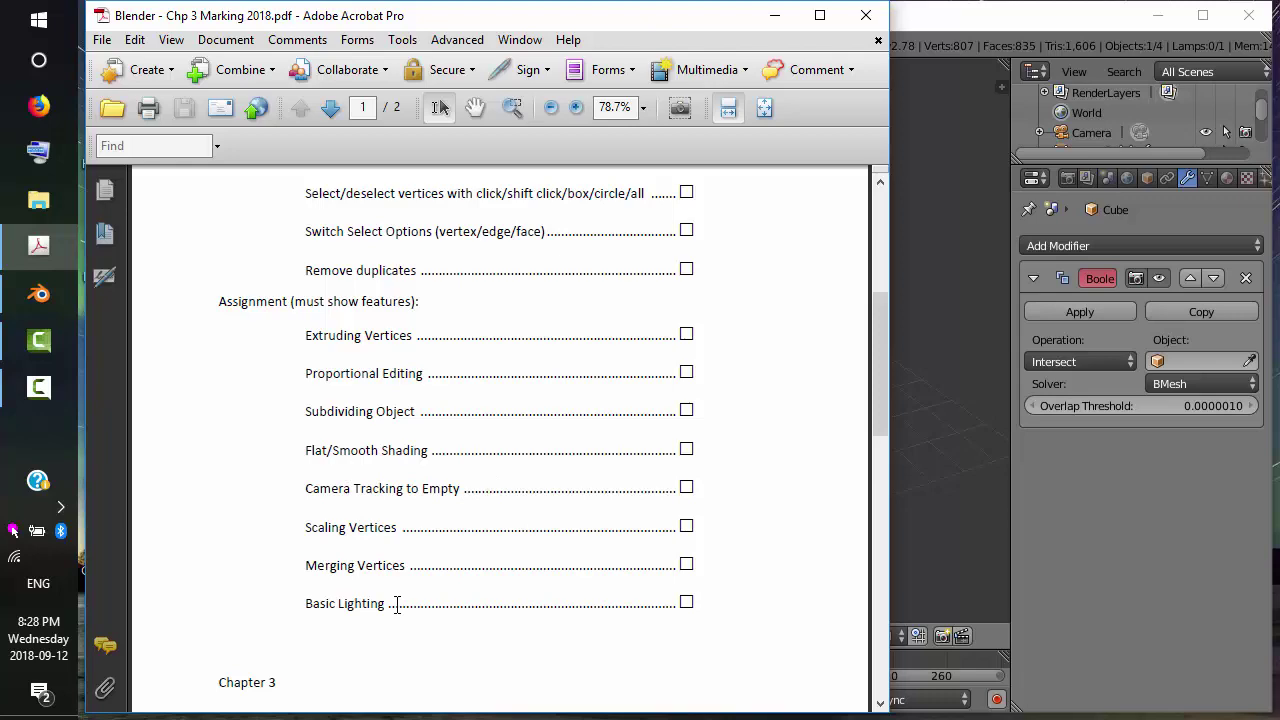
left_click(945, 36)
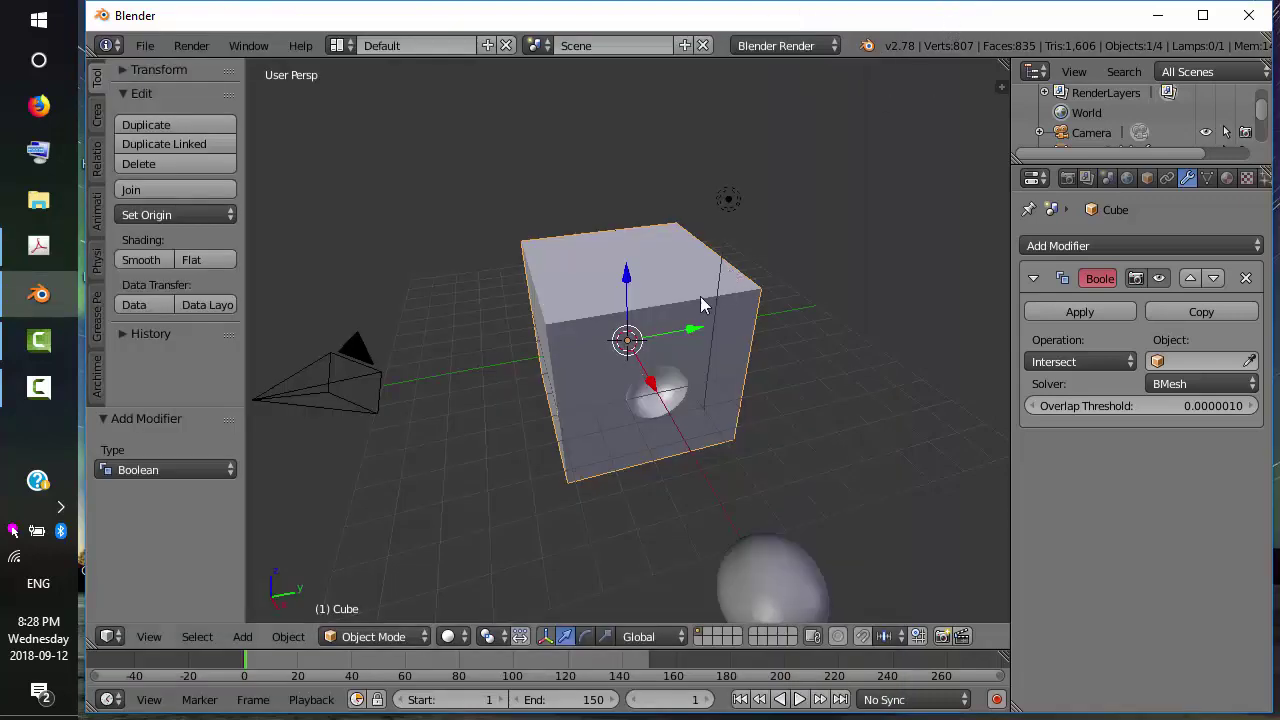
Run Remove Doubles on the cube's whole mesh in Edit Mode with a merge distance of 0.0001, and return to Object Mode.
key("Tab")
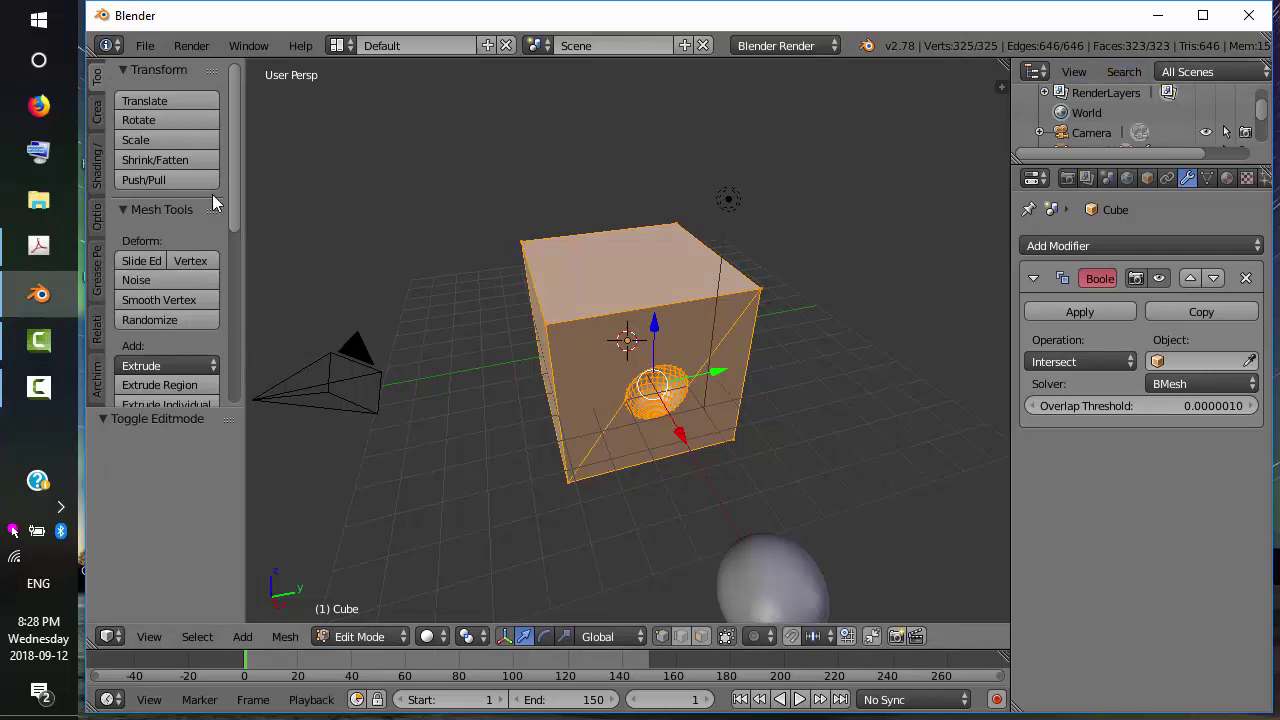
left_click_drag(233, 200, 224, 386)
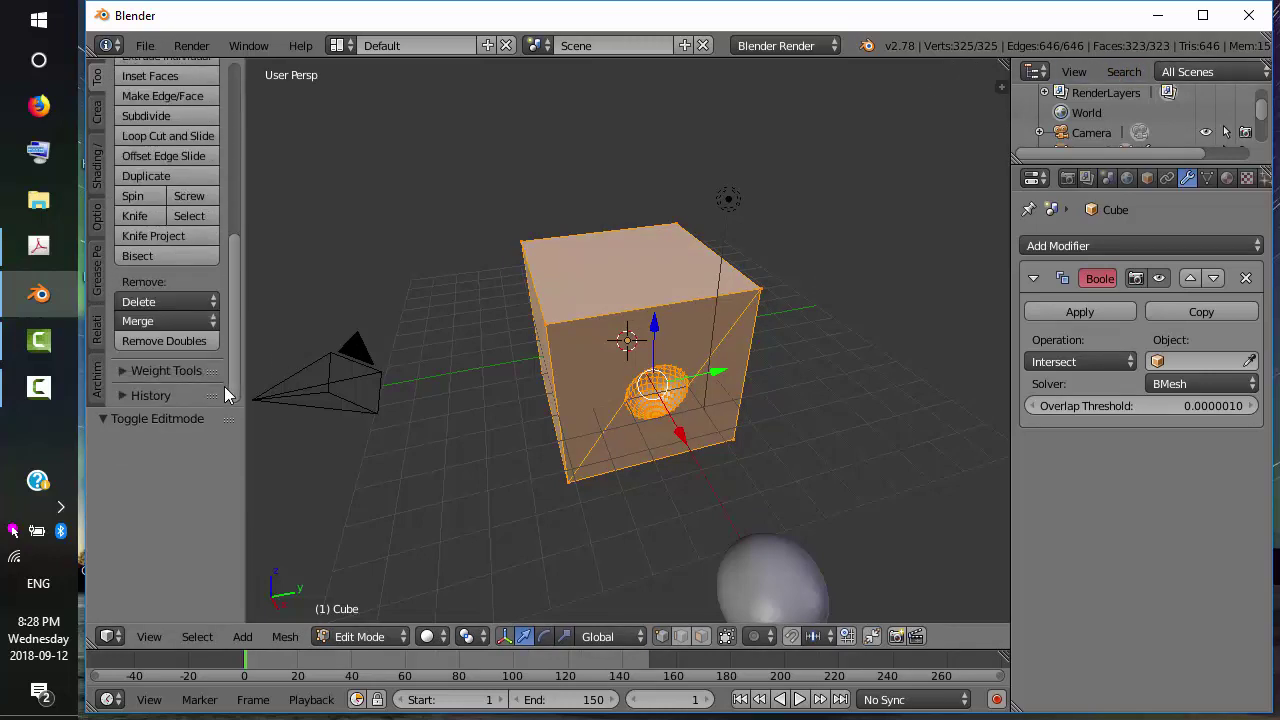
left_click(165, 341)
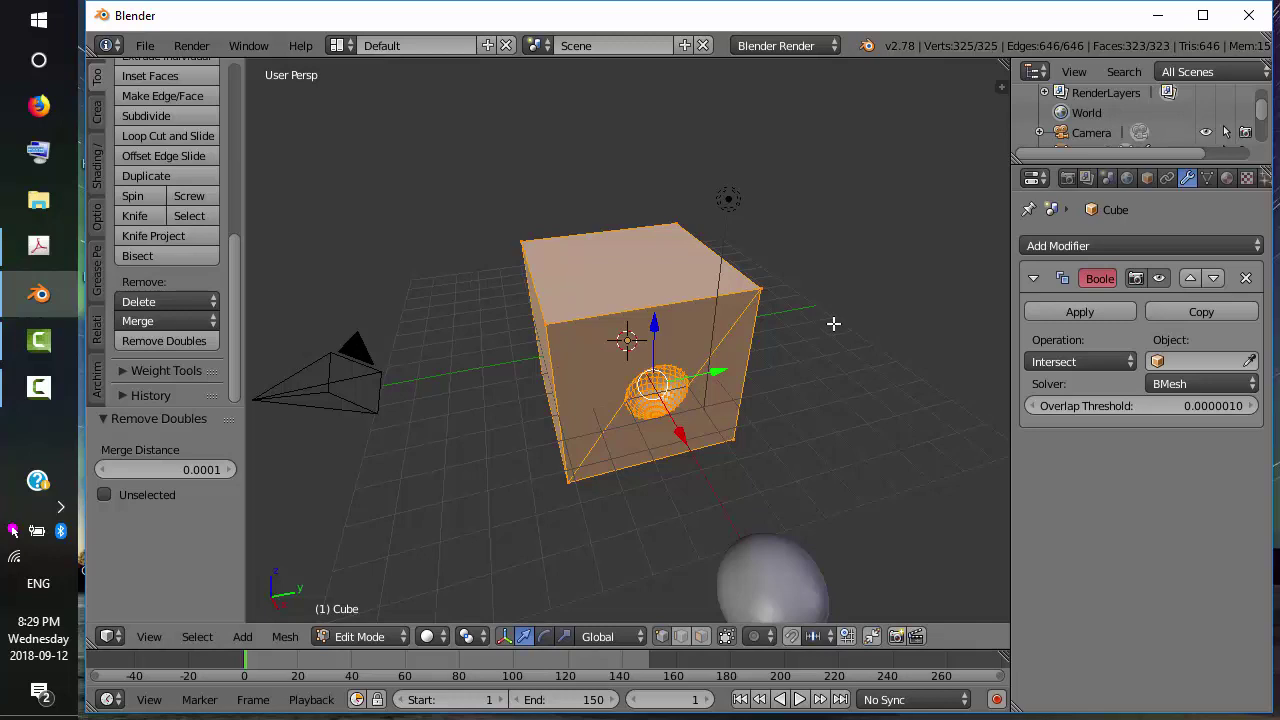
key("Tab")
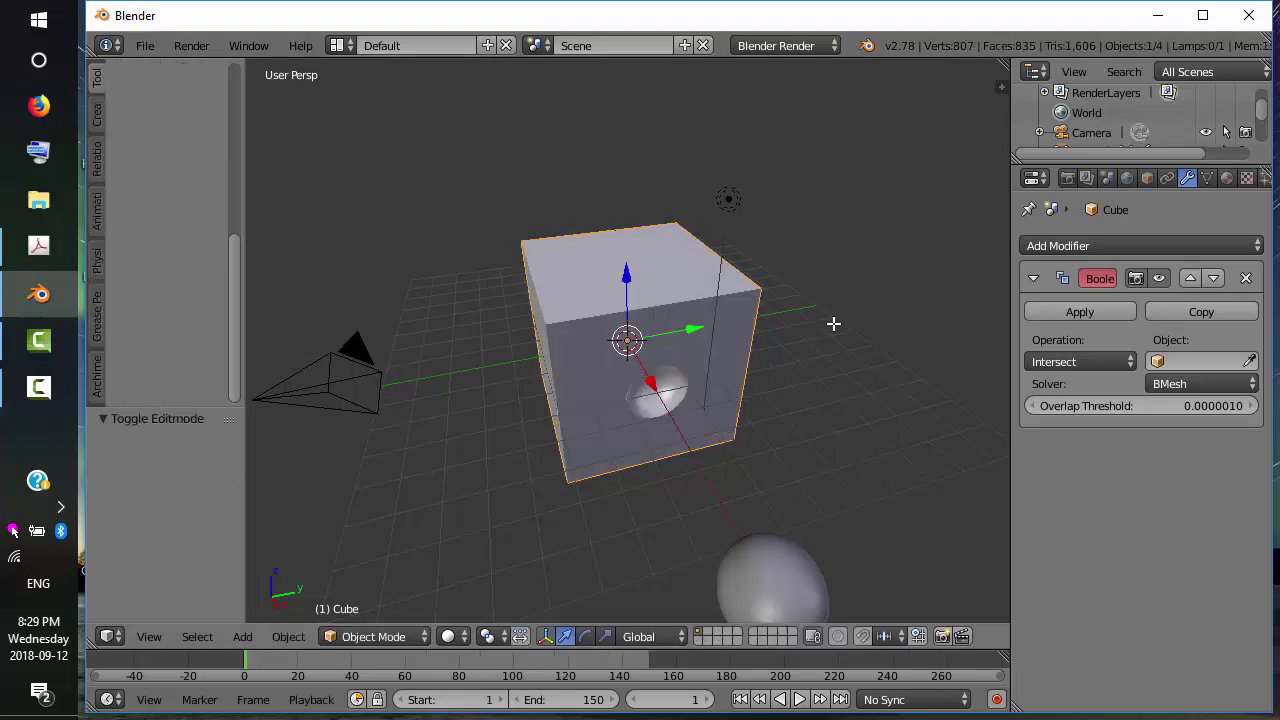
Box-select only the cube's four top vertices in Edit Mode and extrude the top face upward about 1.77 units.
key("Tab")
key("a")
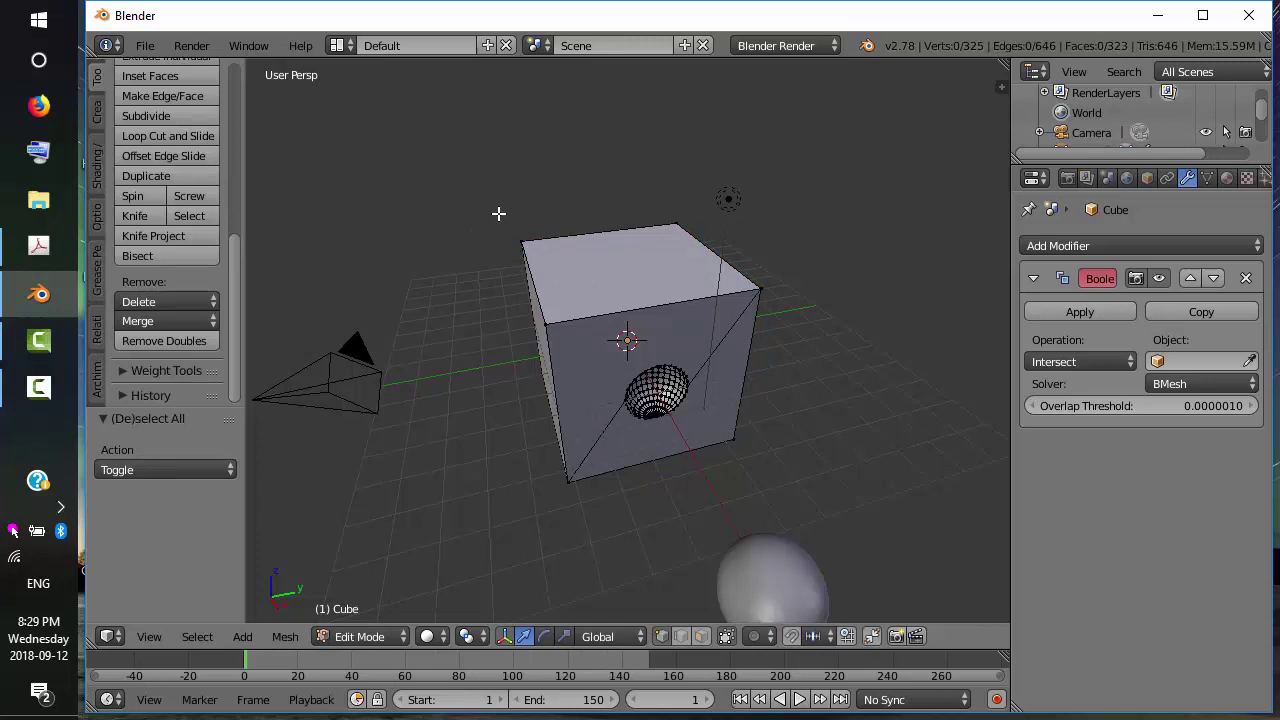
key("b")
left_click_drag(488, 206, 821, 327)
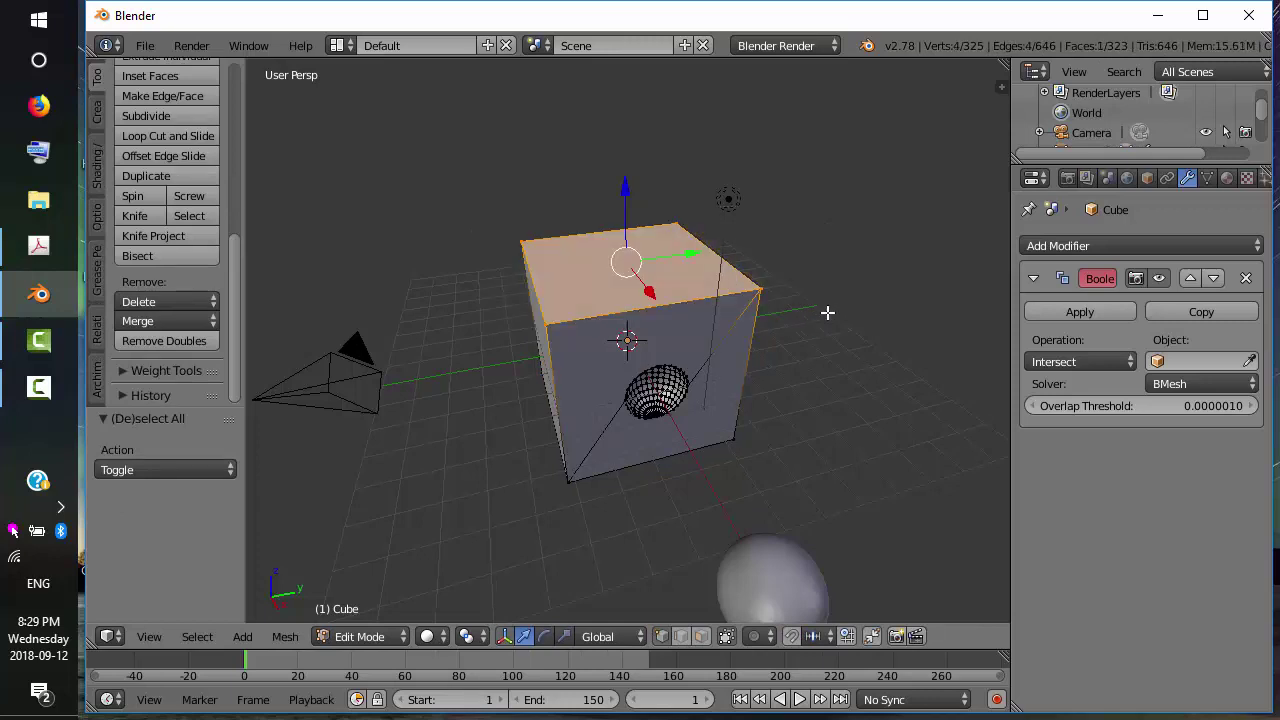
key("e")
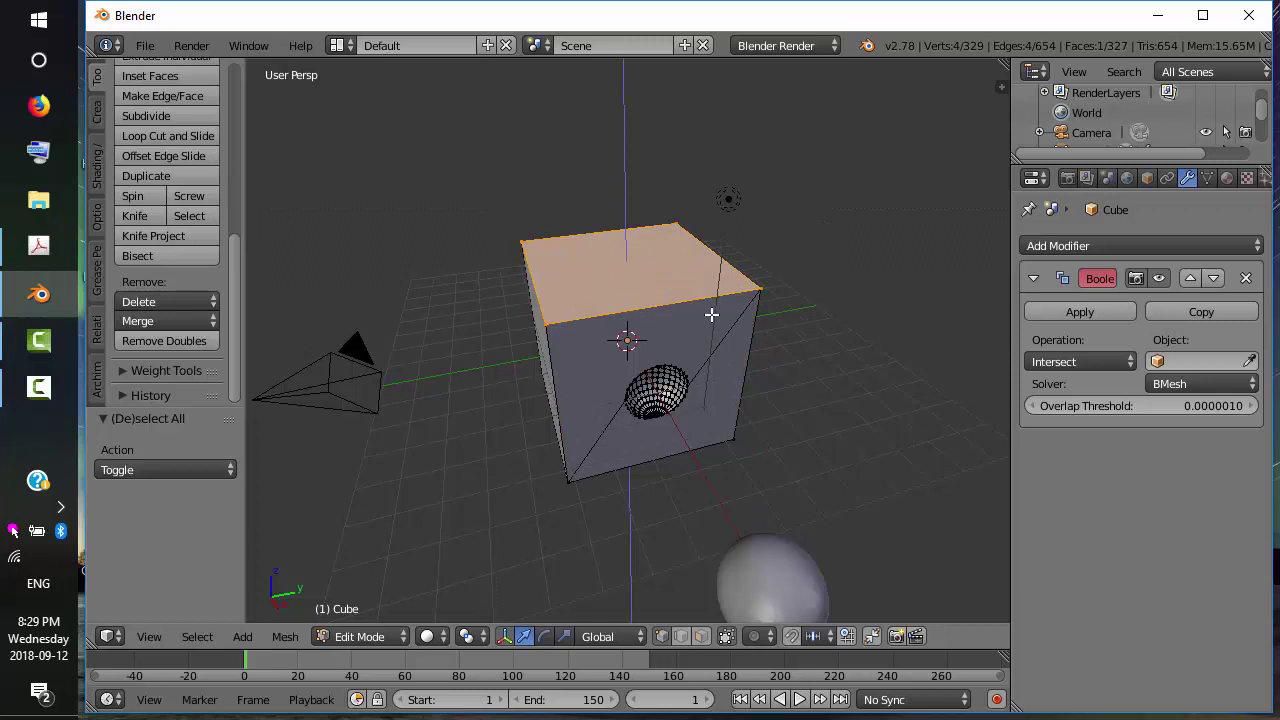
left_click(706, 258)
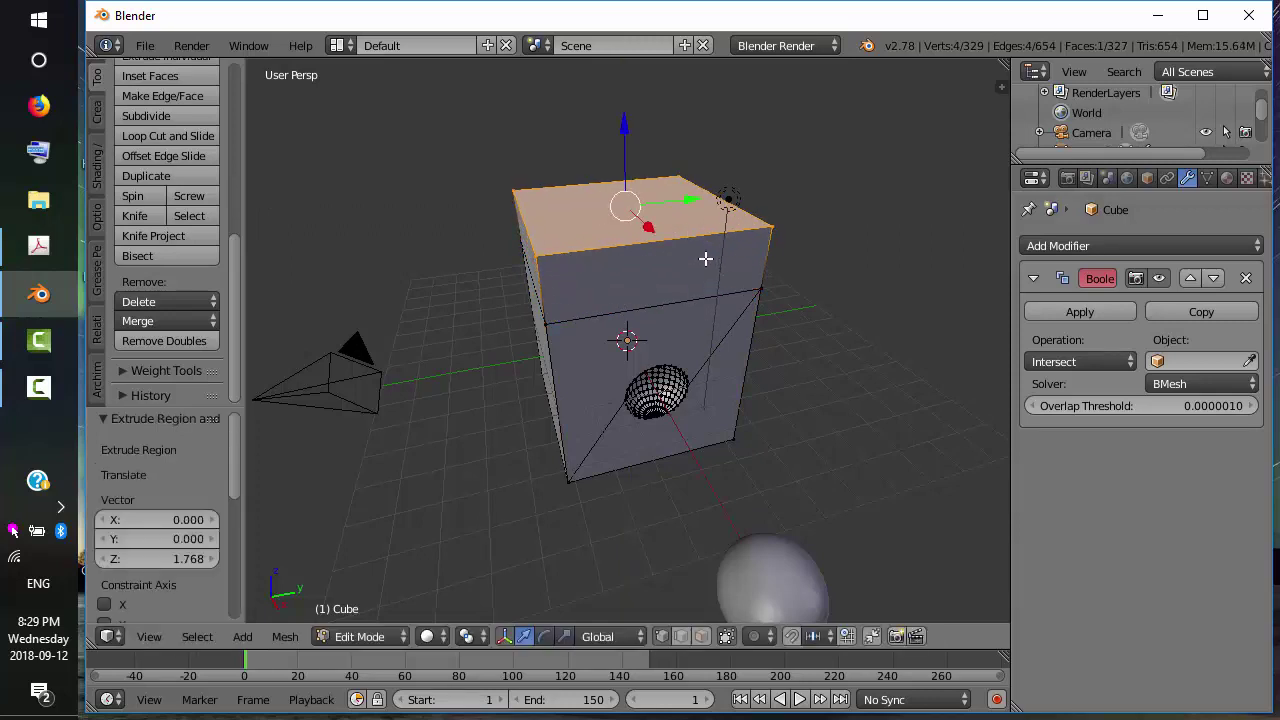
Extrude the top face again without moving it, and merge the duplicate vertices across the whole mesh with Remove Doubles at distance 0.0001.
key("e")
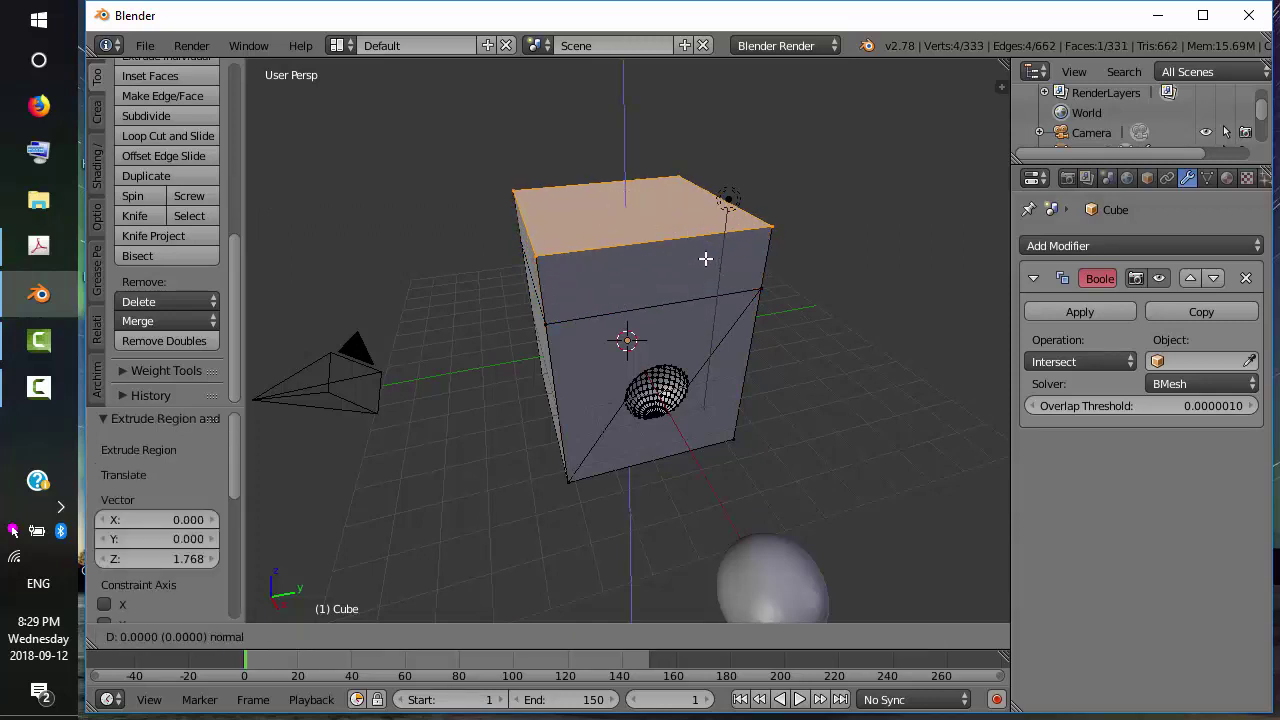
right_click(706, 258)
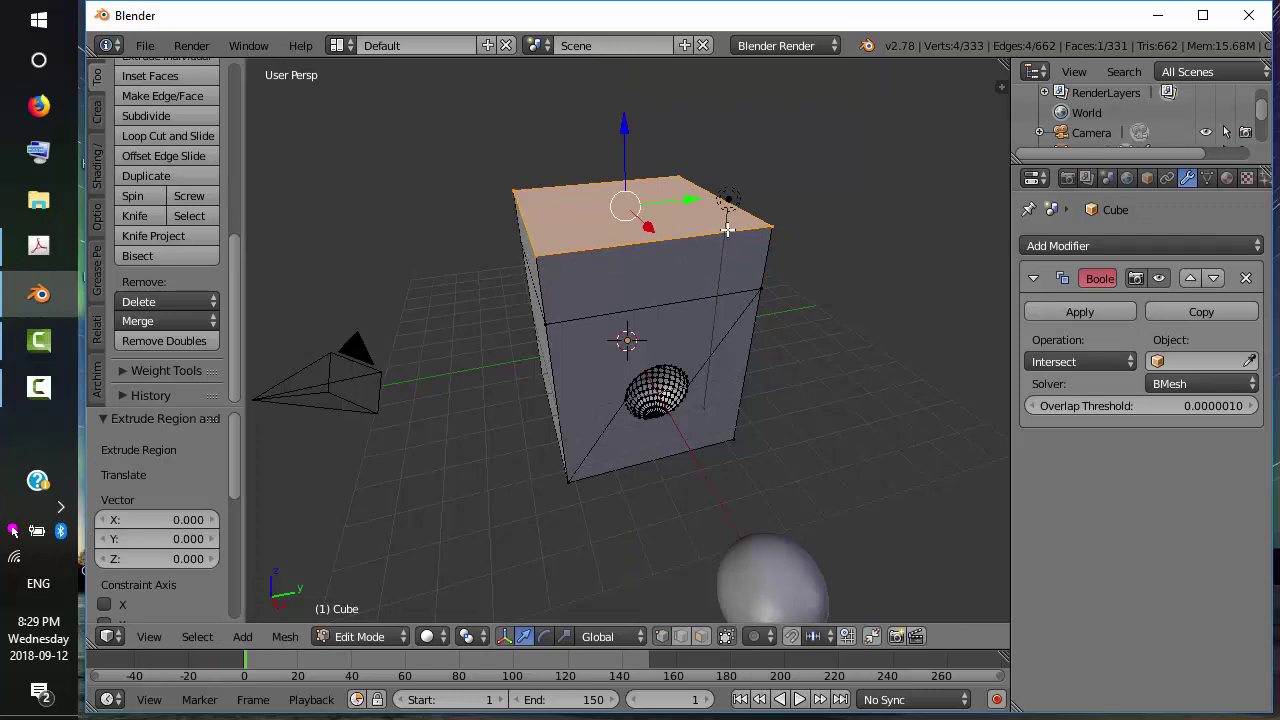
key("a")
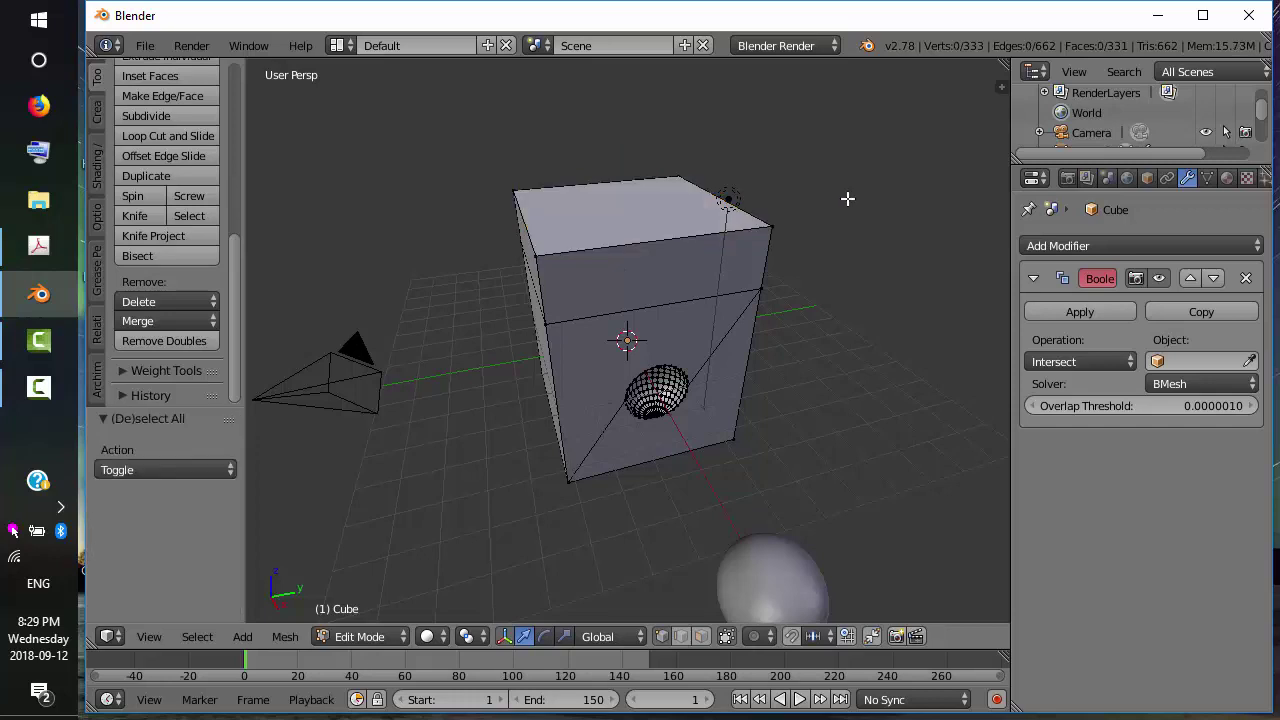
key("a")
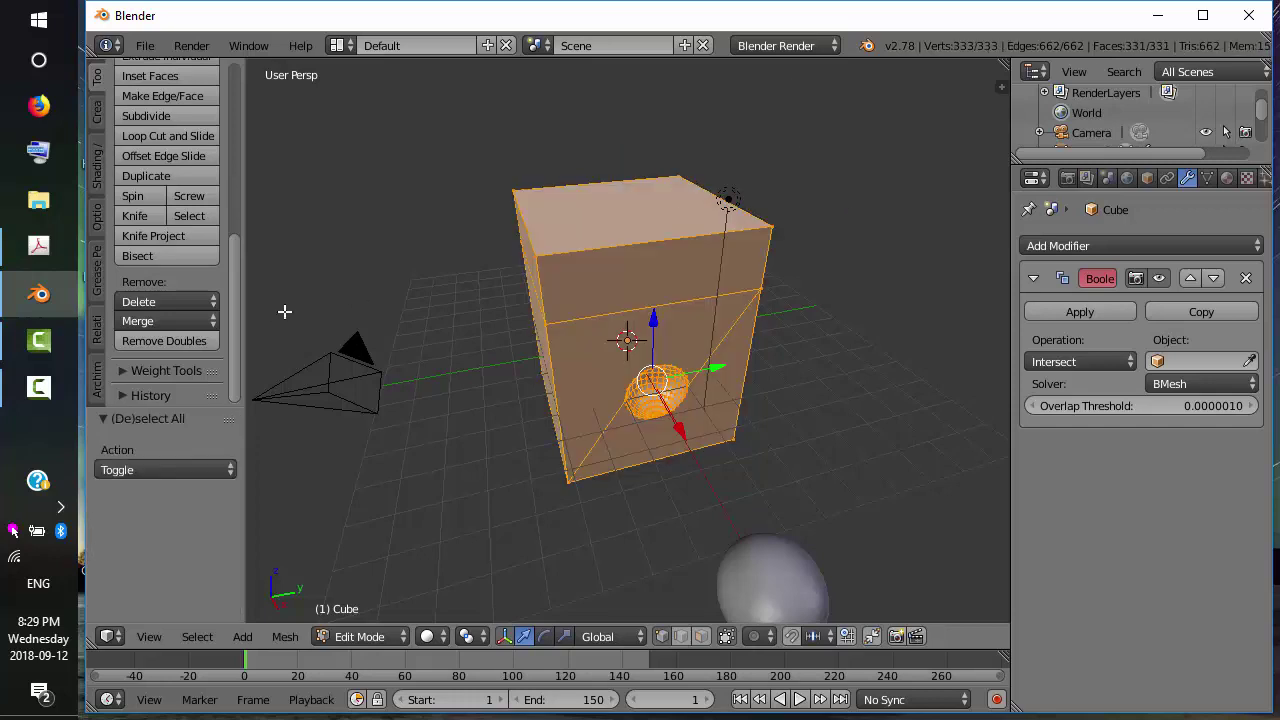
left_click(185, 341)
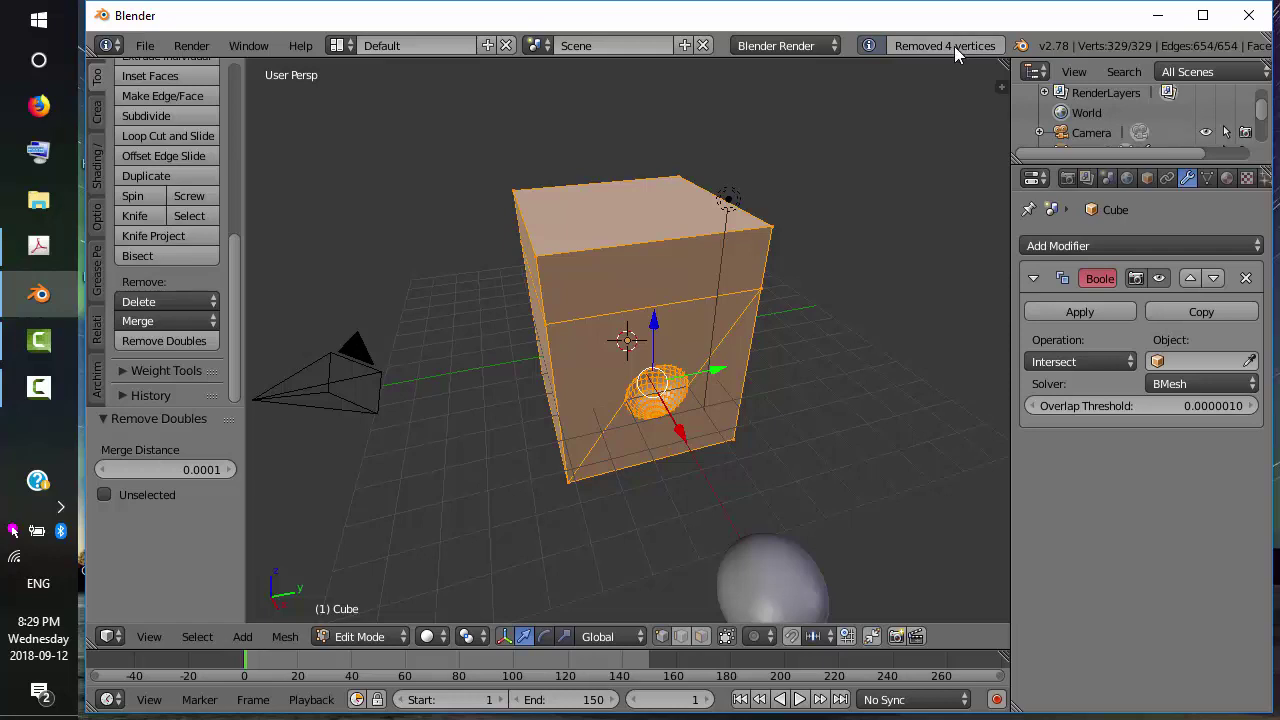
Select only the near top corner vertex of the extruded cube and show the scene through the camera.
middle_click_drag(801, 323, 925, 313)
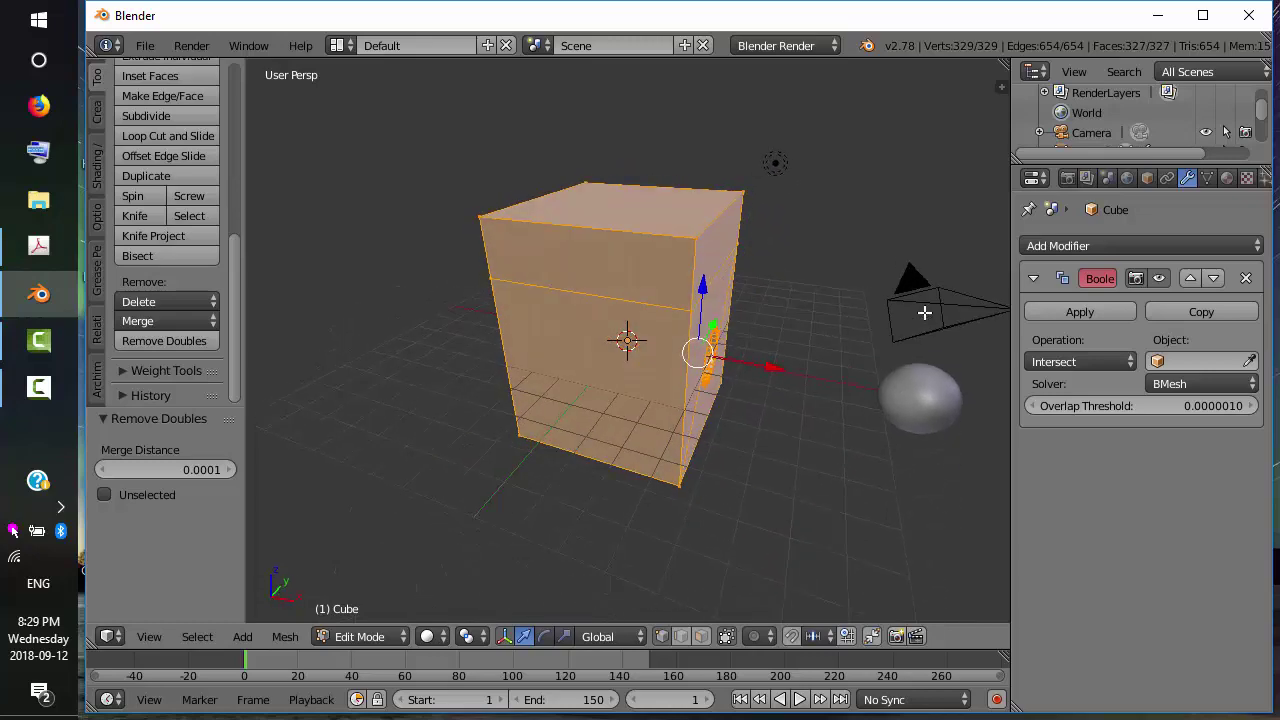
right_click(692, 239)
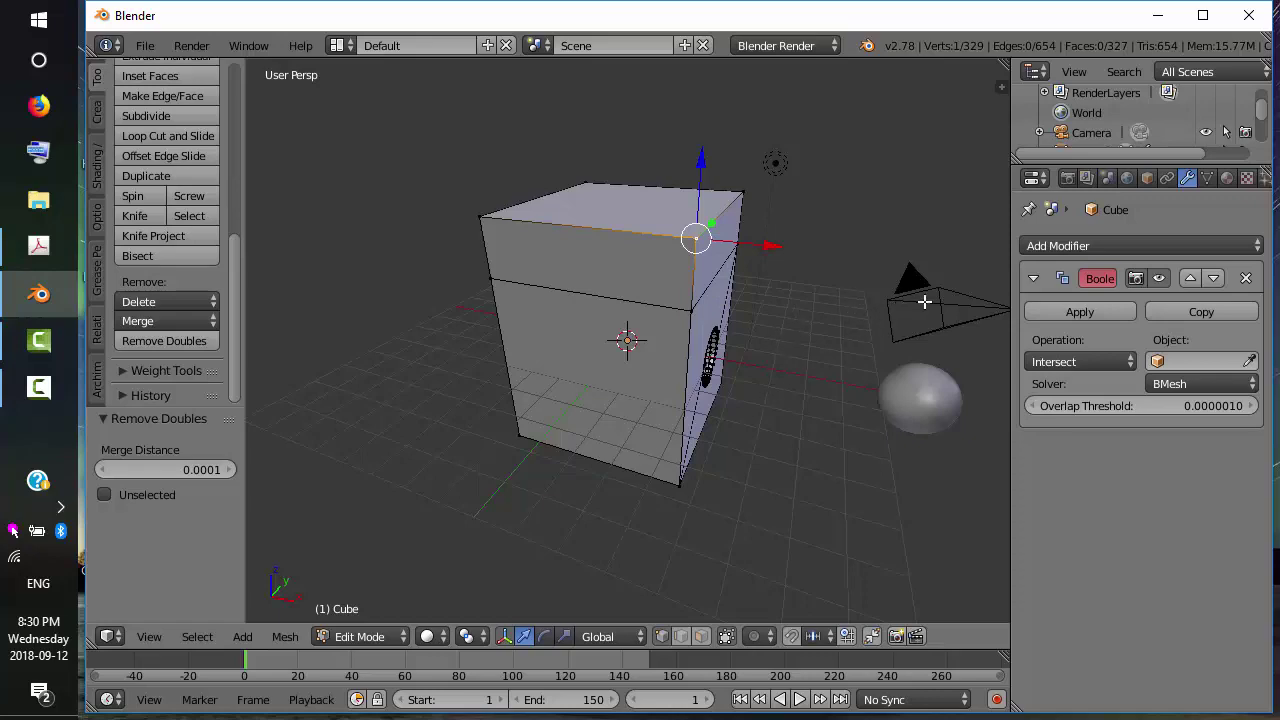
key("KP_0")
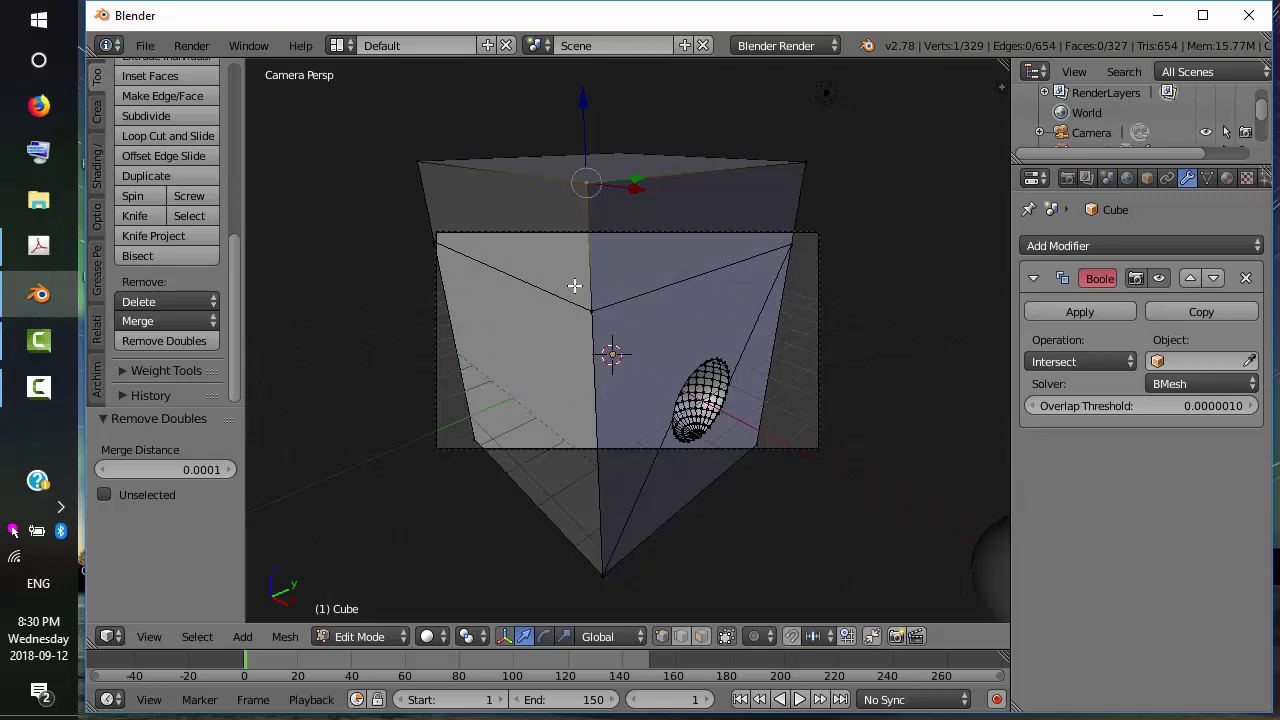
Leave Edit Mode and move the camera about 6.14 units along X and -3.83 units along Y, checking the result through the camera.
key("KP_7")
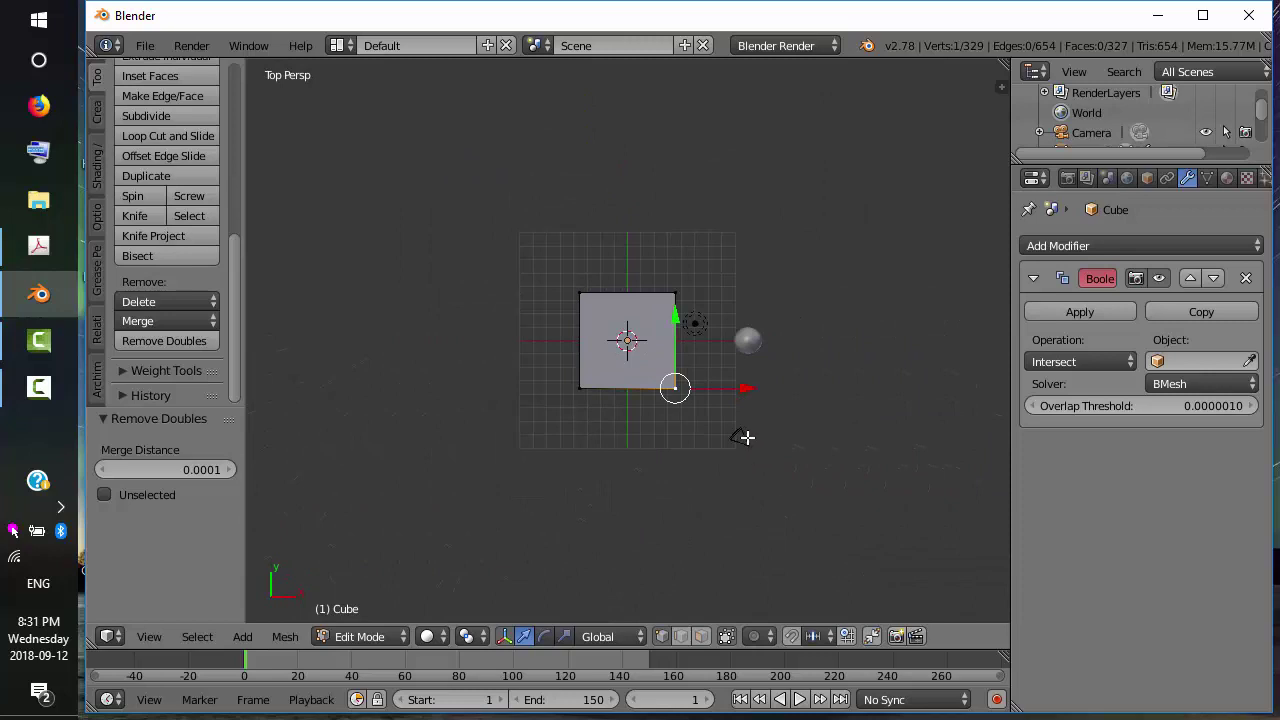
key("Tab")
right_click(750, 452)
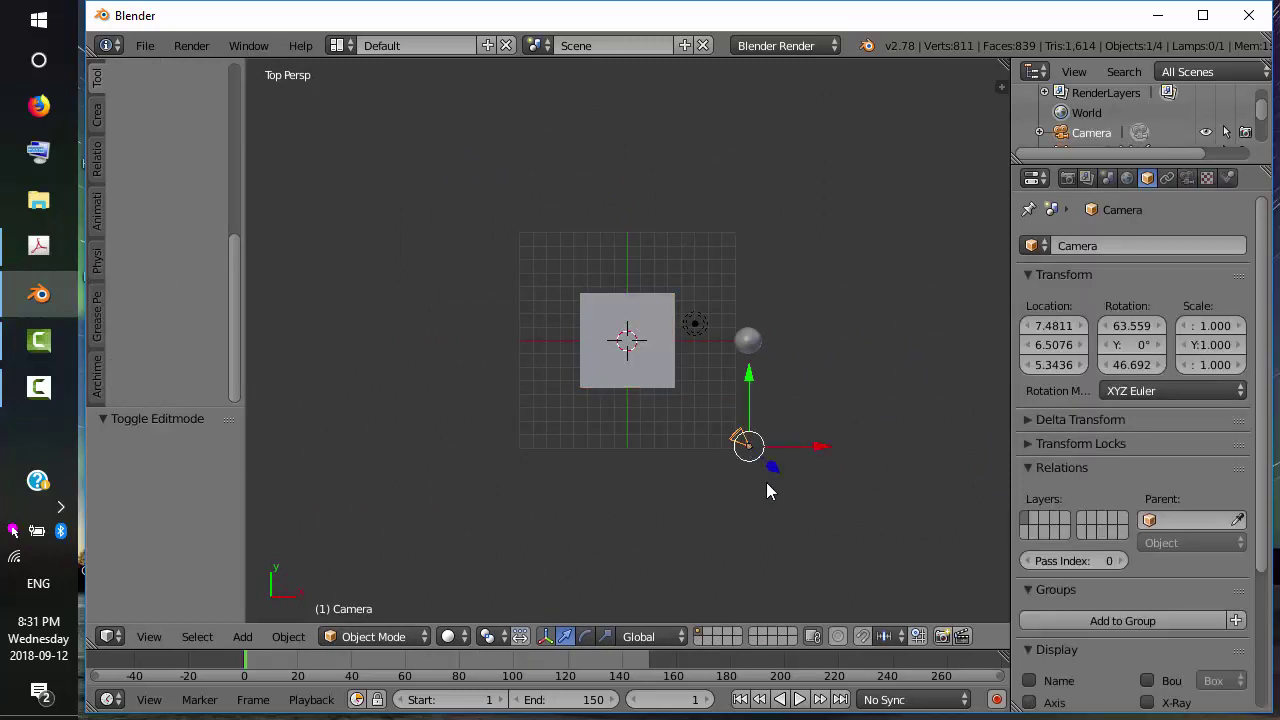
key("g")
key("x")
left_click(913, 462)
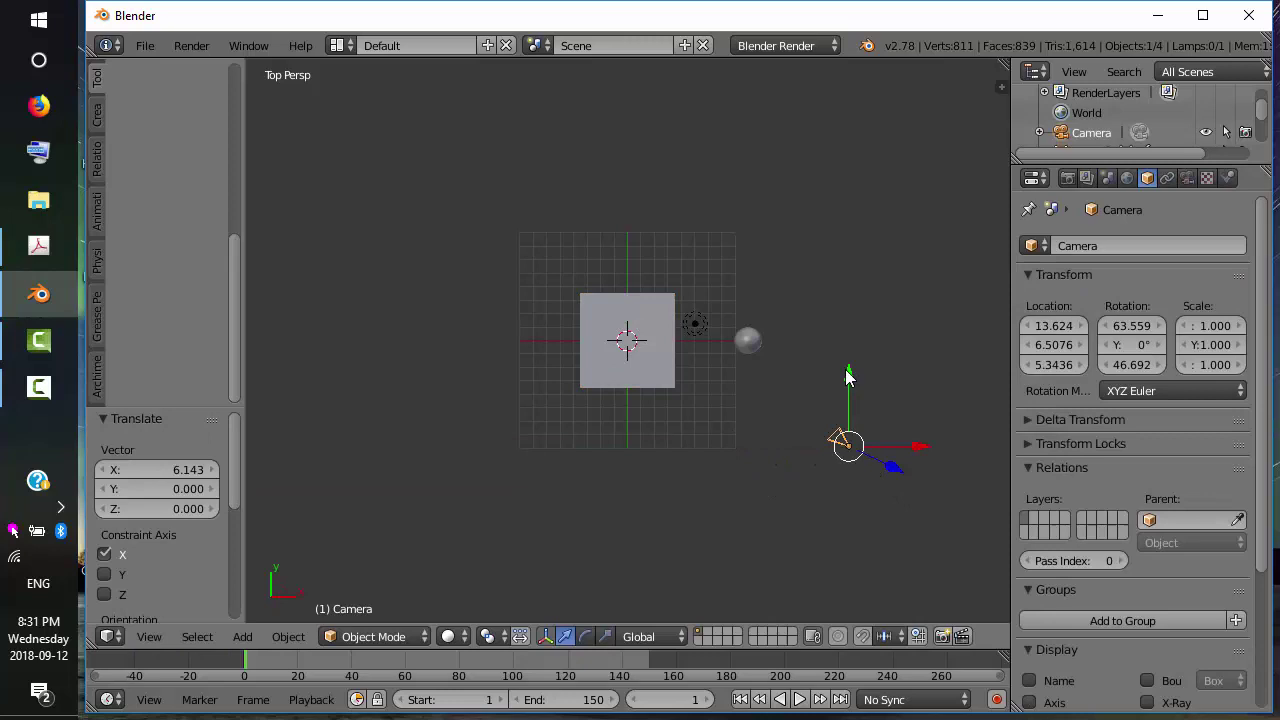
left_click_drag(848, 378, 832, 452)
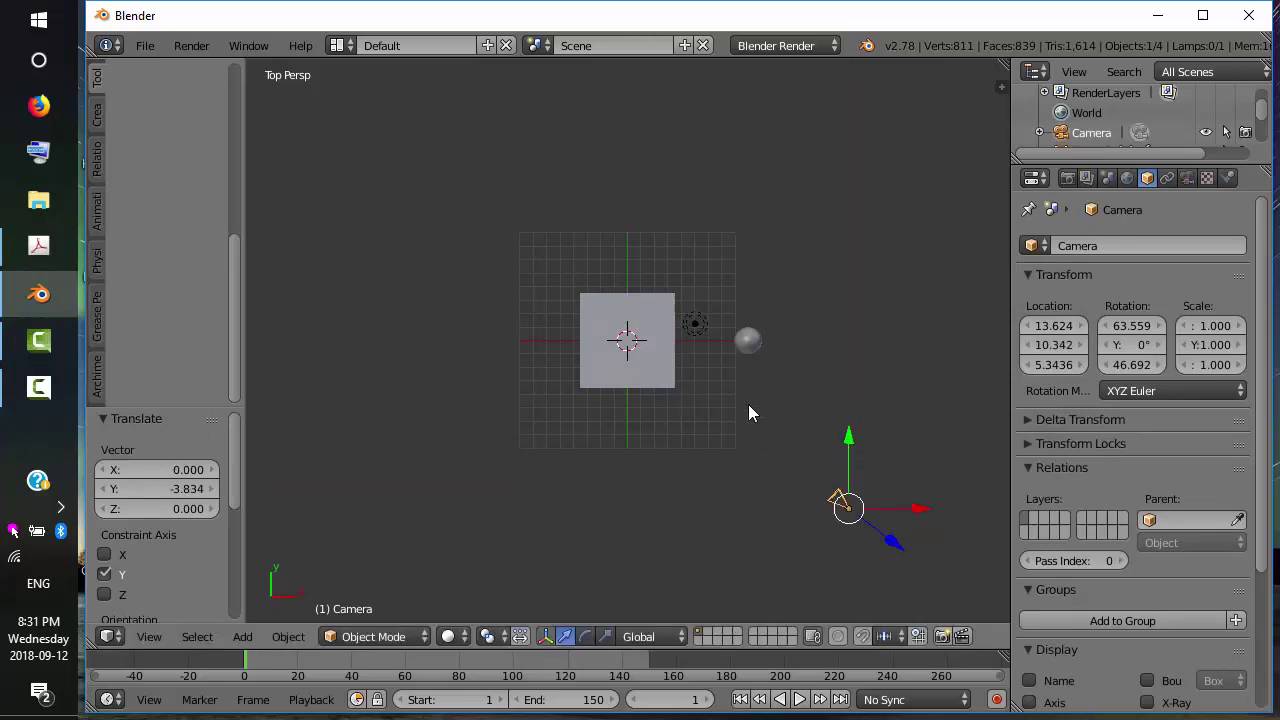
key("KP_0")
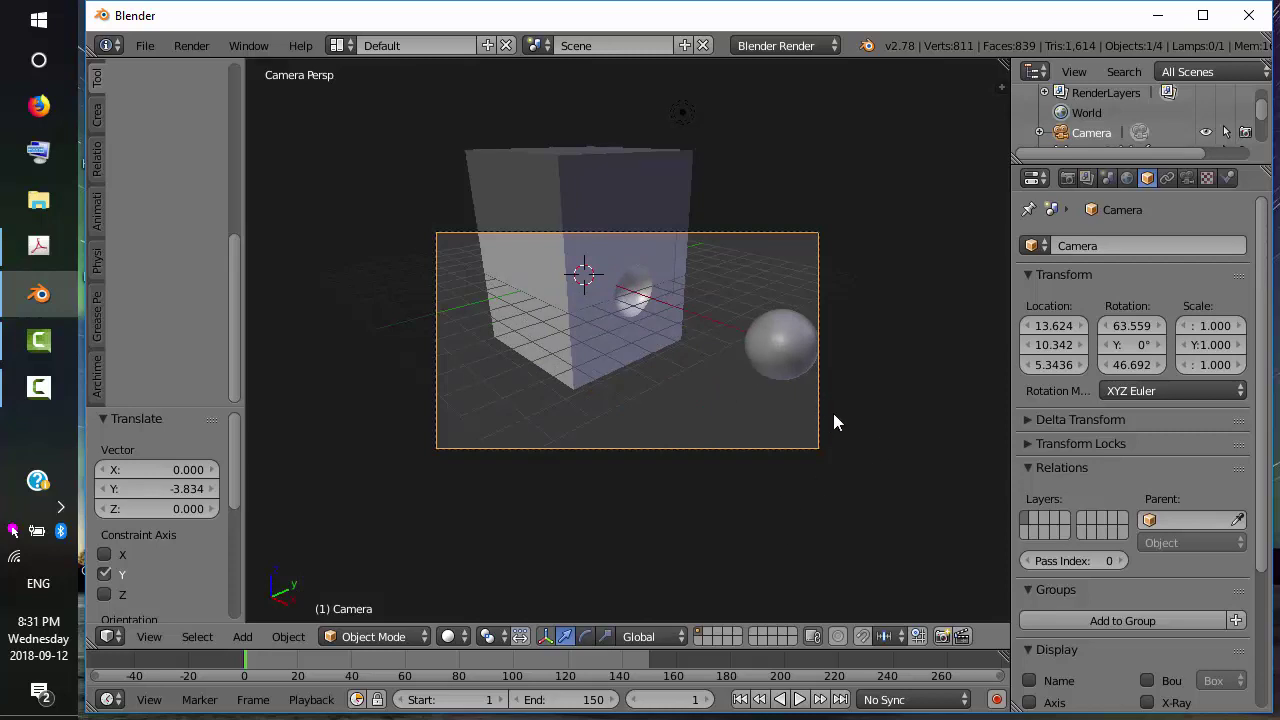
Rotate the camera about 14.9° in front view and check the framing through the camera.
key("KP_7")
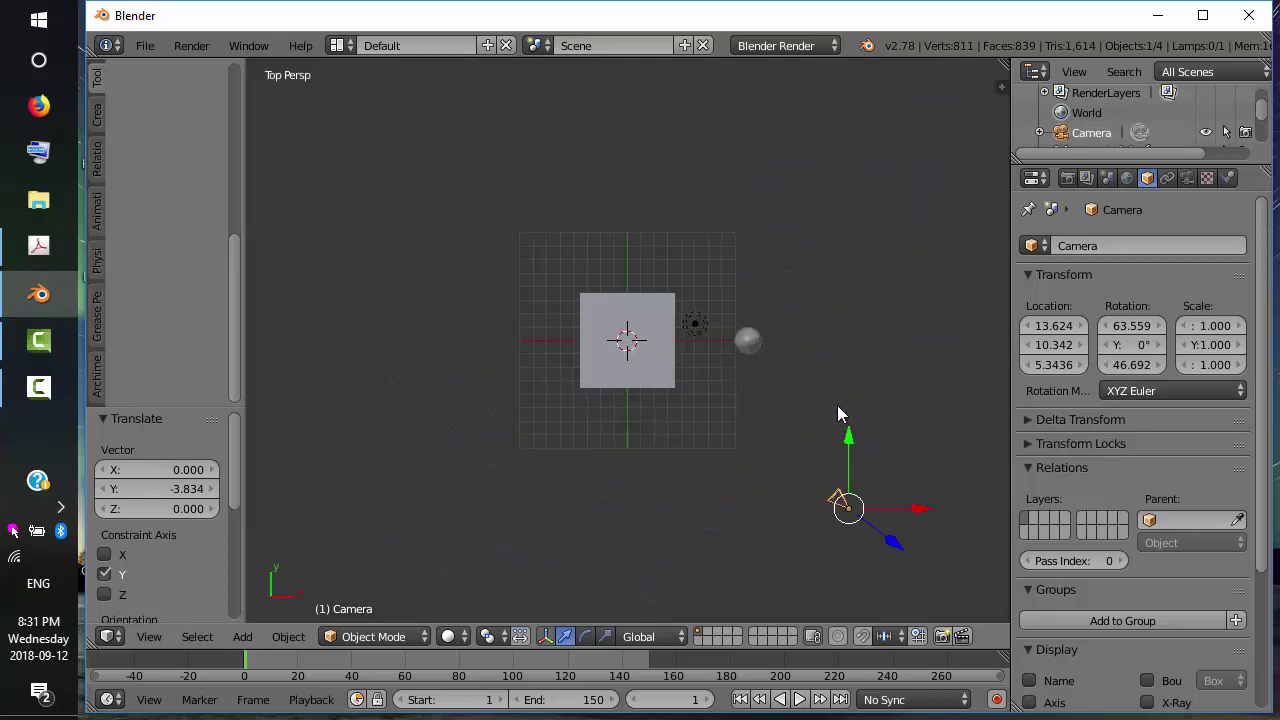
key("KP_1")
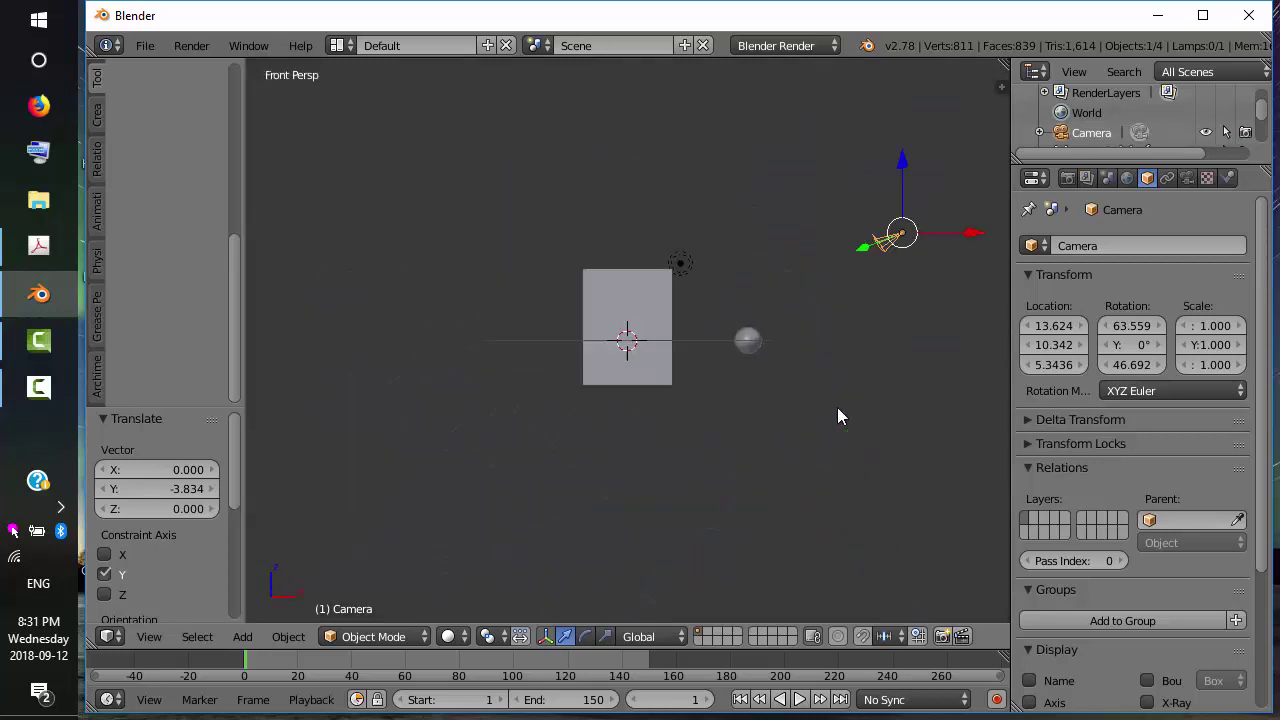
key("r")
left_click(865, 269)
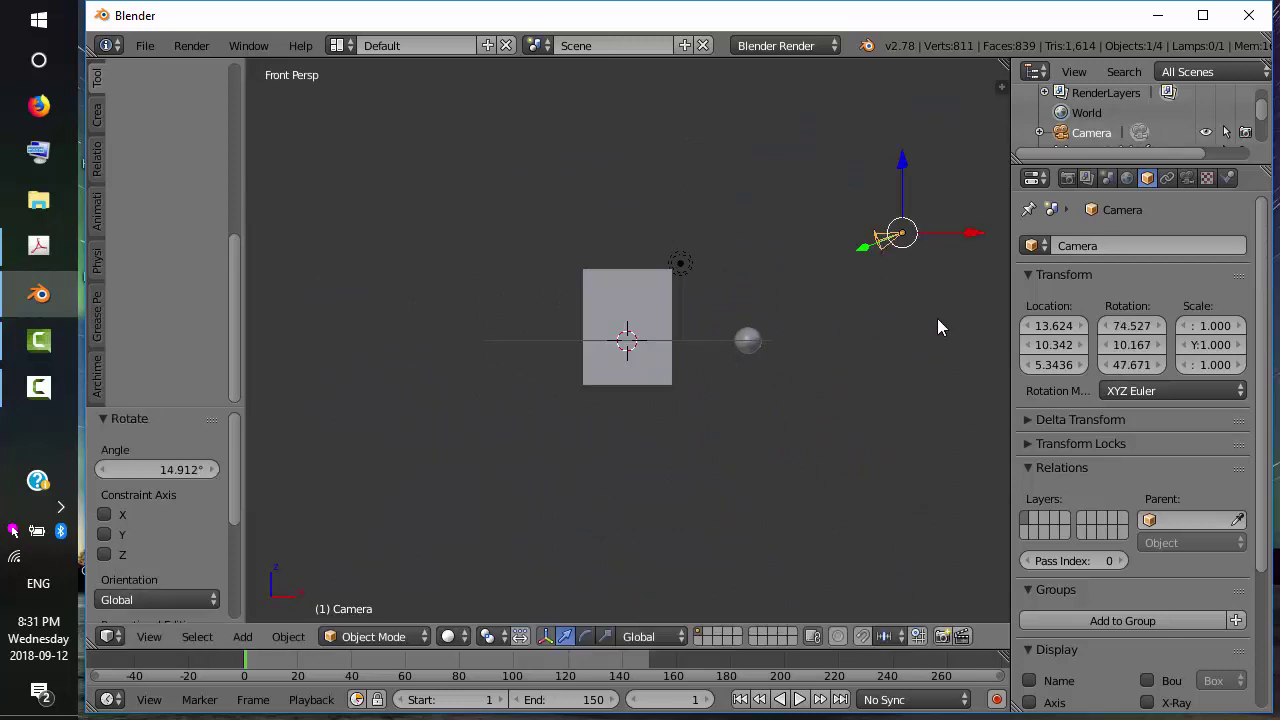
key("KP_0")
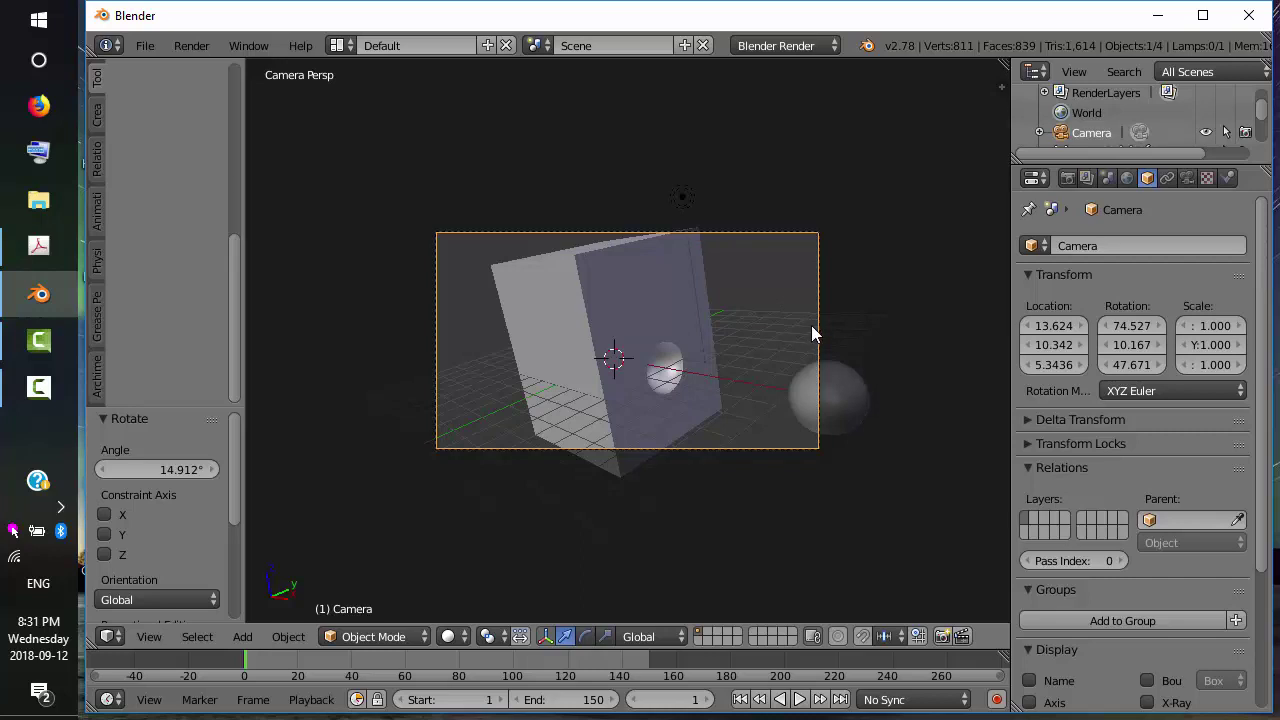
Deselect everything and add a Plain Axes empty at the 3D cursor in the centre of the cube.
key("KP_7")
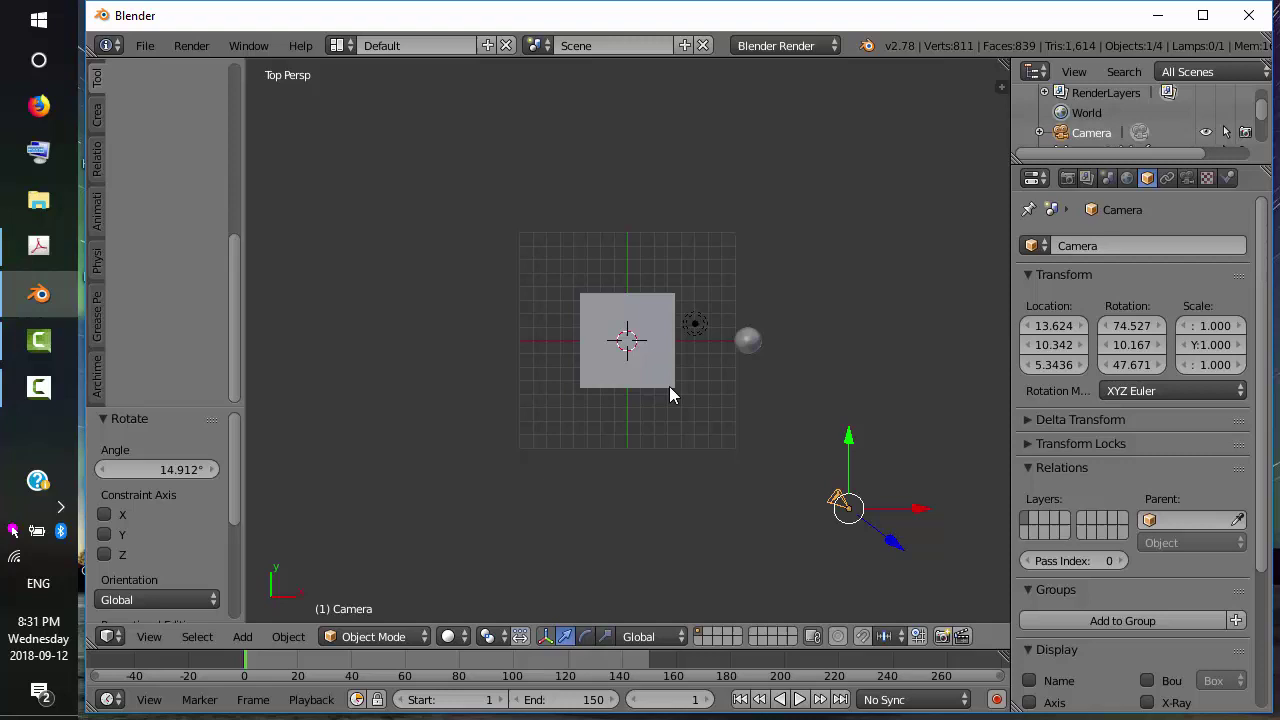
key("a")
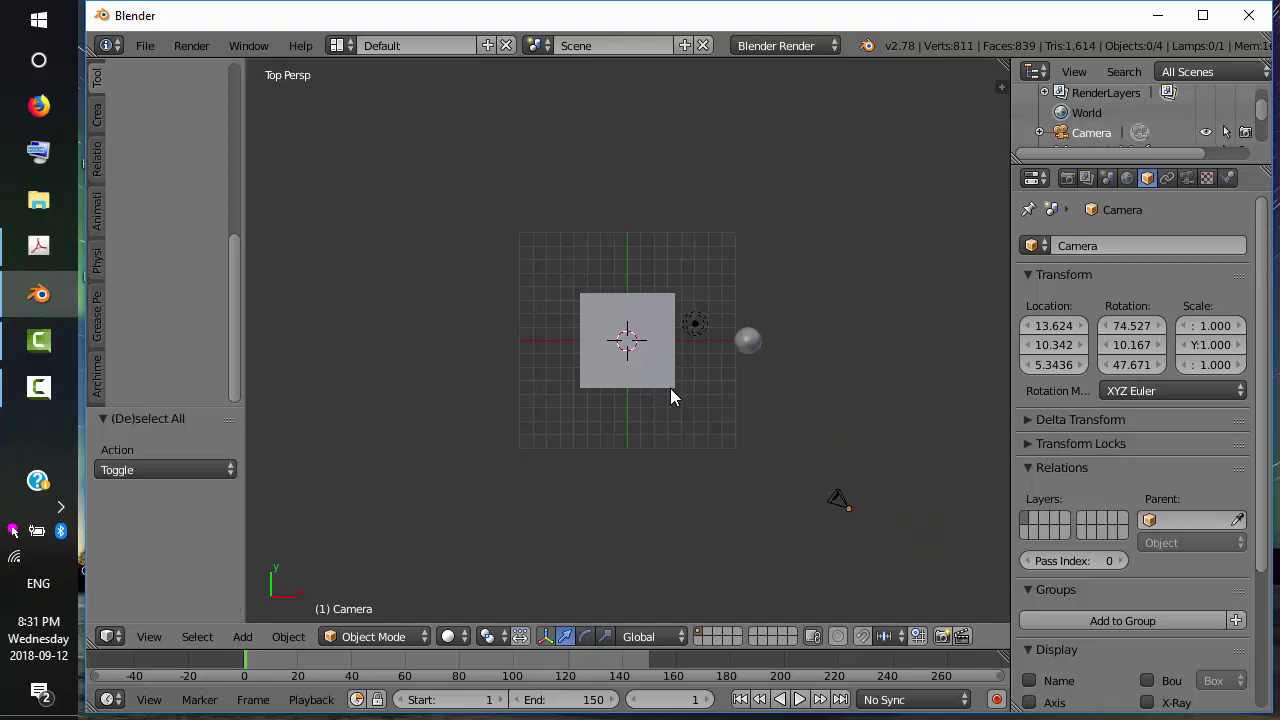
key("shift+a")
mouse_move(671, 390)
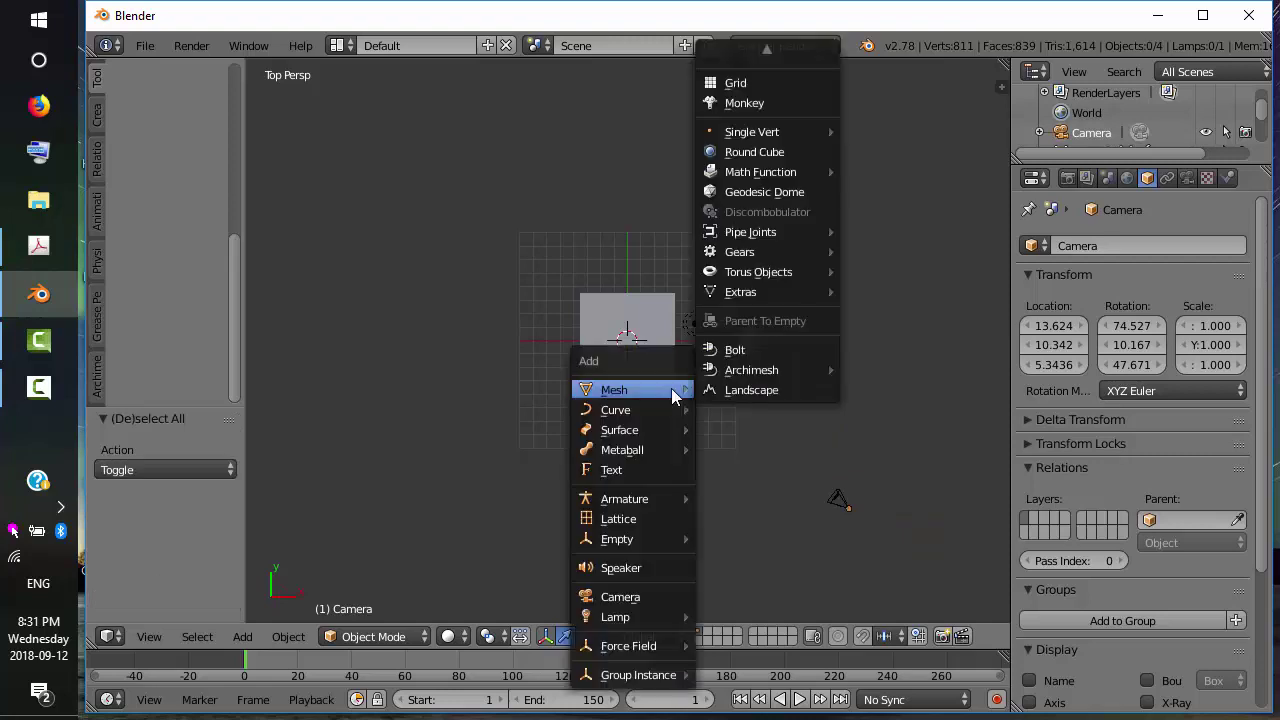
mouse_move(658, 538)
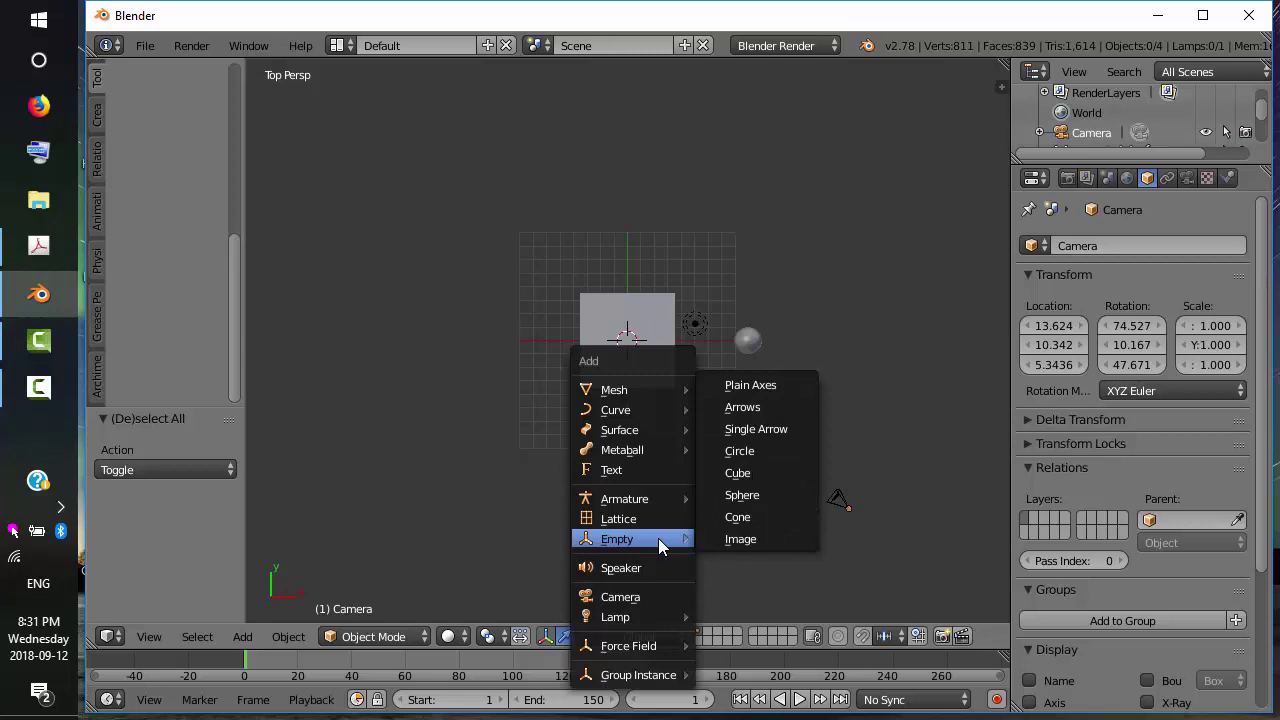
left_click(765, 386)
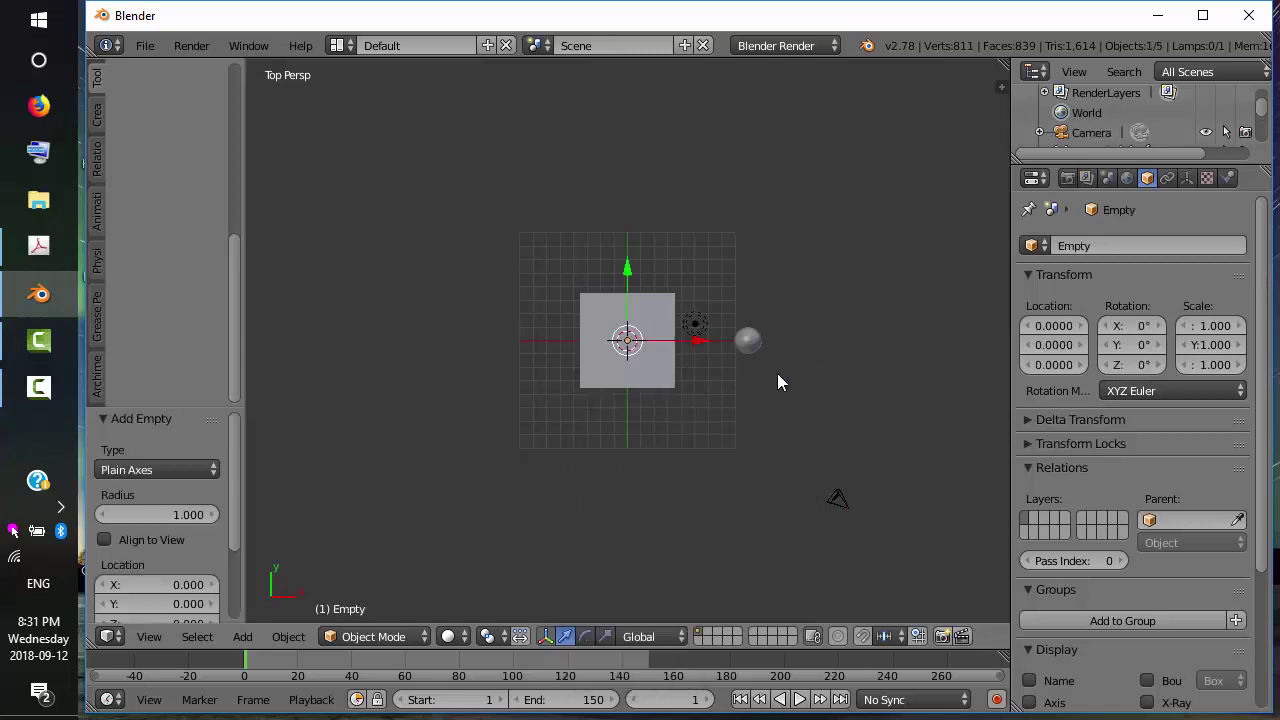
In wireframe display, make the camera track the empty with a Track To Constraint and look through the camera.
middle_click_drag(779, 382, 721, 231)
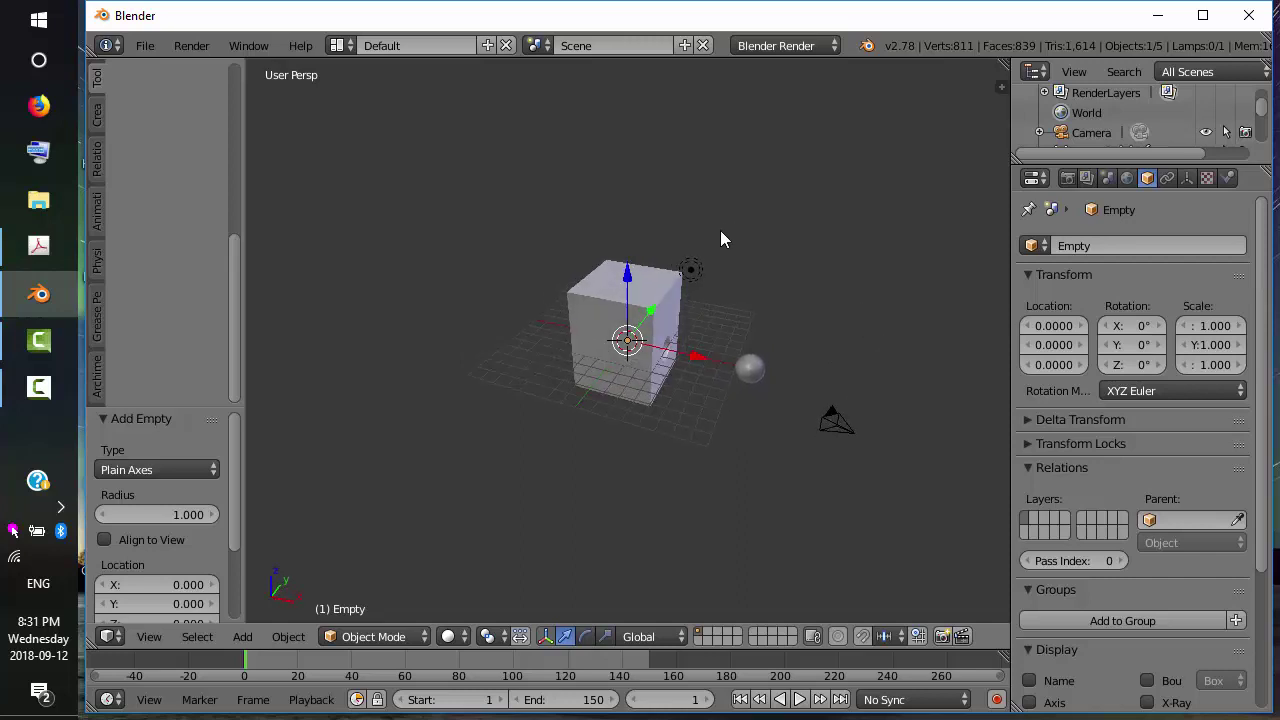
key("z")
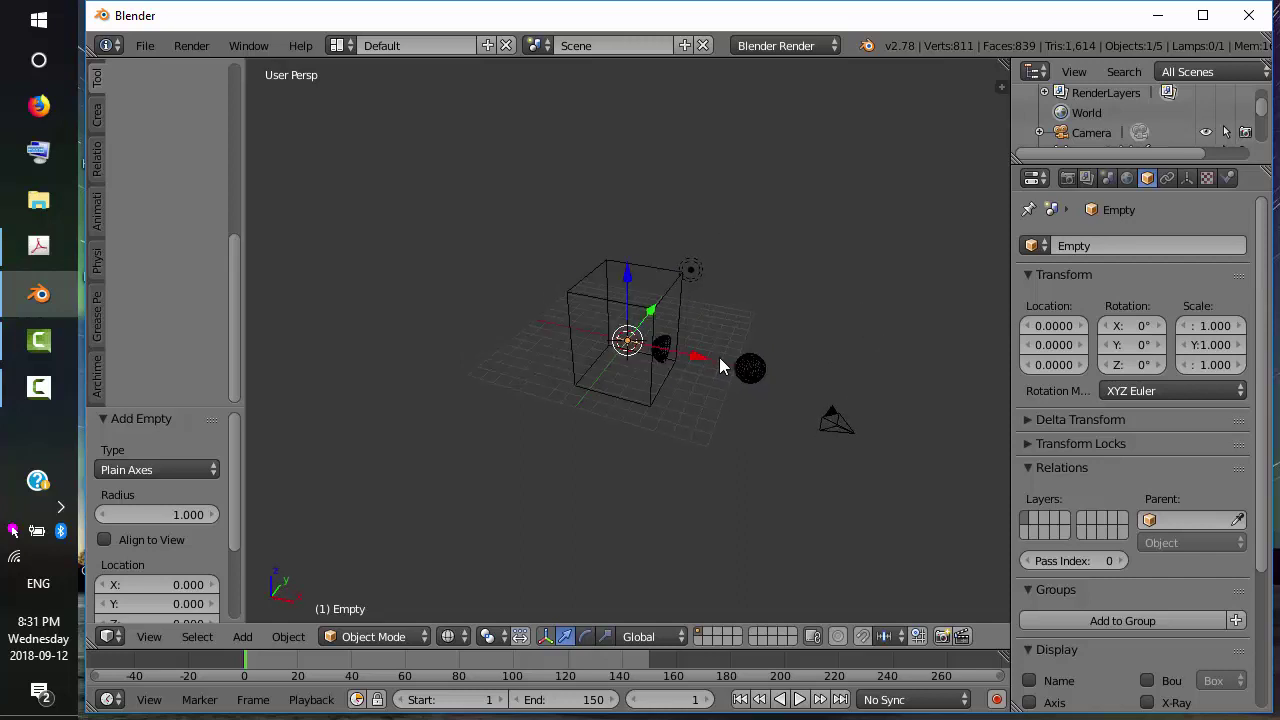
right_click(851, 432)
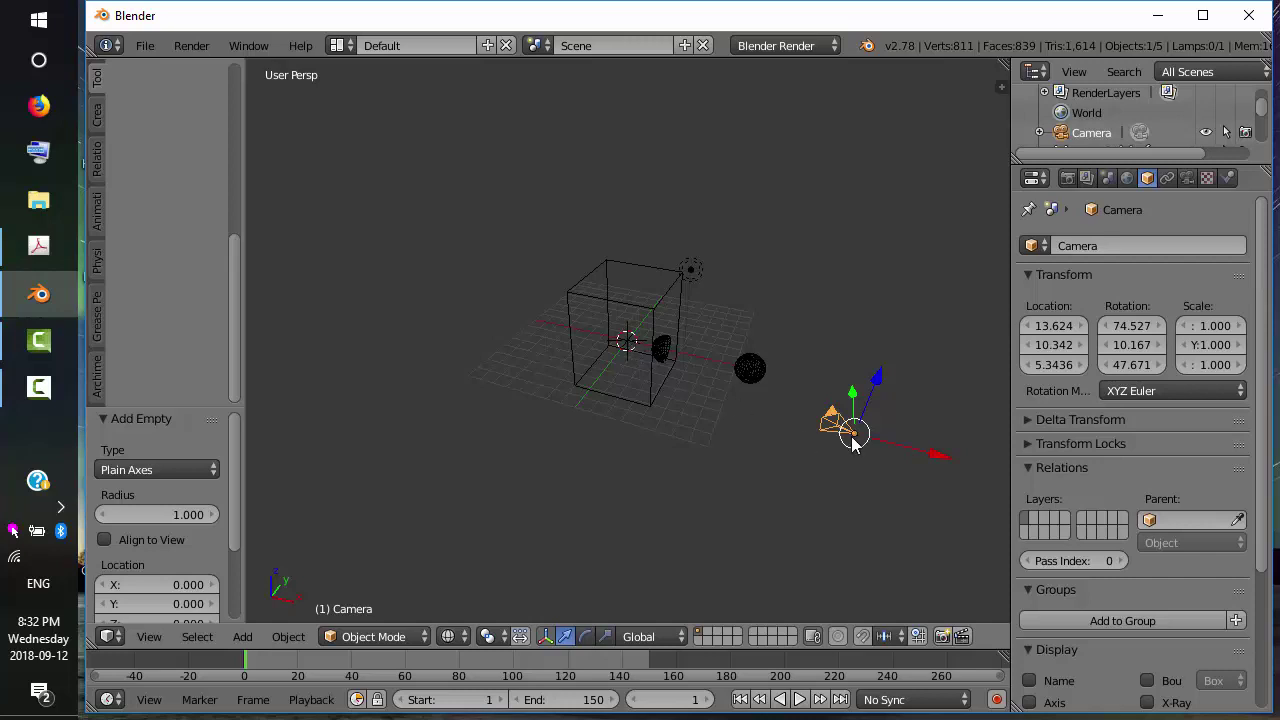
right_click(680, 287)
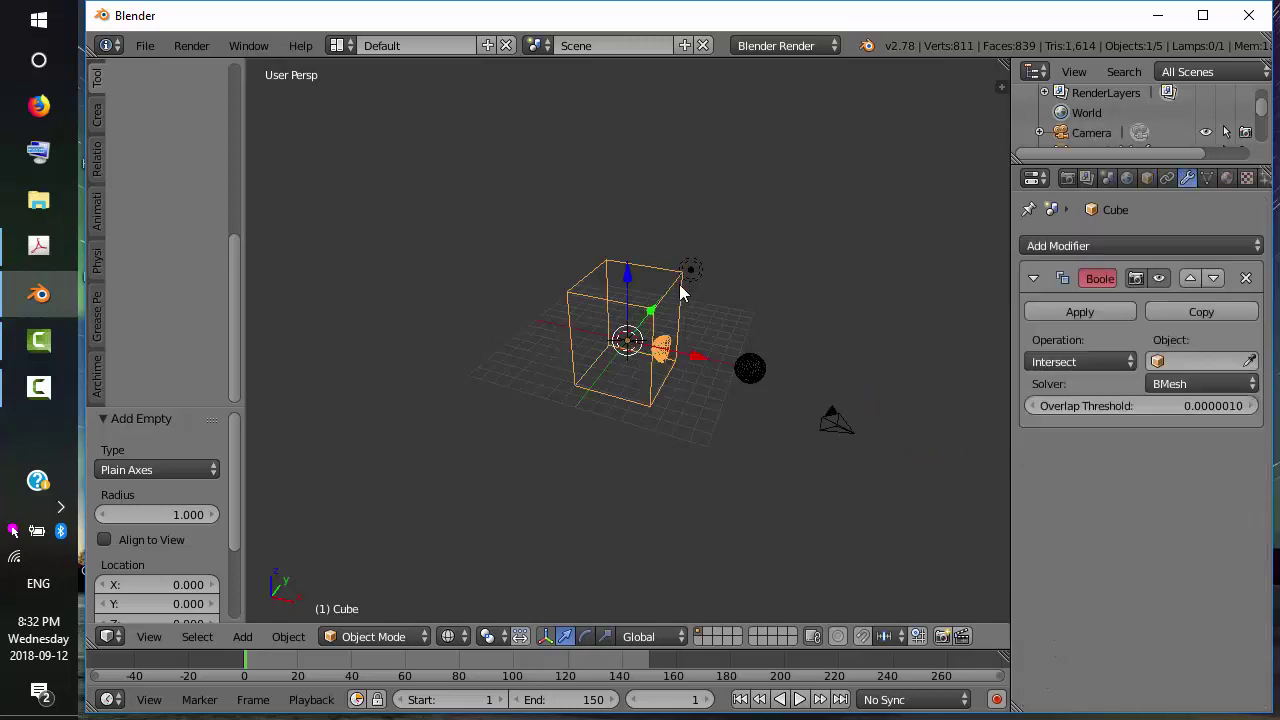
right_click(836, 424)
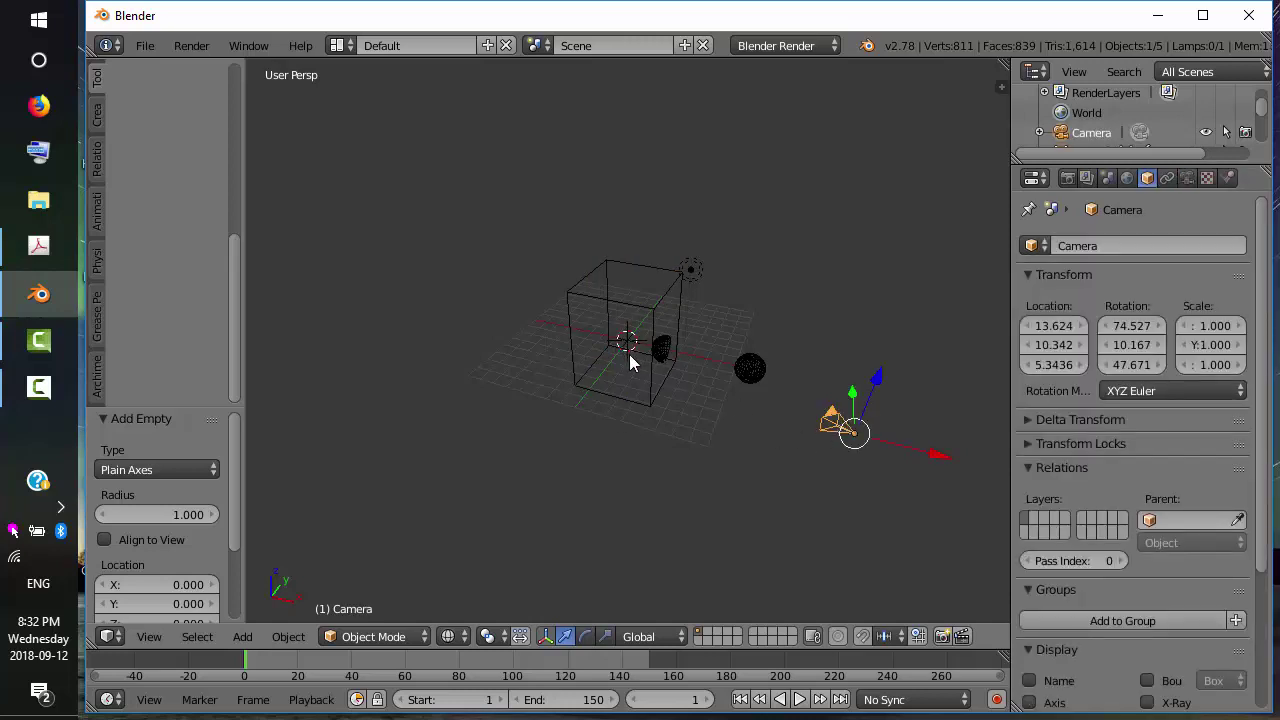
right_click(628, 345, "shift")
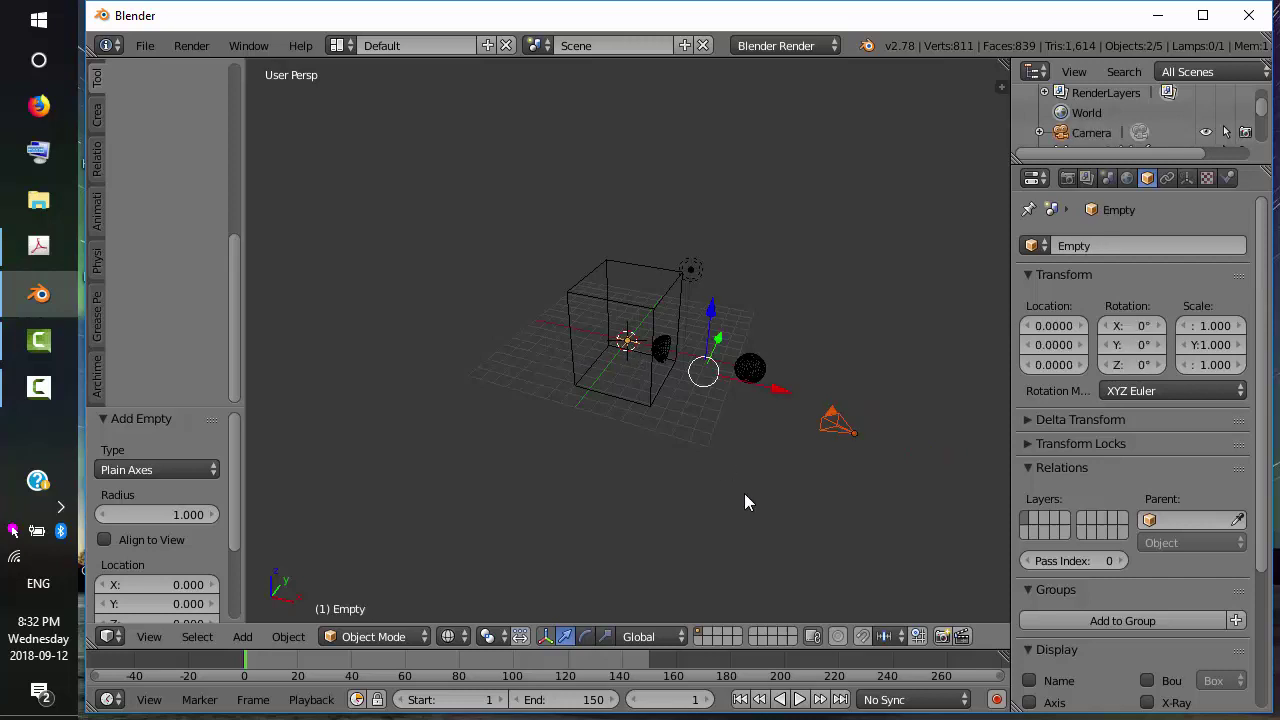
key("ctrl+t")
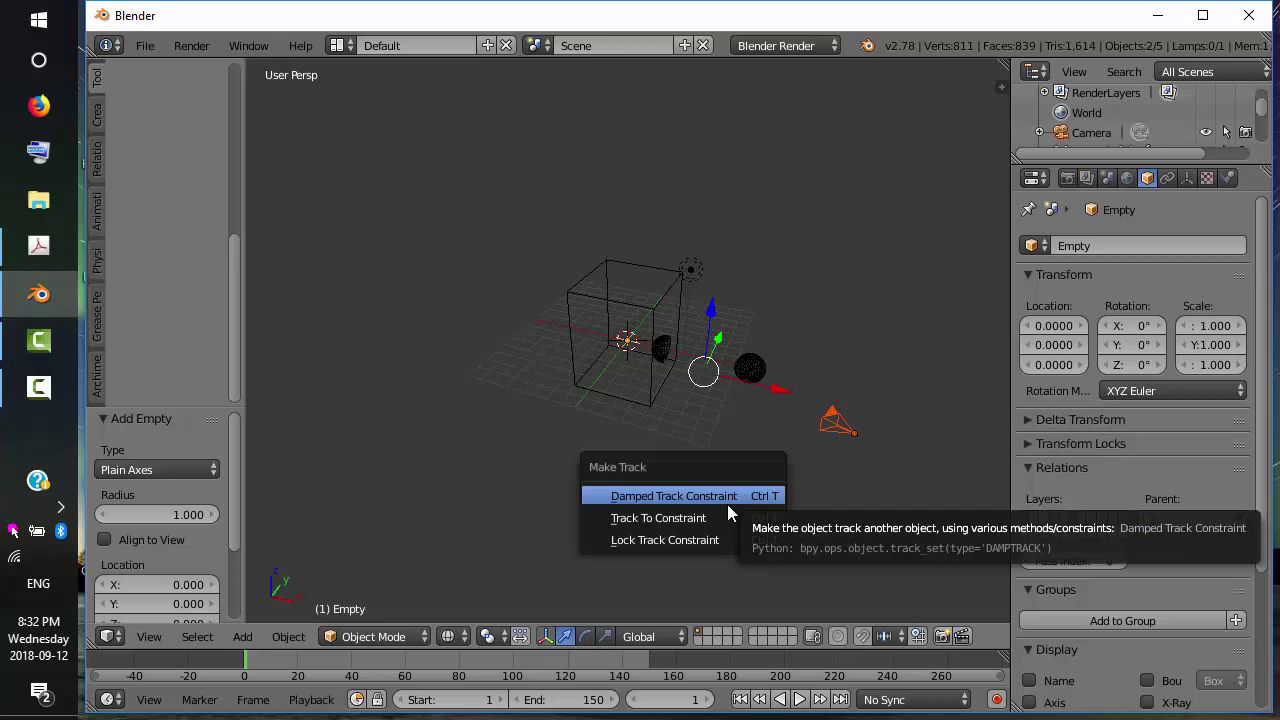
left_click(677, 520)
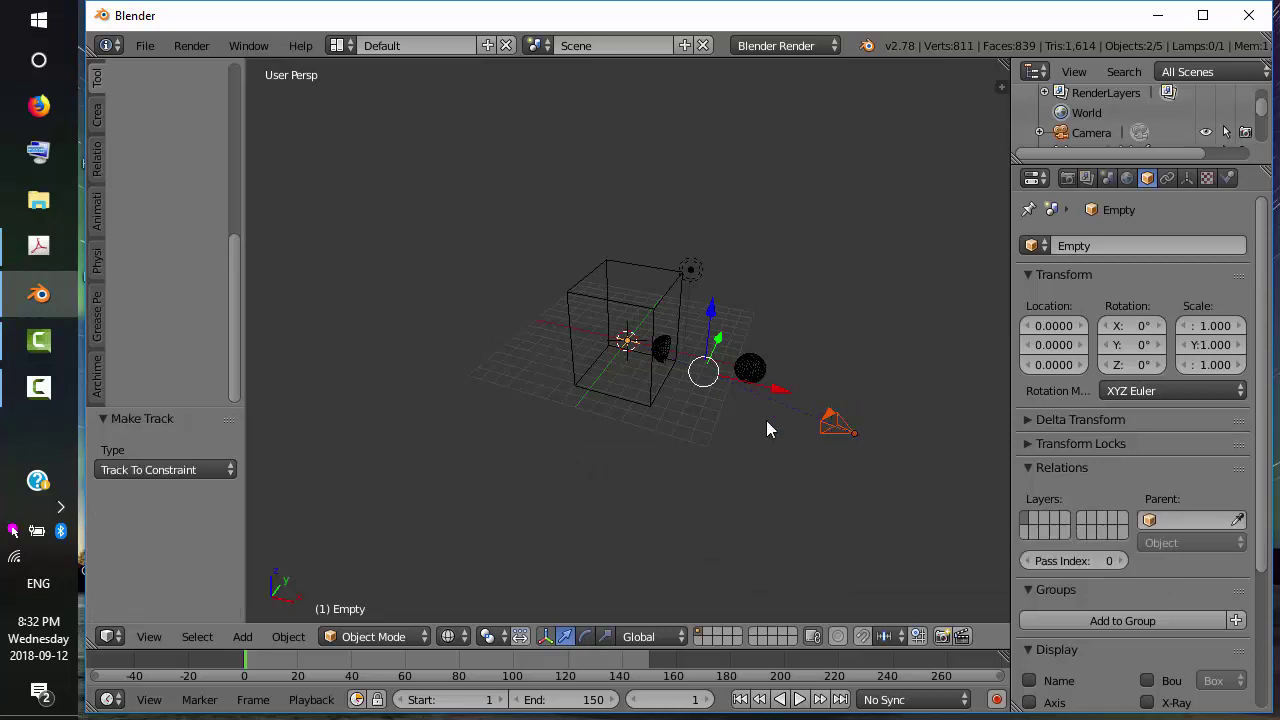
key("KP_0")
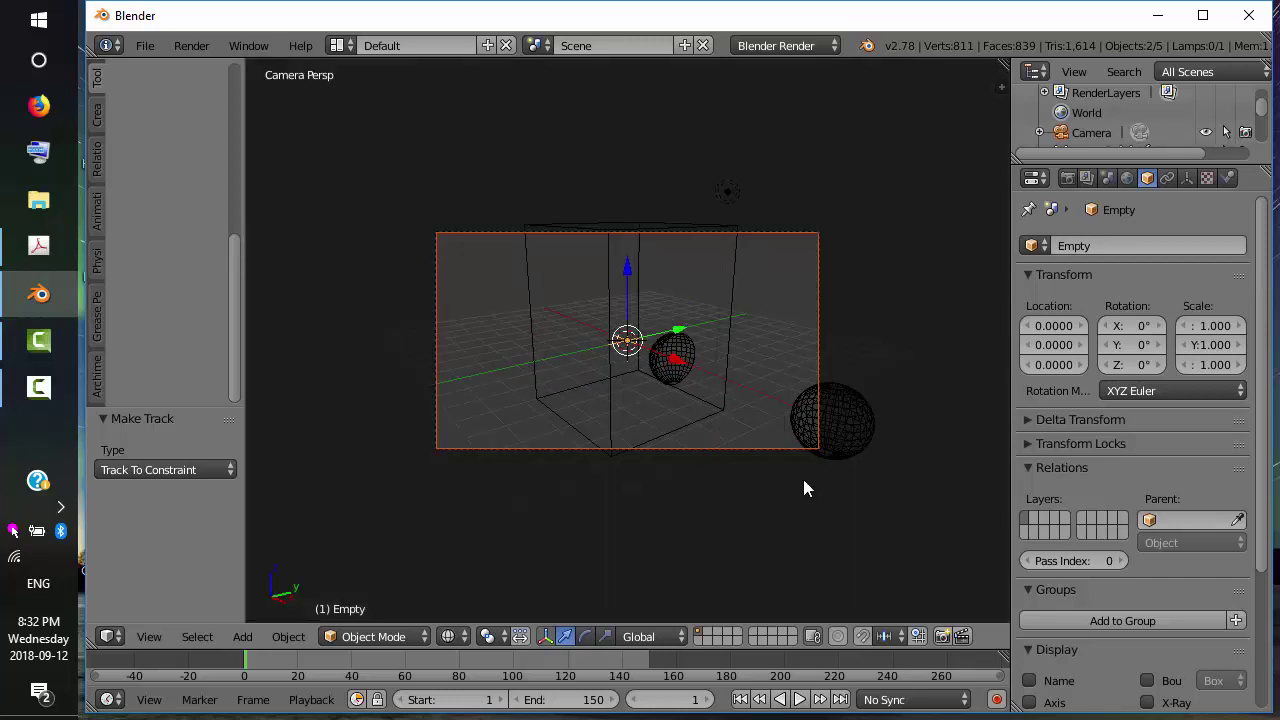
Move only the camera farther from the cube, about 1.84 units along X and -4.71 units along Y, and check its view.
key("KP_7")
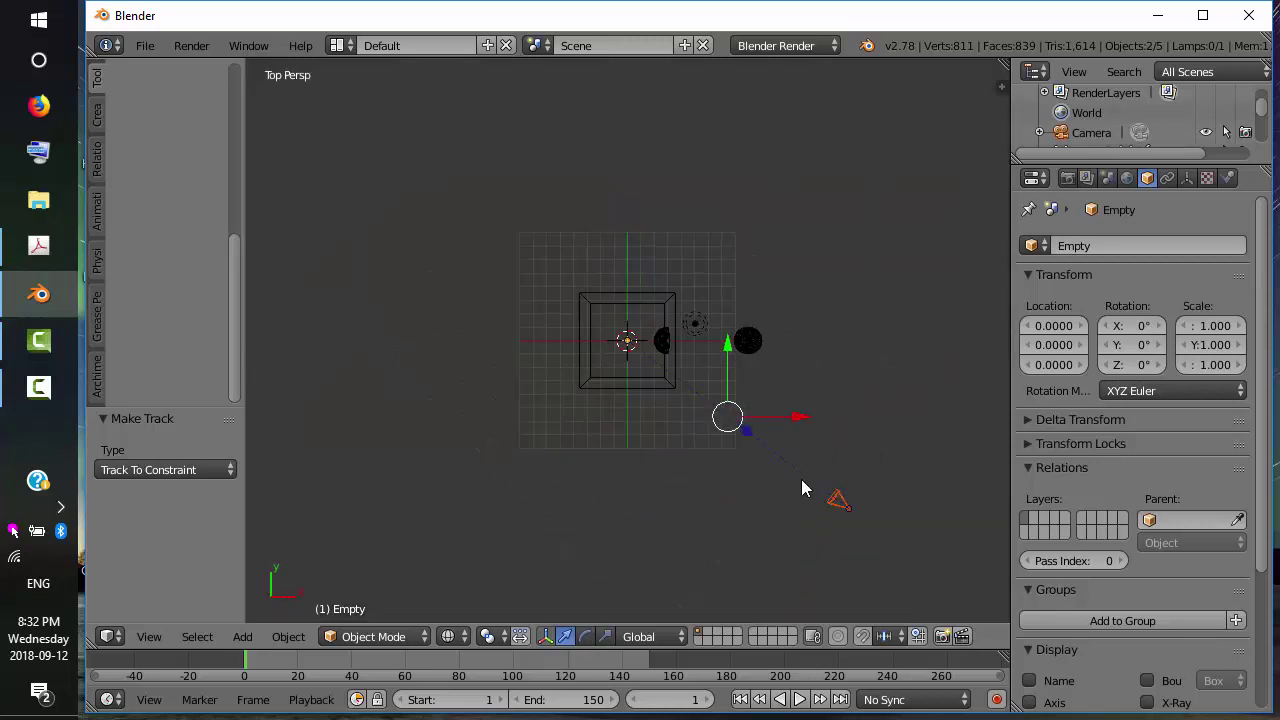
right_click(847, 509)
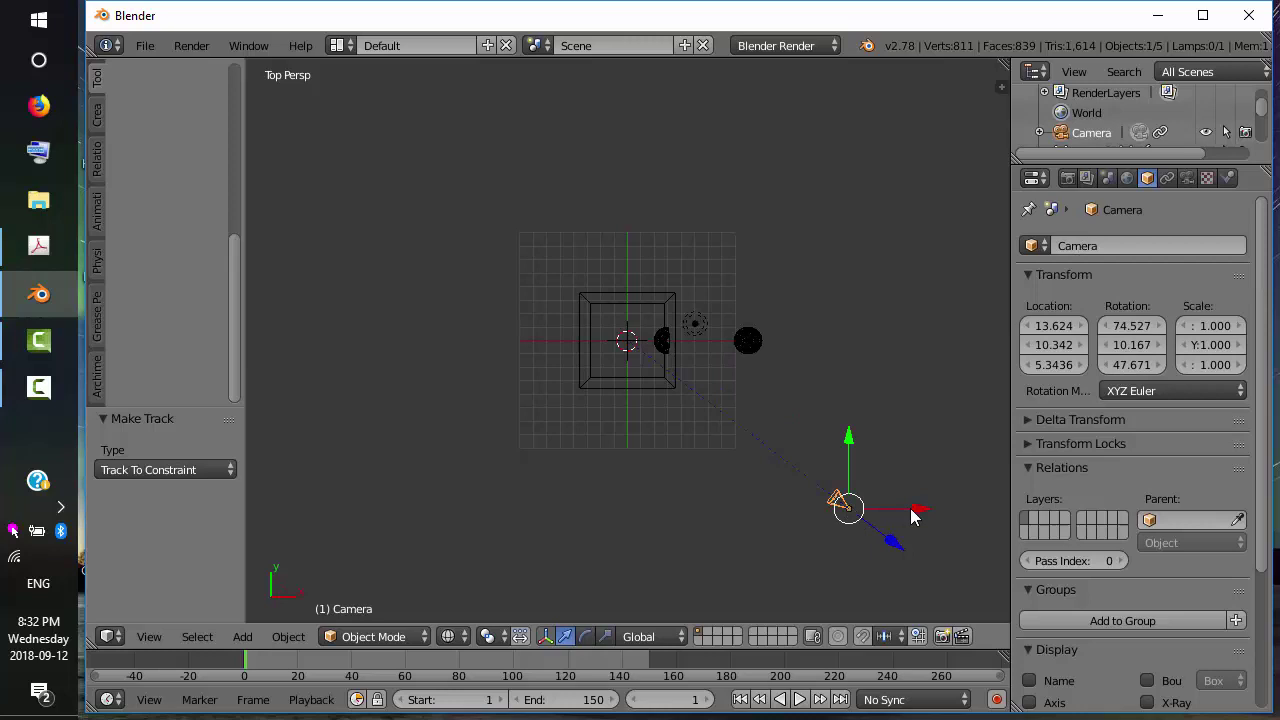
mouse_move(912, 510)
left_mouse_down()
mouse_move(946, 517)
mouse_move(924, 513)
left_mouse_up()
left_click_drag(880, 440, 880, 517)
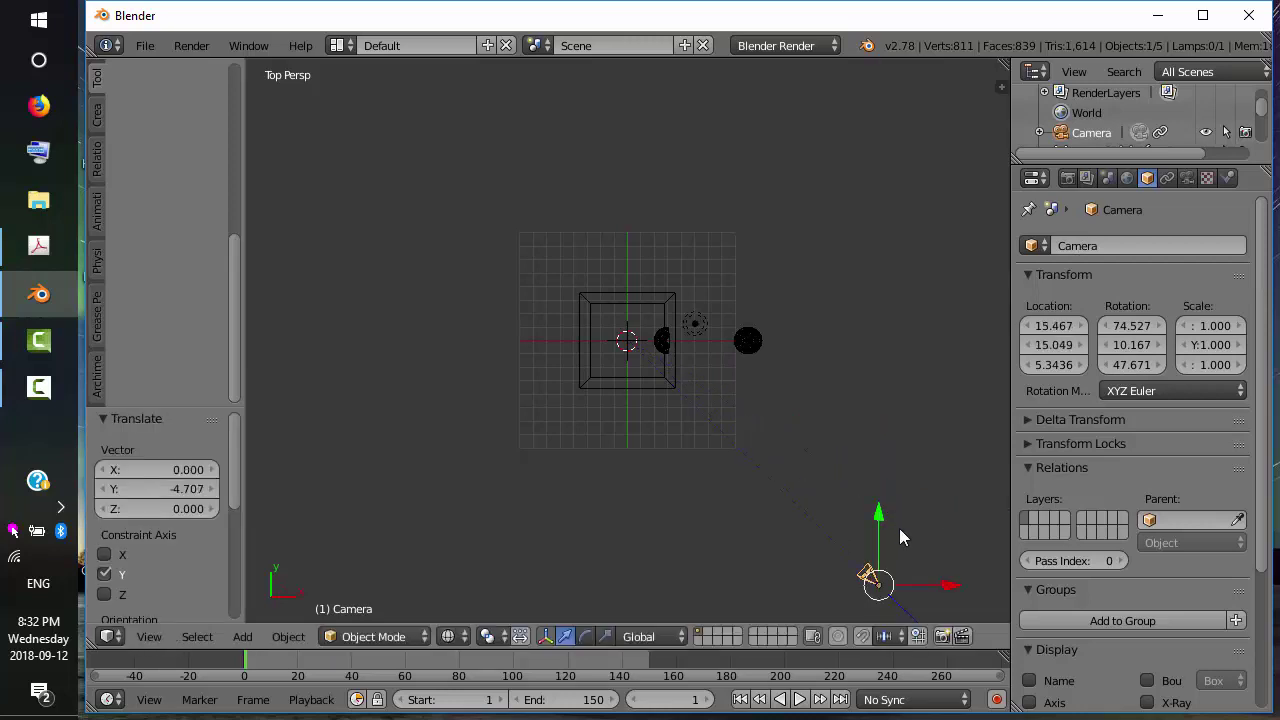
key("KP_0")
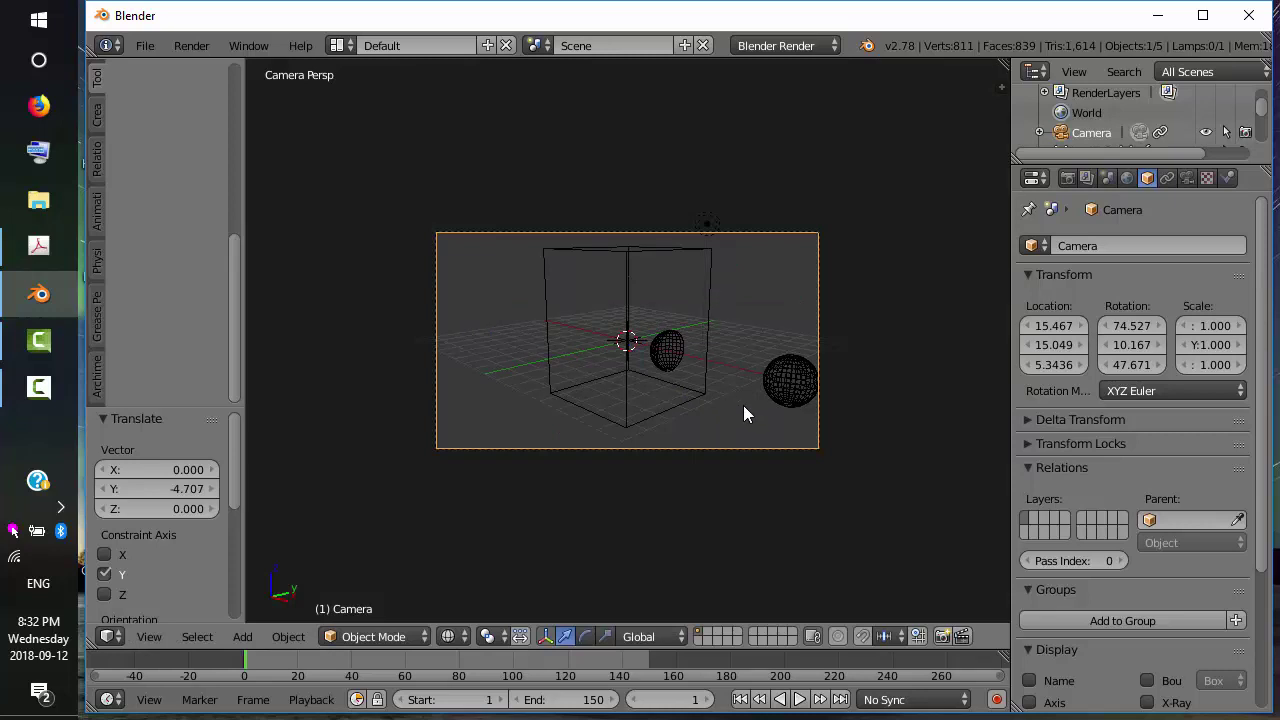
Raise the camera about 5.32 units along Z in front view and check the scene through the camera.
key("KP_1")
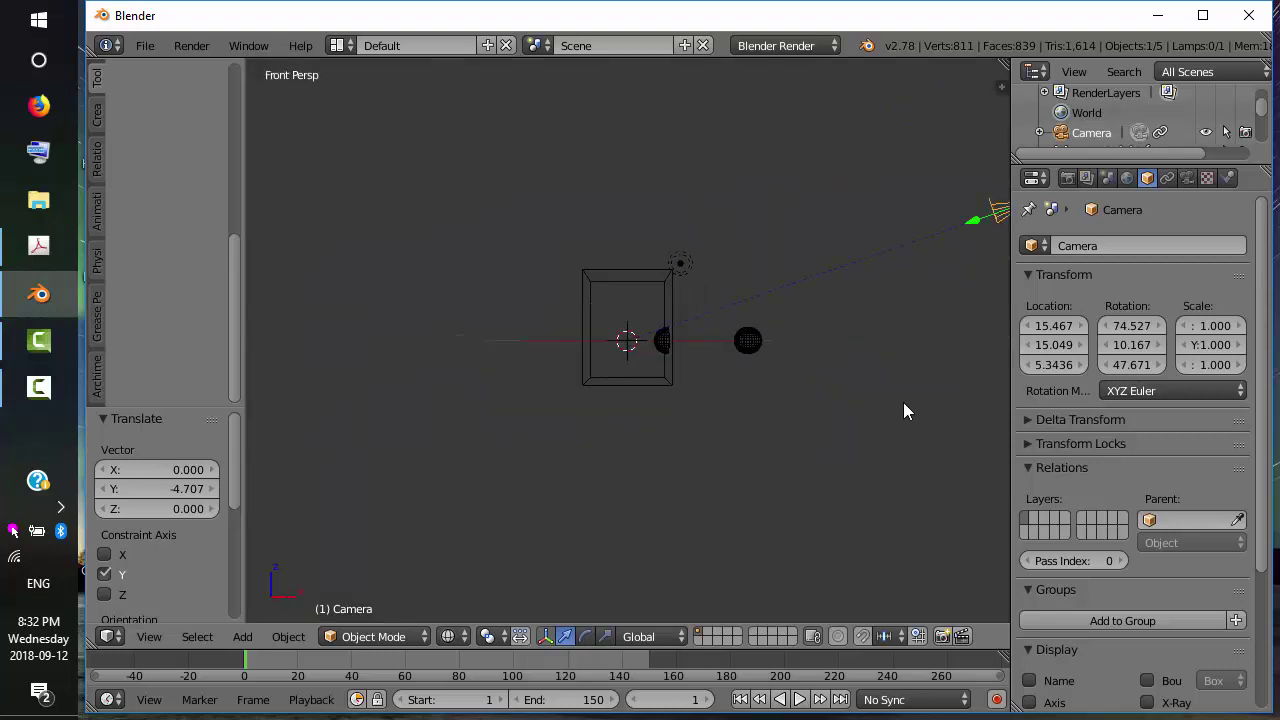
middle_click_drag(903, 411, 800, 384, "shift")
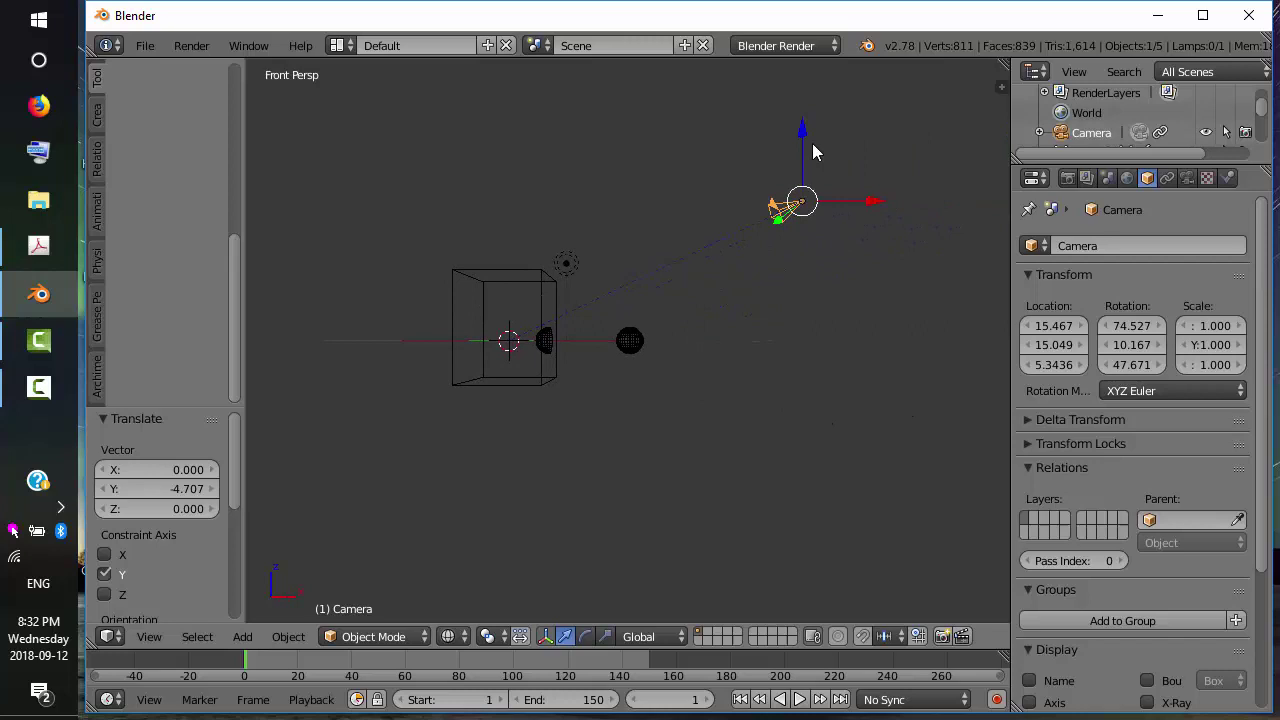
left_click_drag(806, 129, 795, 553)
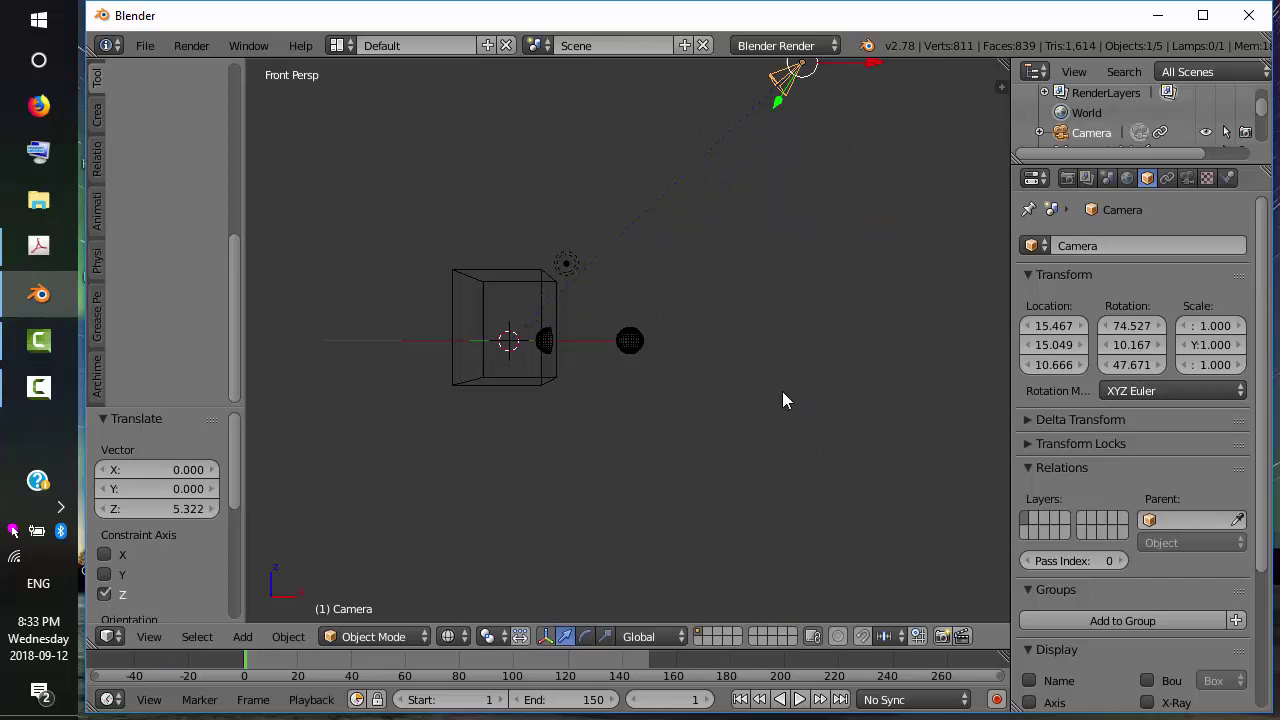
key("KP_0")
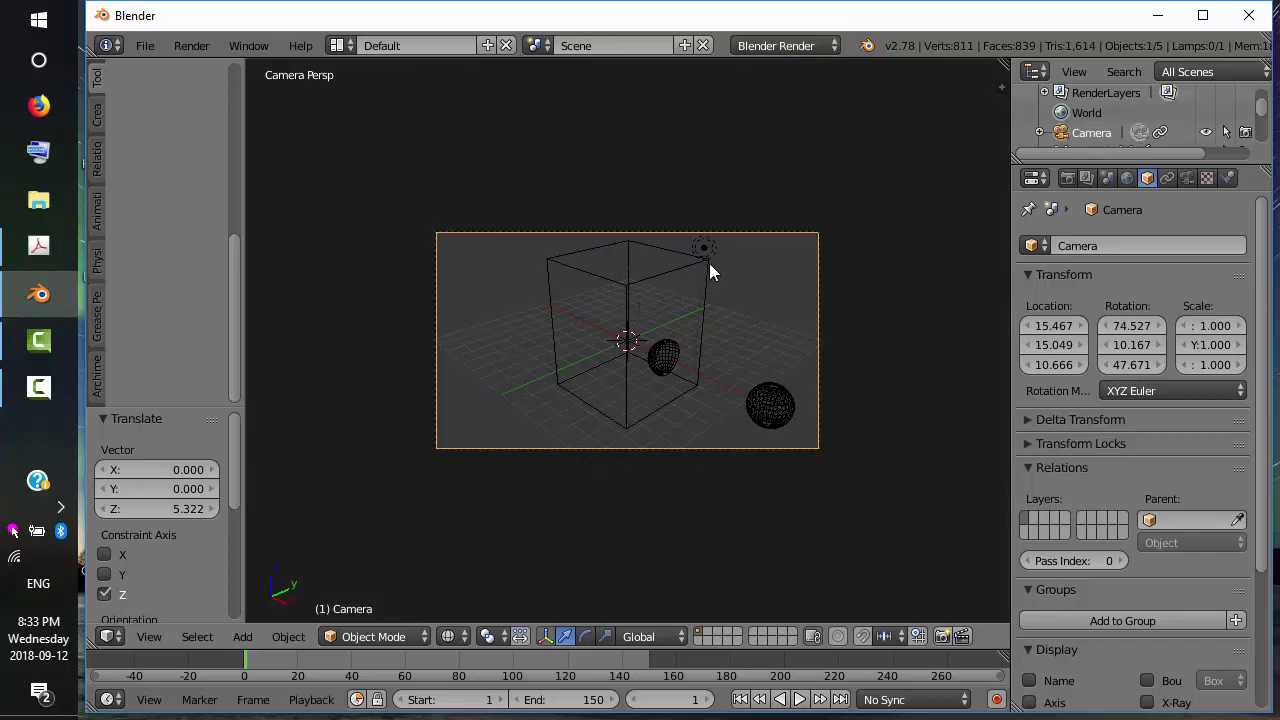
Select the empty at the cube's centre and move it about 9.04 units along X onto the separate sphere.
right_click(632, 345)
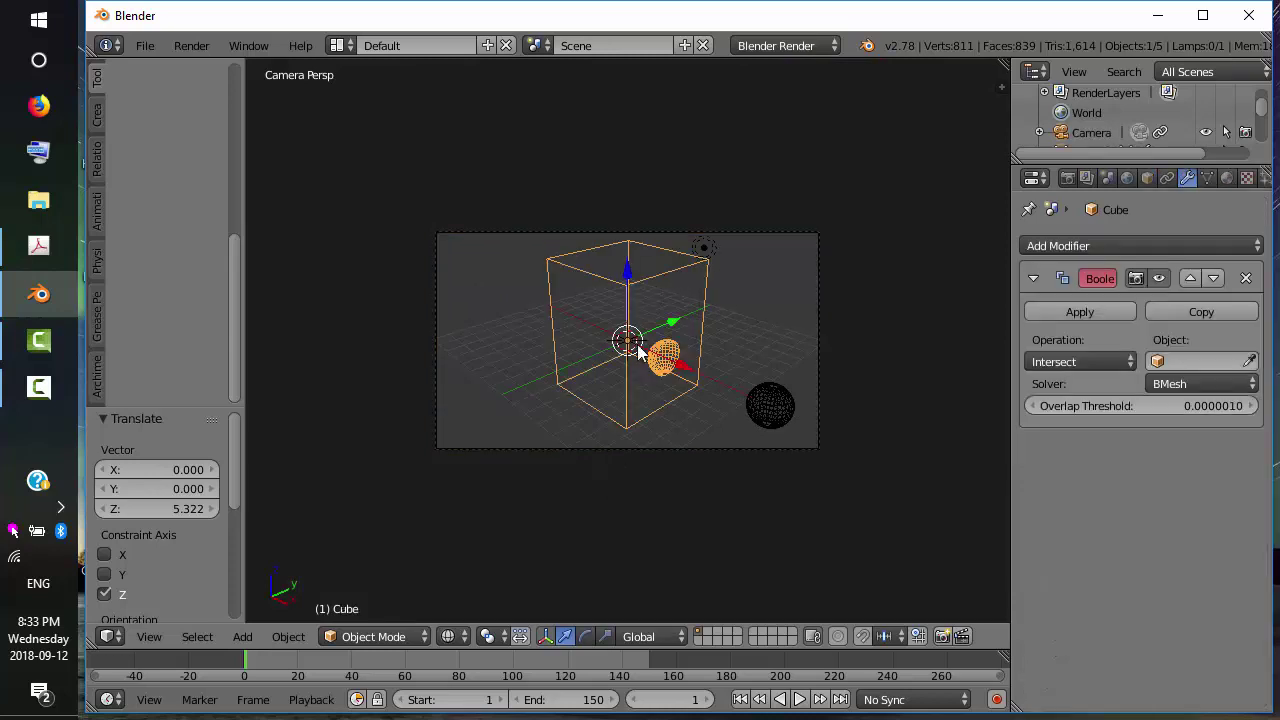
right_click(638, 347)
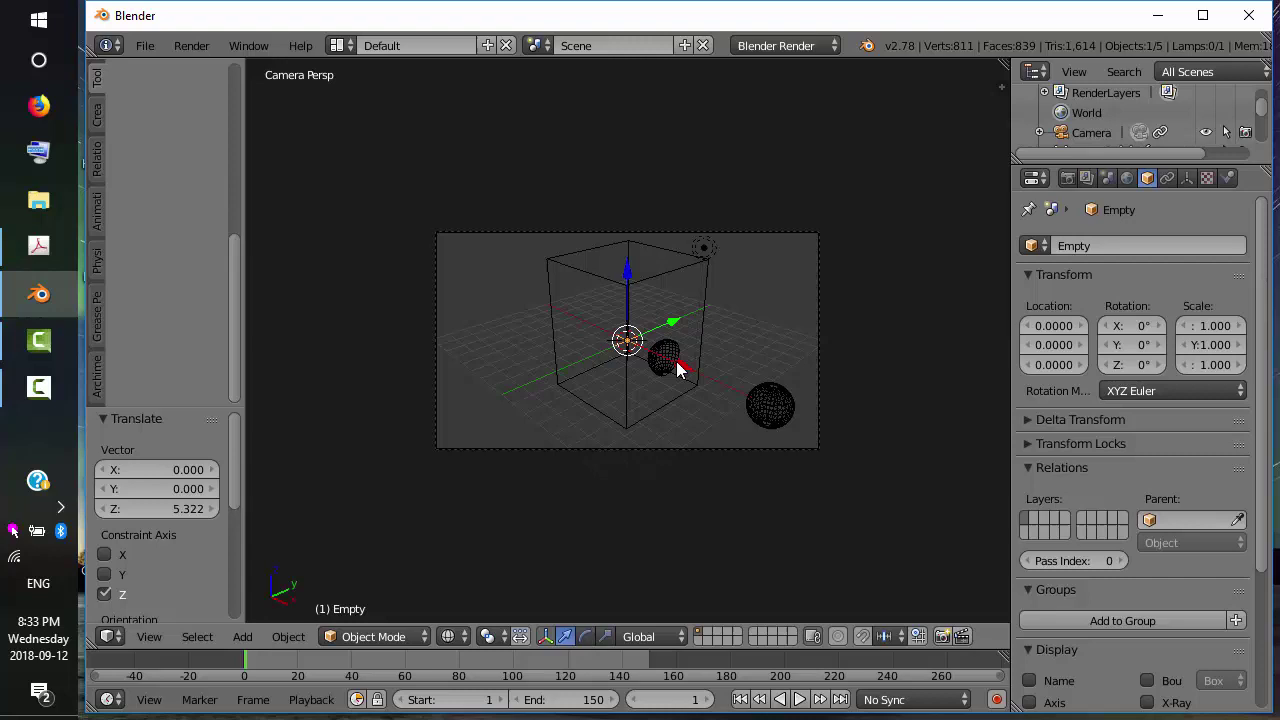
key("g")
key("x")
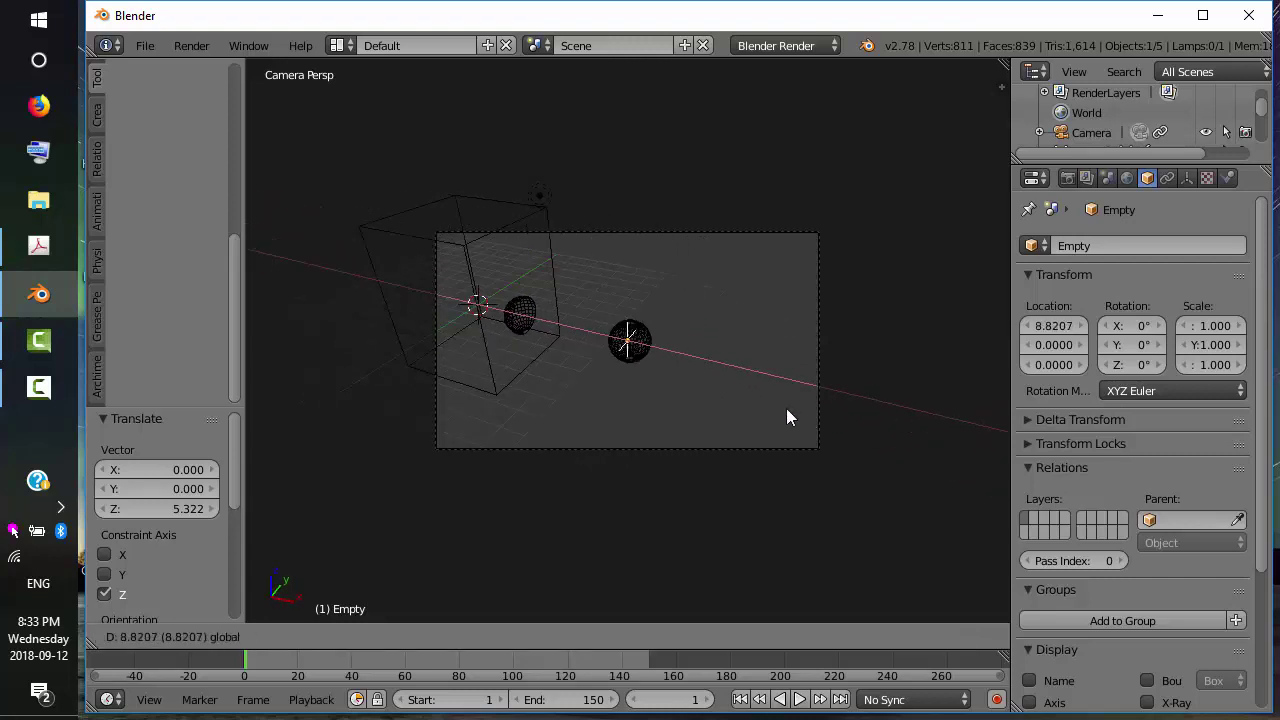
left_click(786, 417)
middle_click_drag(786, 407, 762, 397)
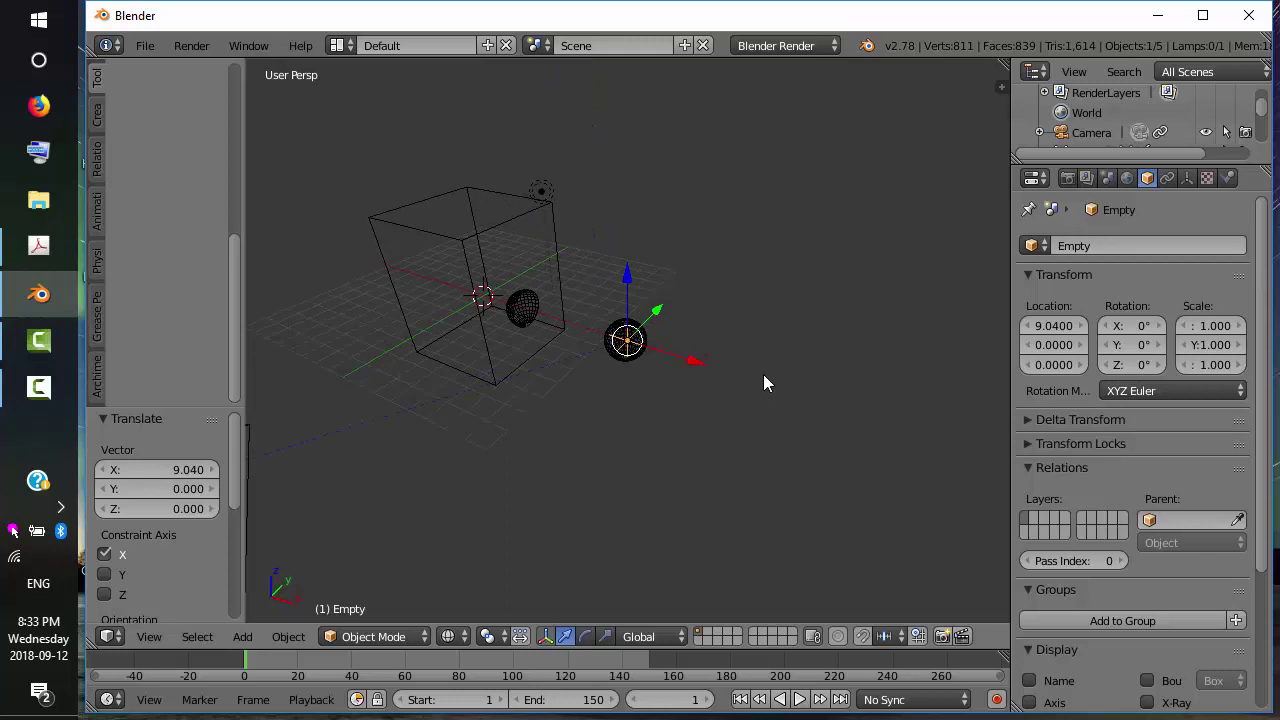
Look through the camera at the empty's new position and render a still image of the scene.
key("KP_0")
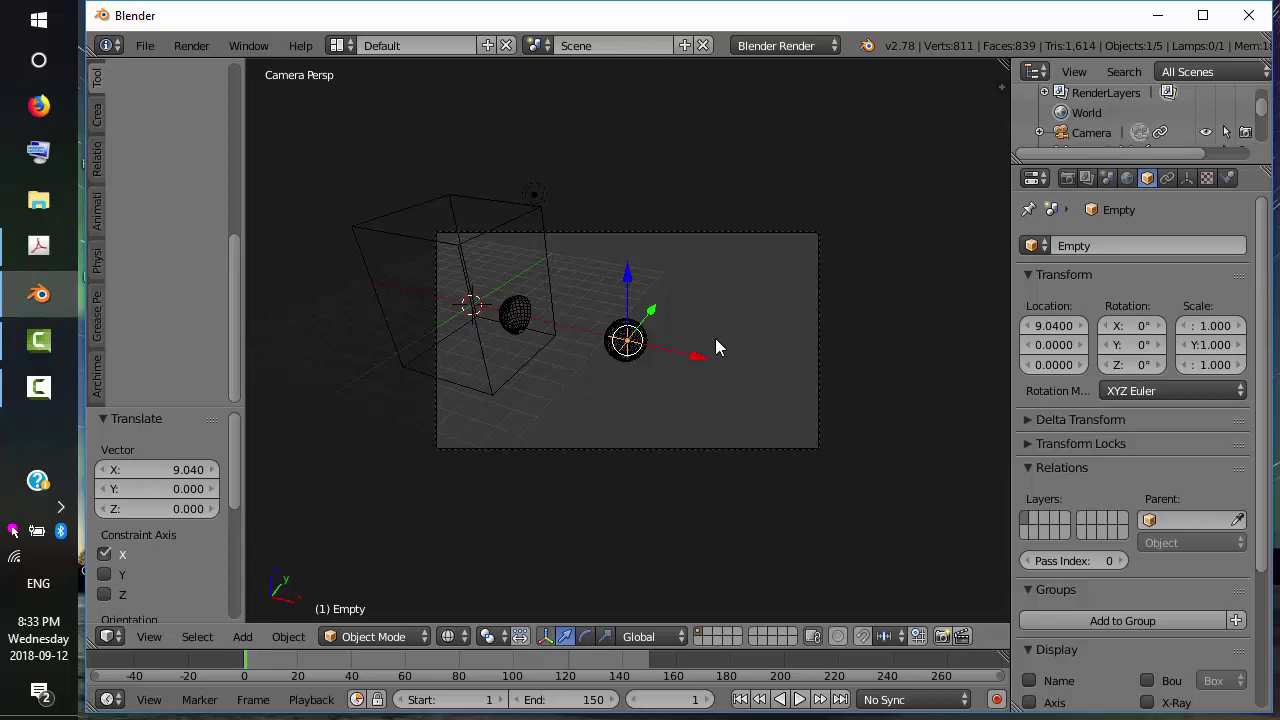
left_click(191, 46)
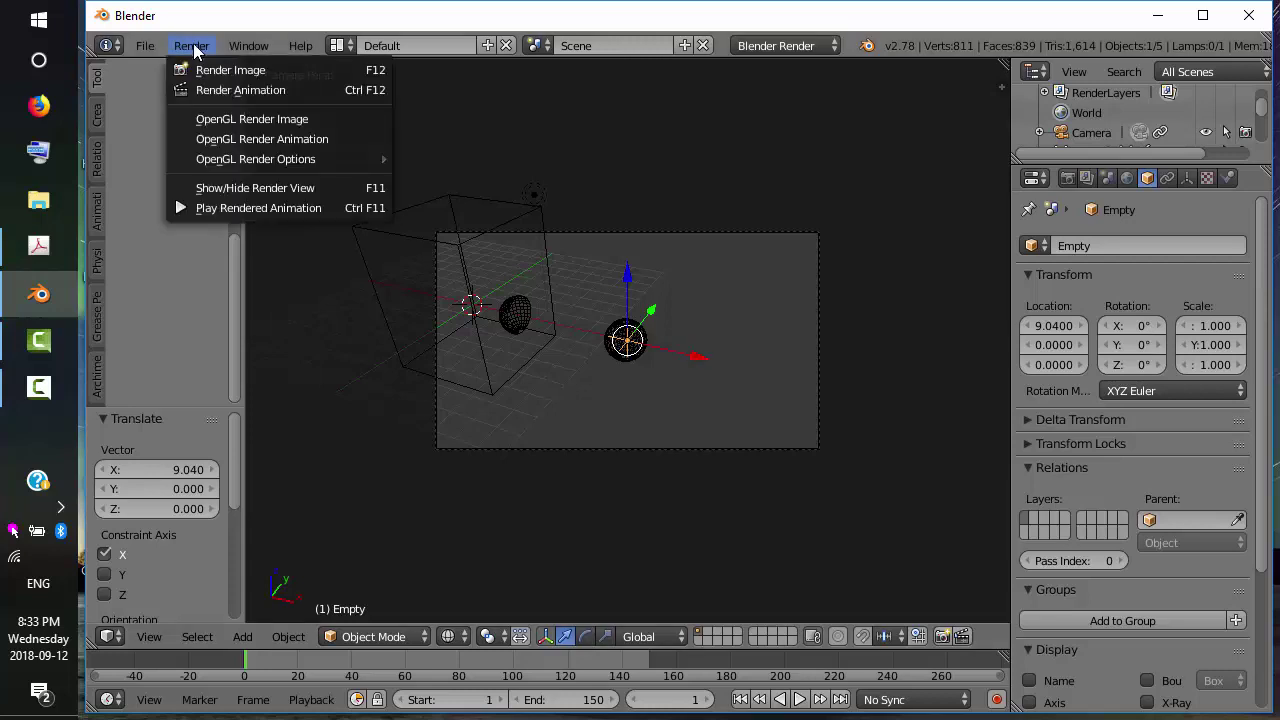
left_click(207, 71)
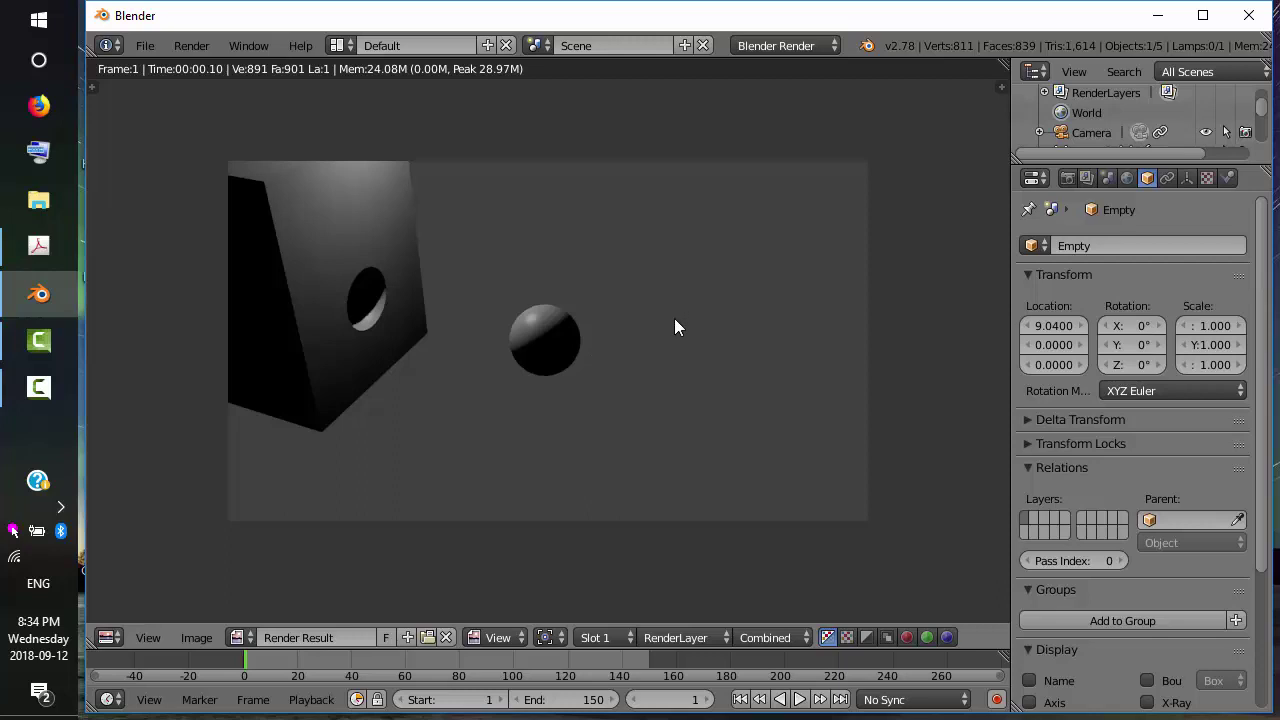
key("Escape")
Select the lamp above the cube in top view and move it about 19.47 units along X, past the separate sphere.
key("KP_7")
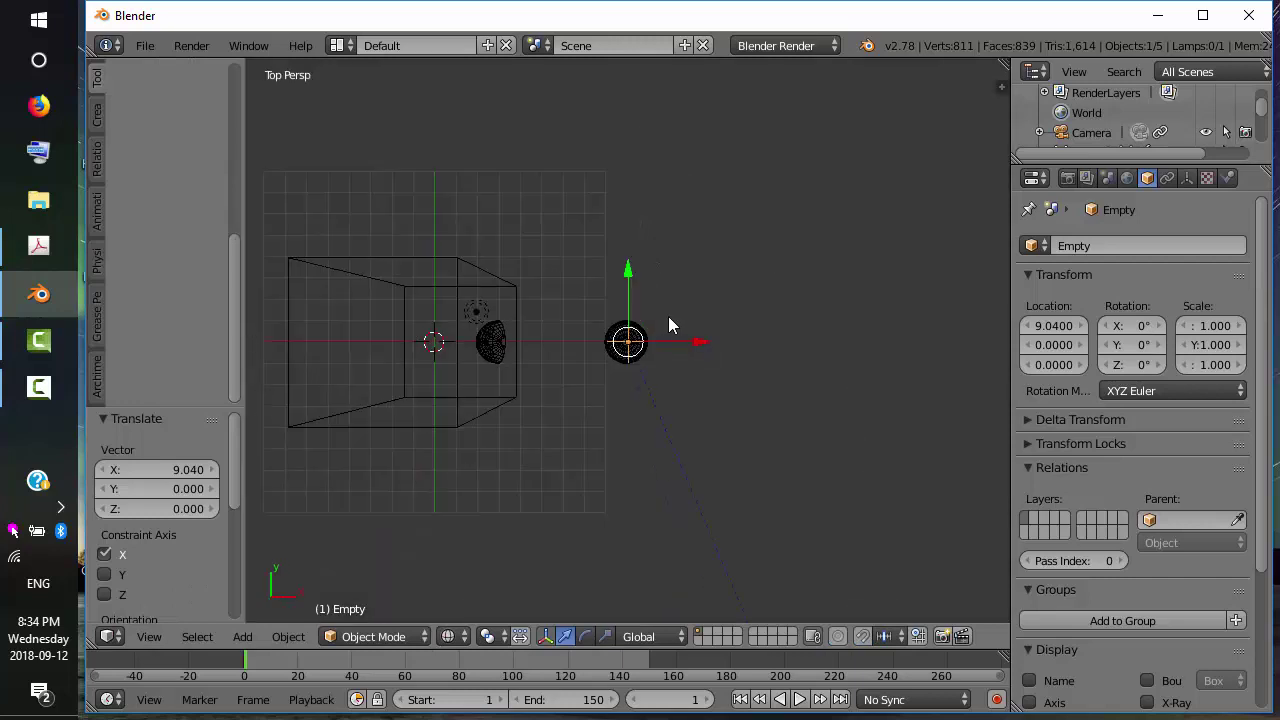
right_click(476, 311)
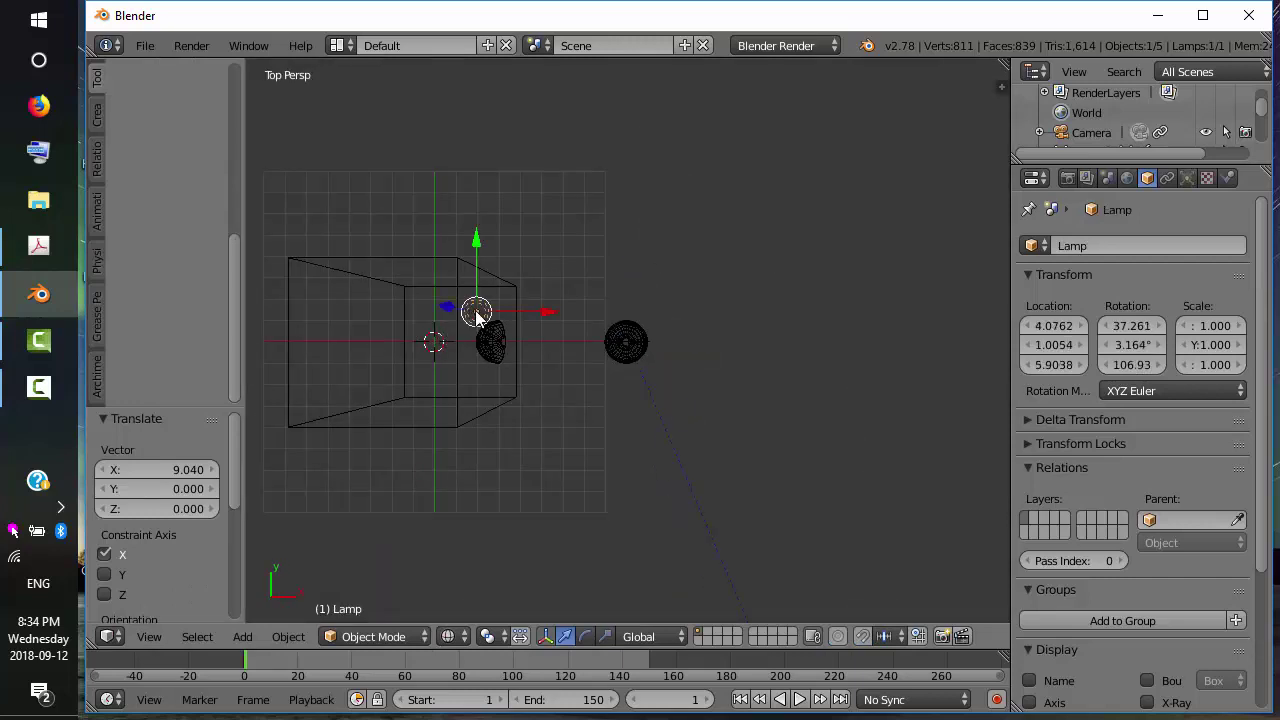
scroll(714, 438, "down", 6)
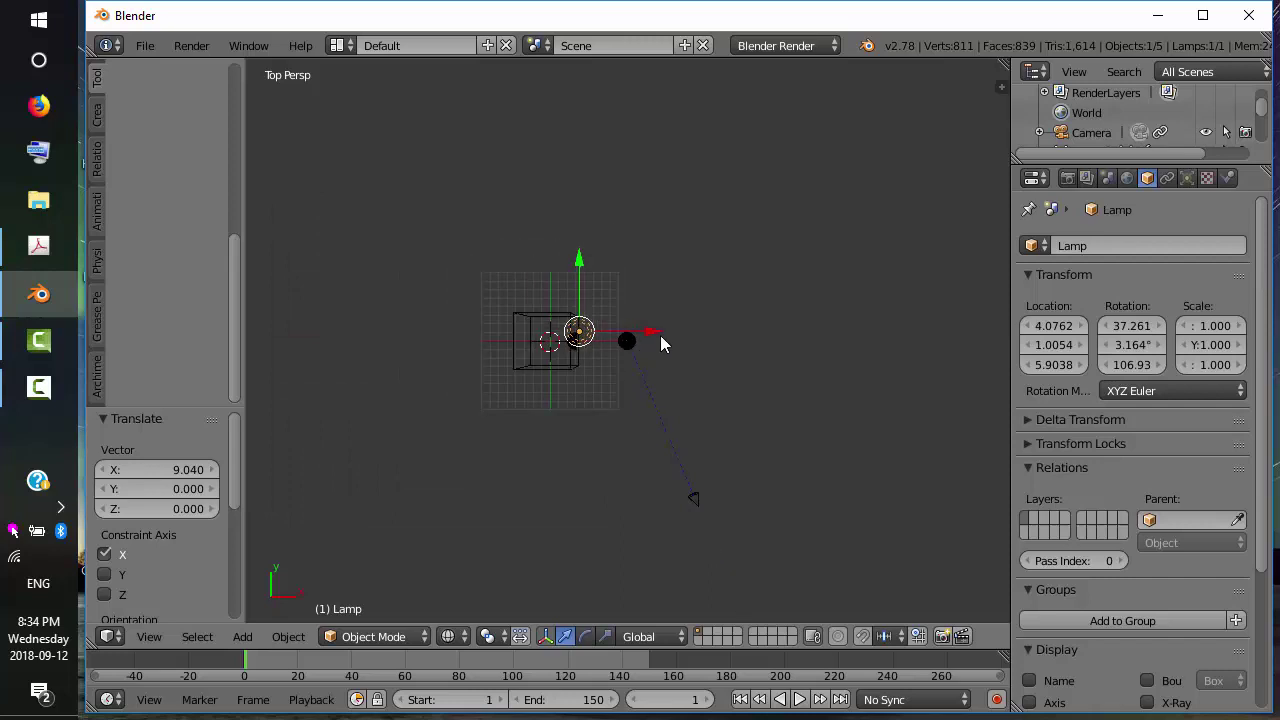
key("g")
key("x")
left_click(839, 332)
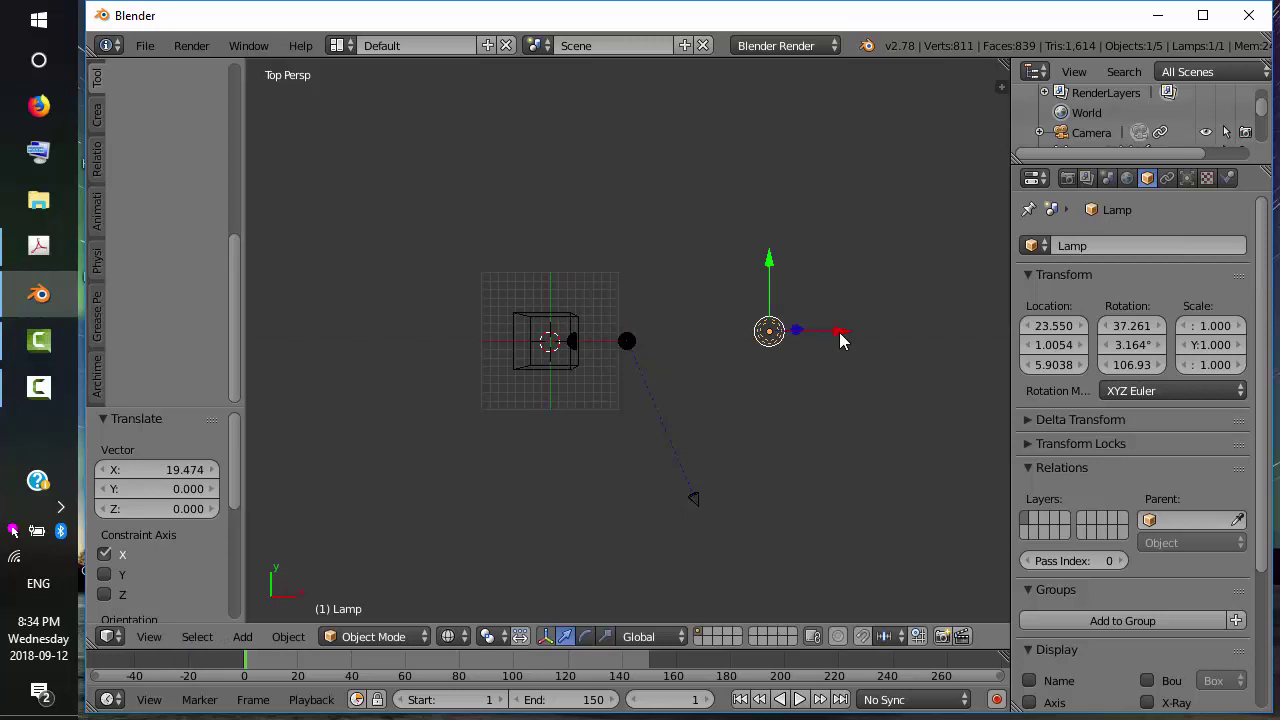
Raise the lamp about 10 units along Z and render the image to check the lighting.
middle_click_drag(835, 401, 775, 236)
left_click(775, 240)
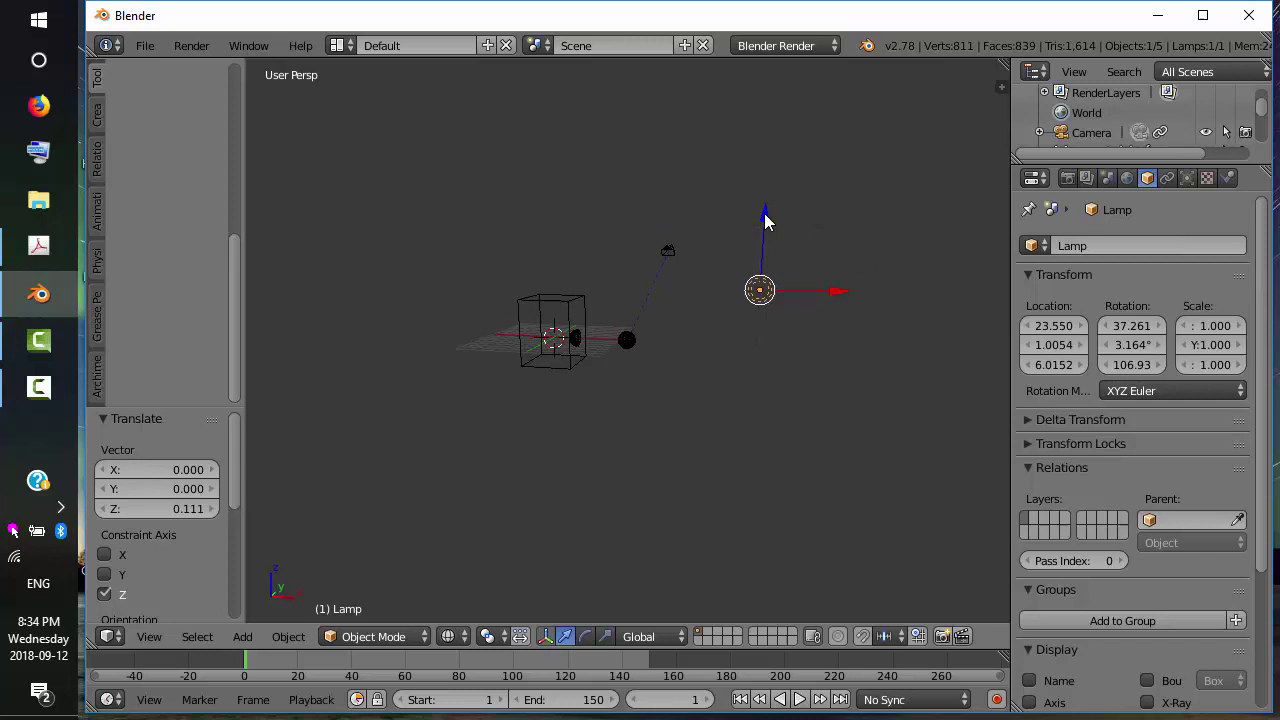
left_click_drag(766, 220, 766, 125)
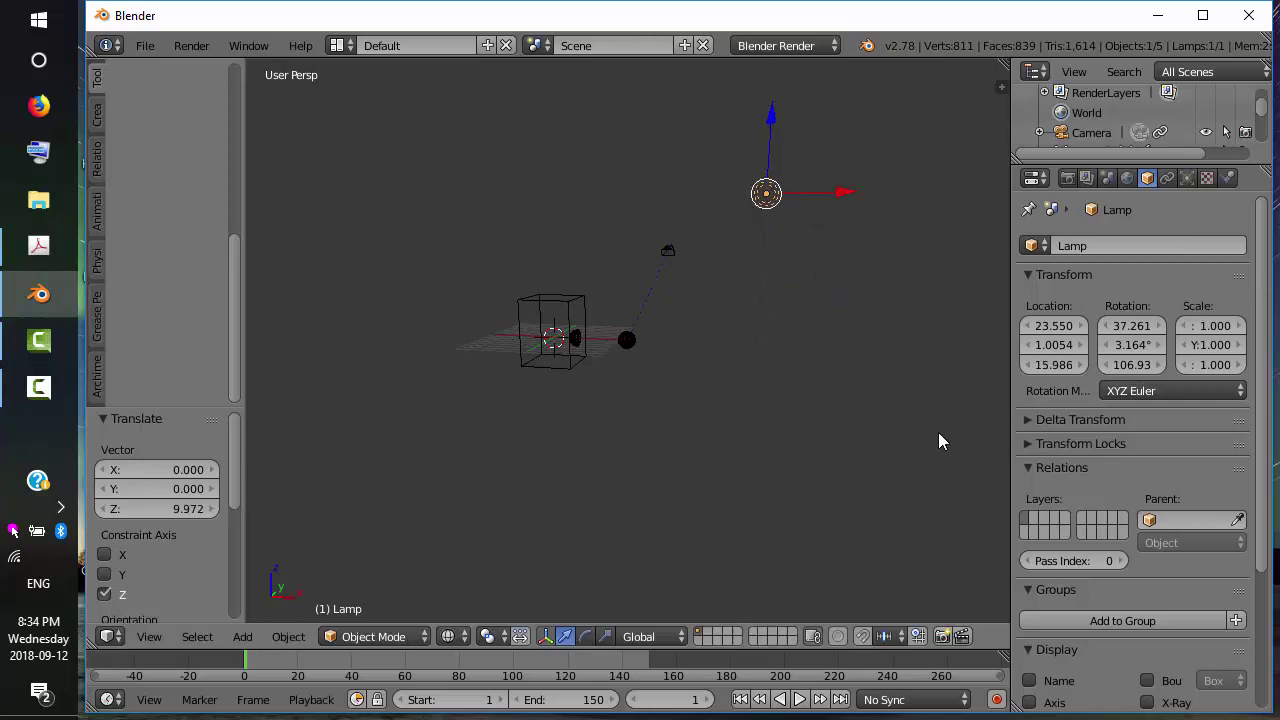
left_click(191, 45)
left_click(203, 71)
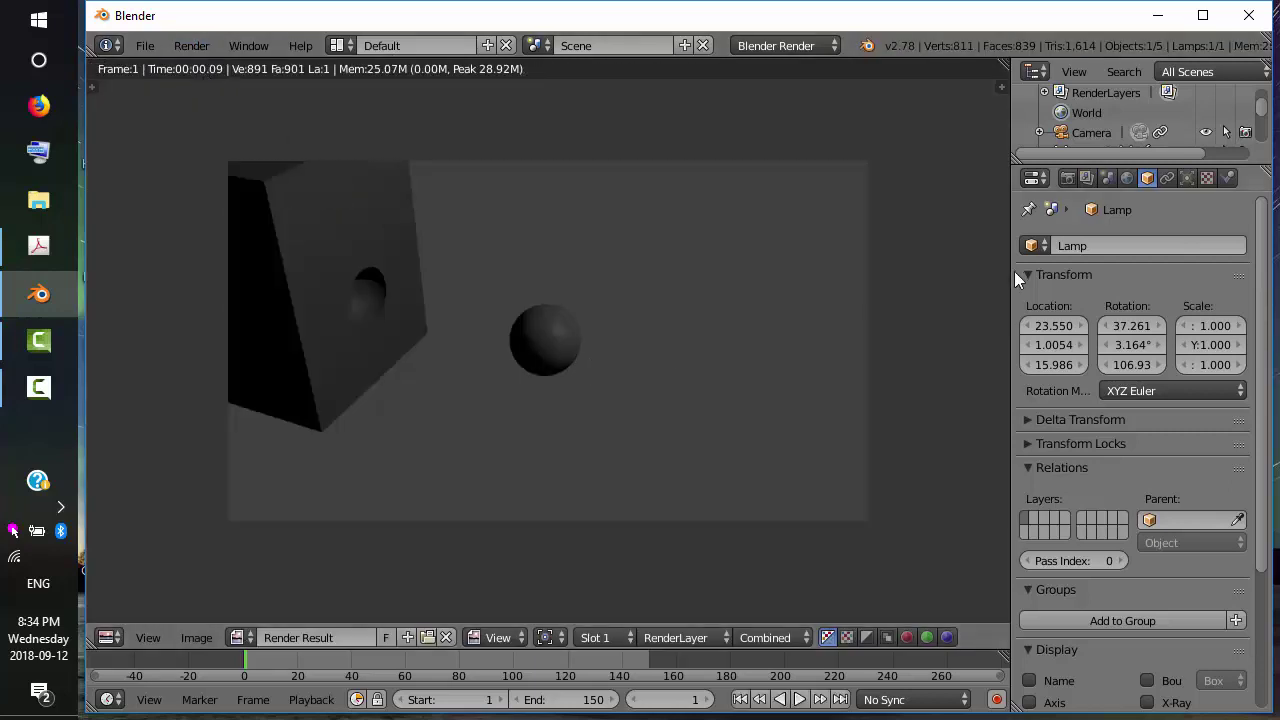
key("Escape")
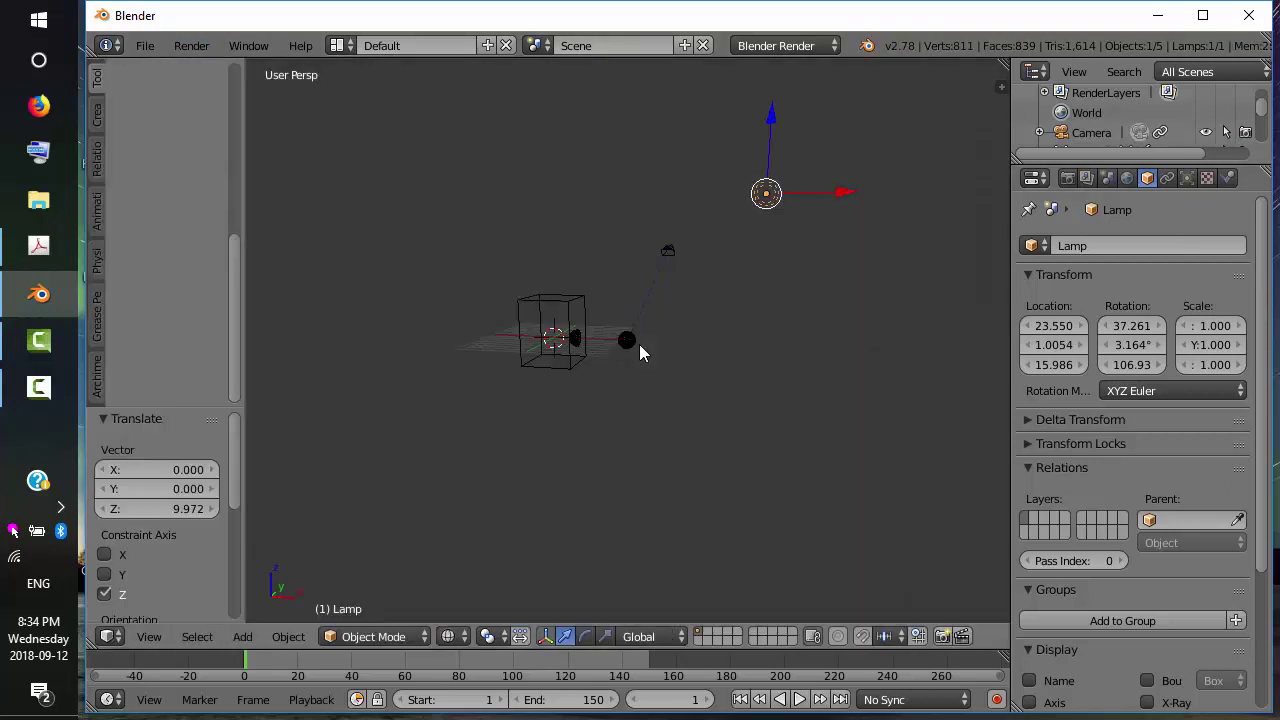
Show the lamp's light settings and transform values, set its falloff distance to 100, and render the image.
left_click(1189, 180)
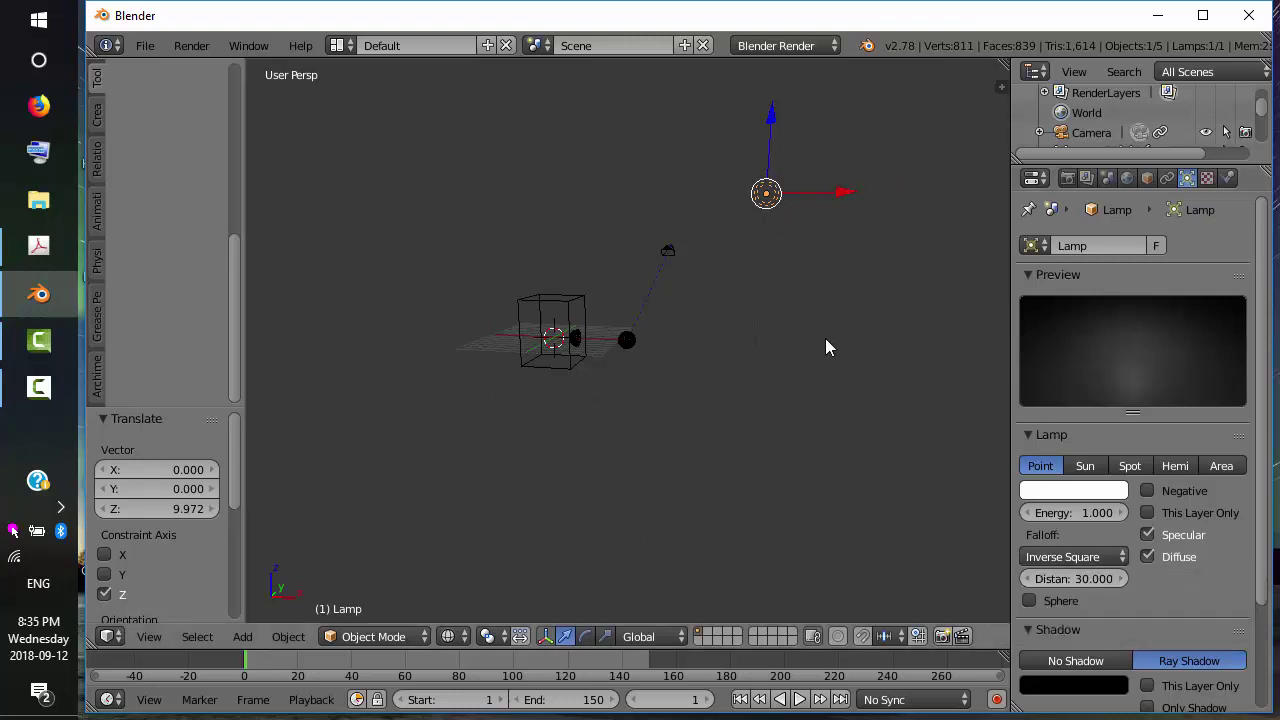
key("n")
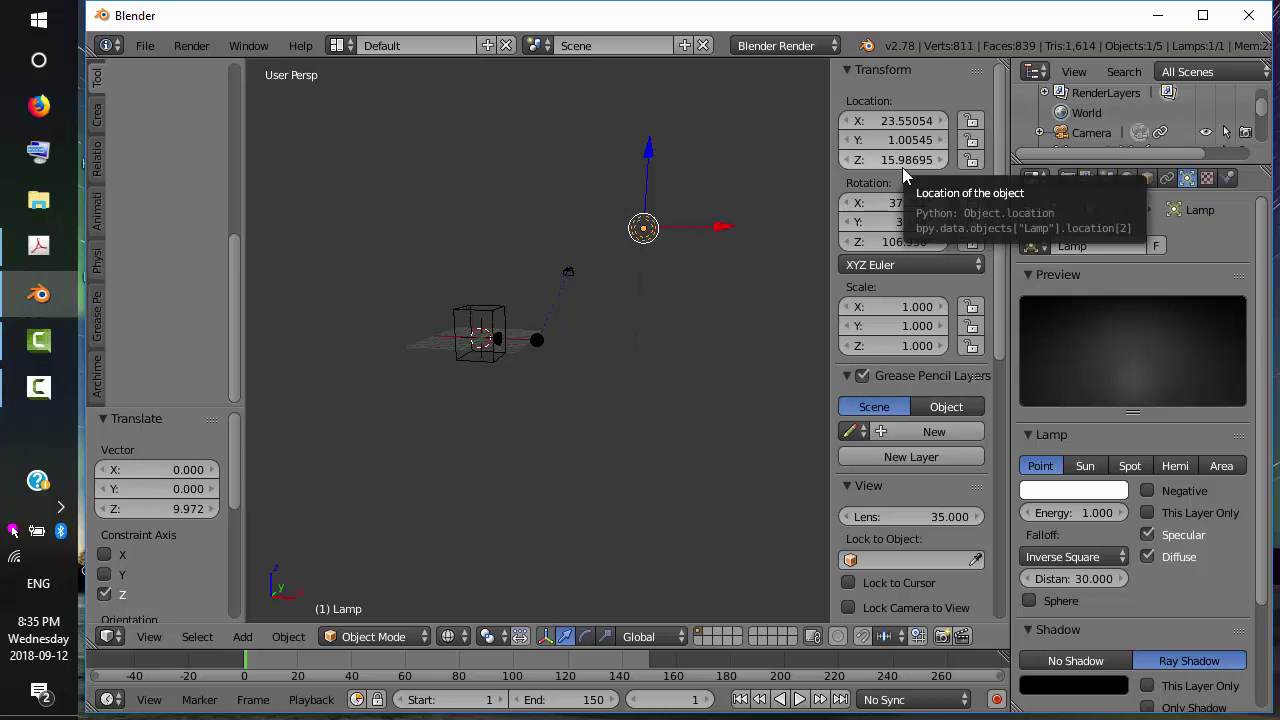
left_click(1100, 578)
type("1")
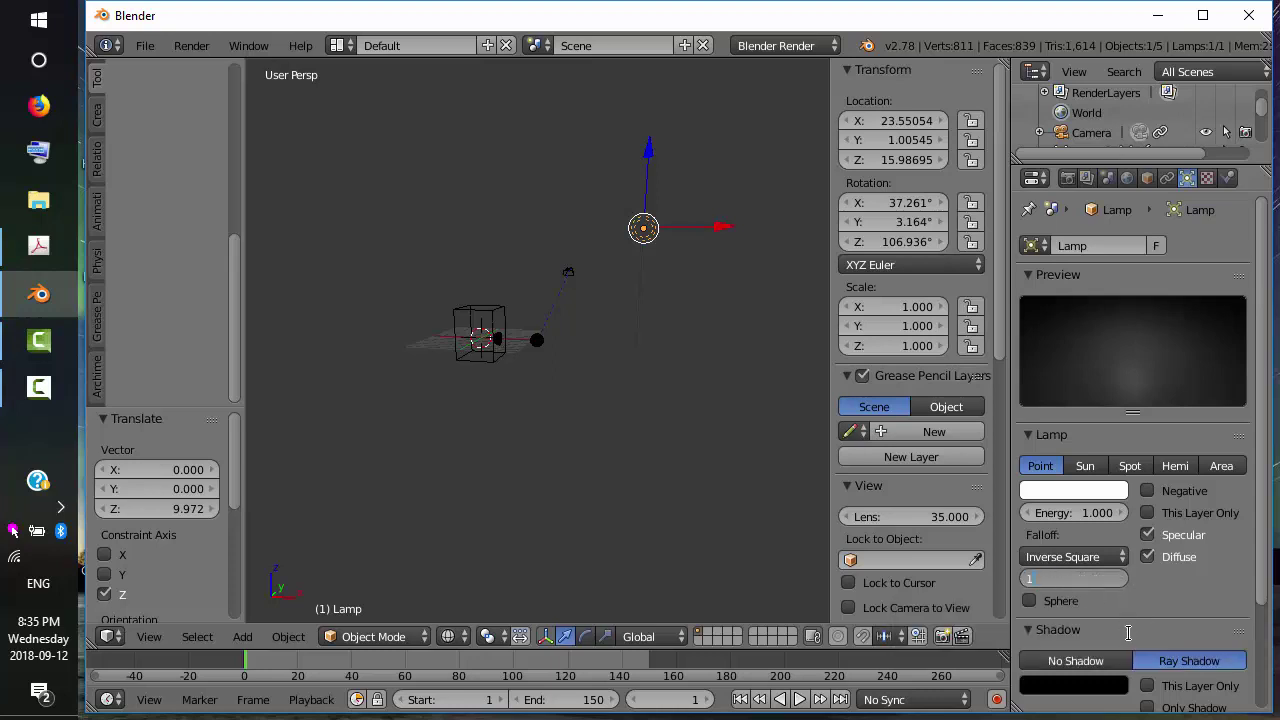
type("00")
key("Return")
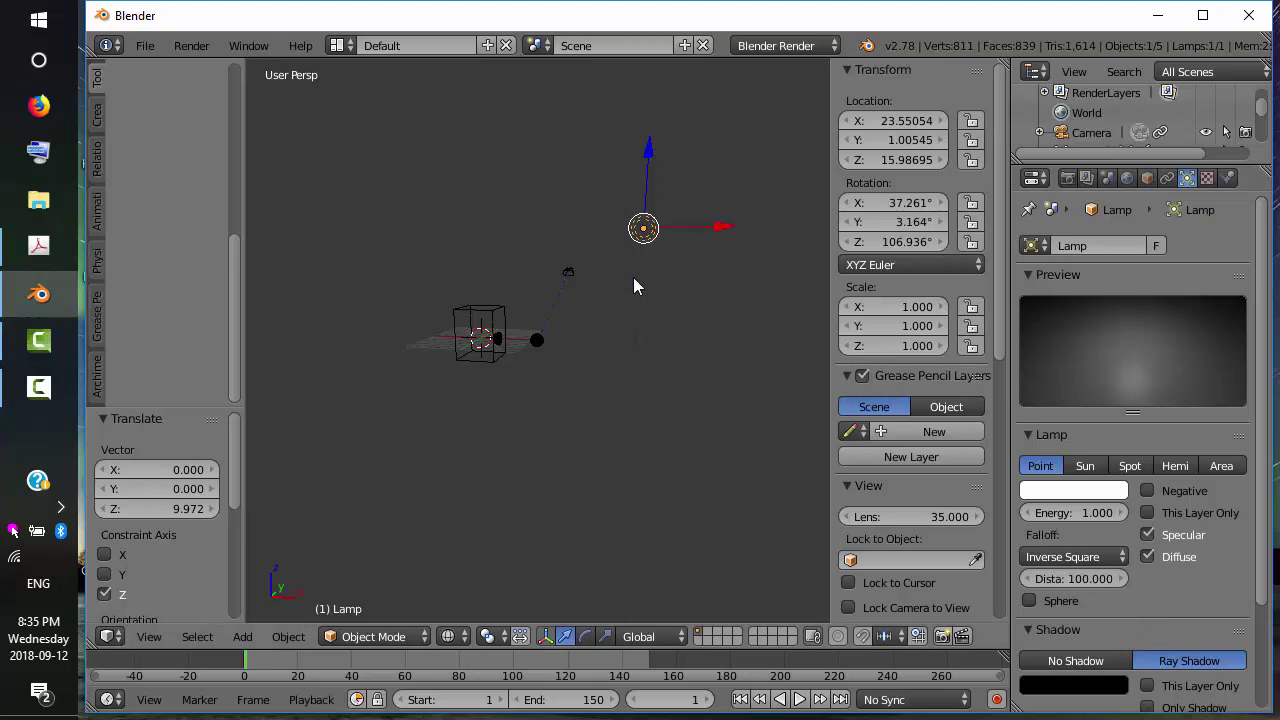
left_click(196, 47)
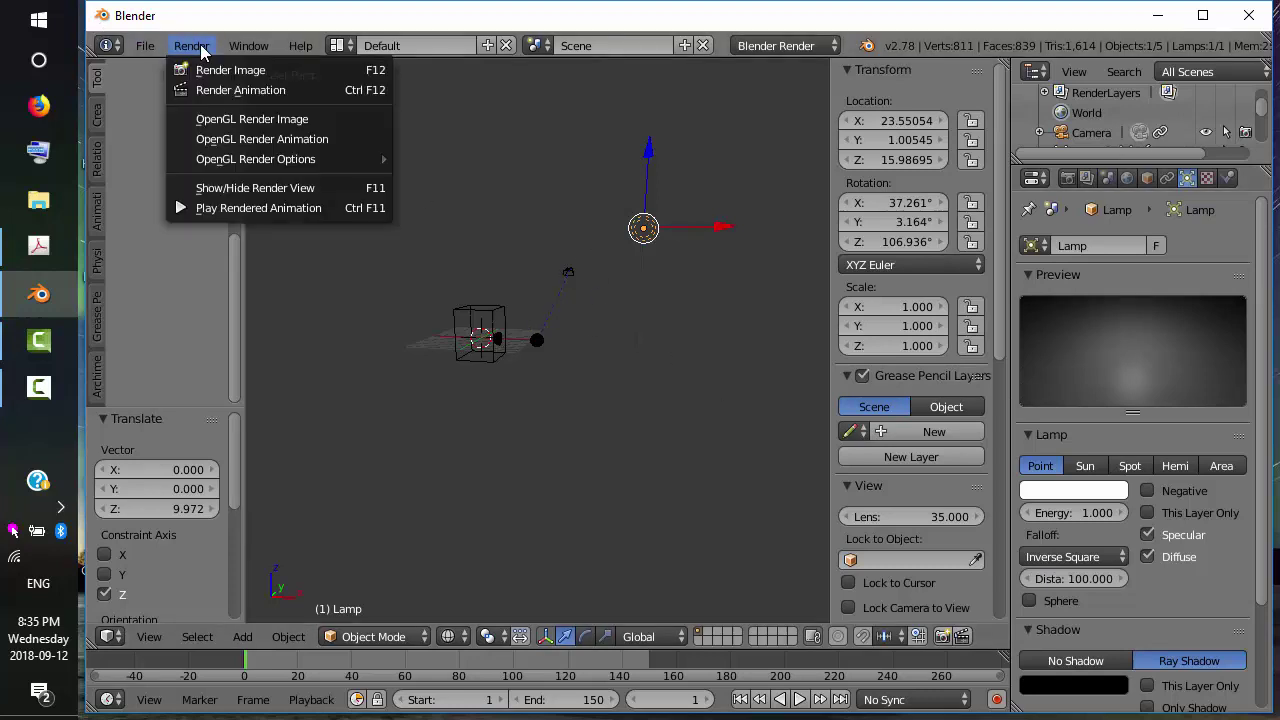
left_click(212, 70)
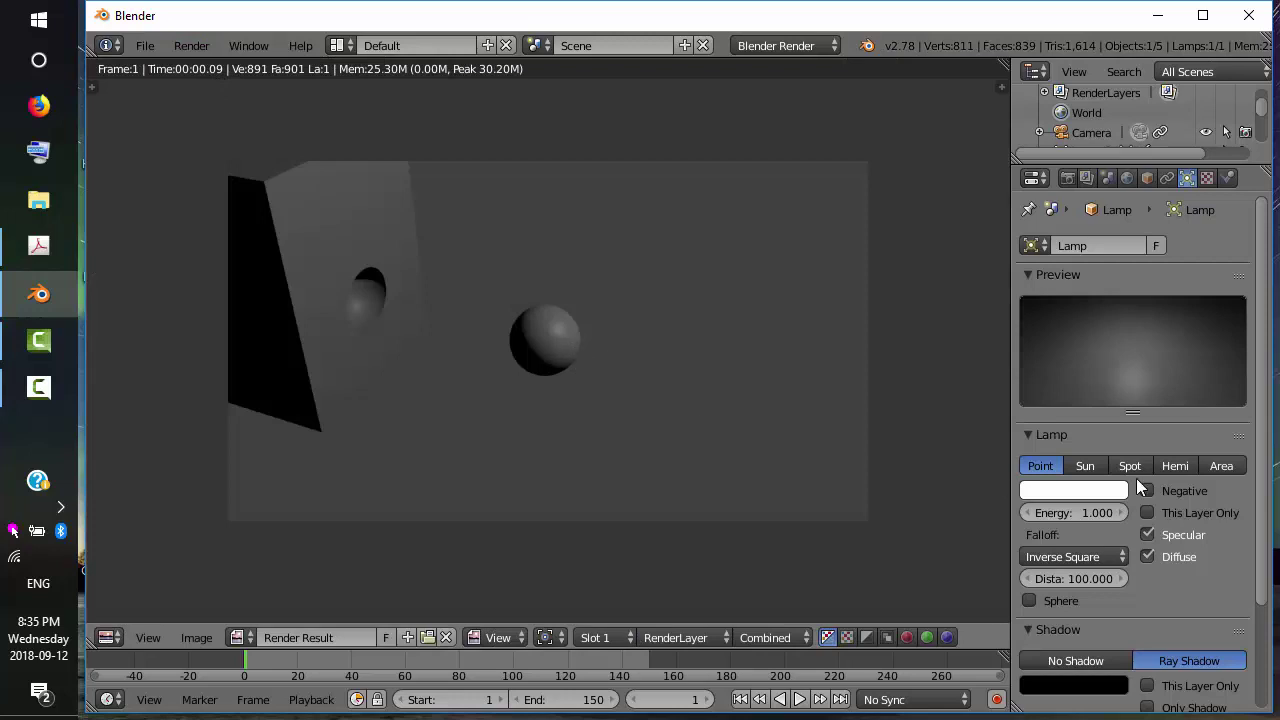
Set the lamp's energy to 2 and render the image again to check the brightness.
left_click(1084, 513)
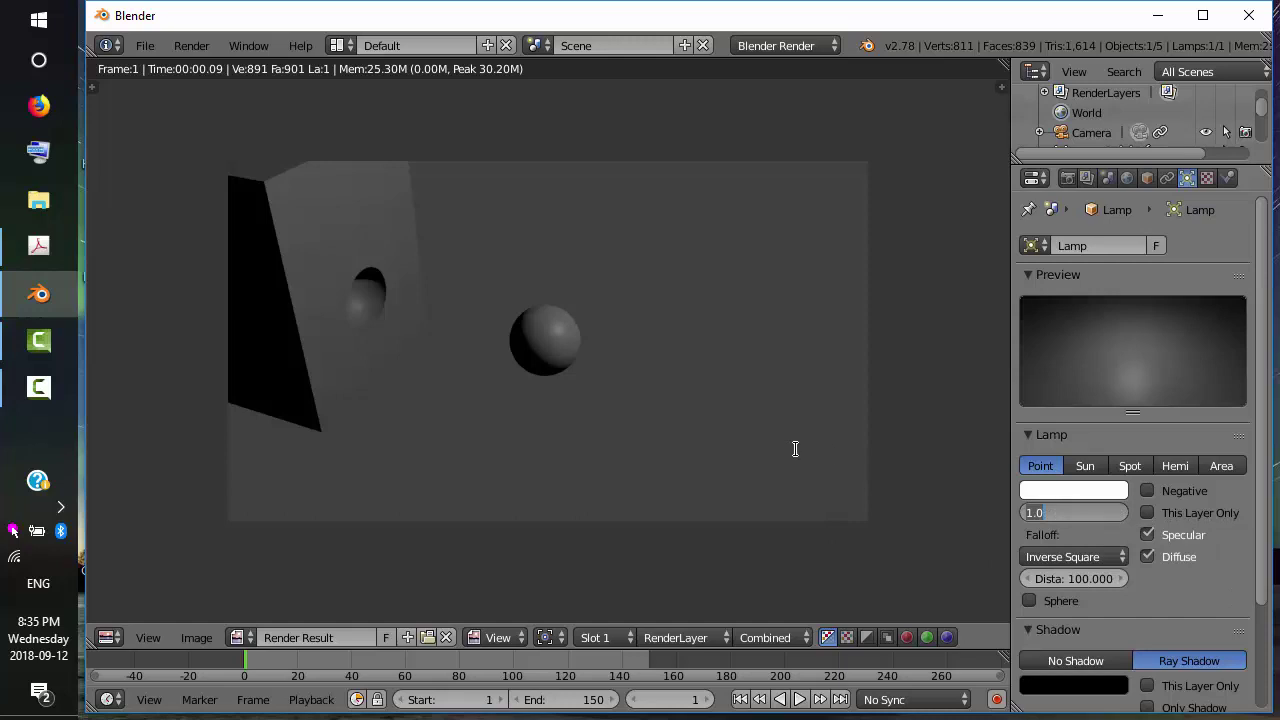
type("2")
key("Return")
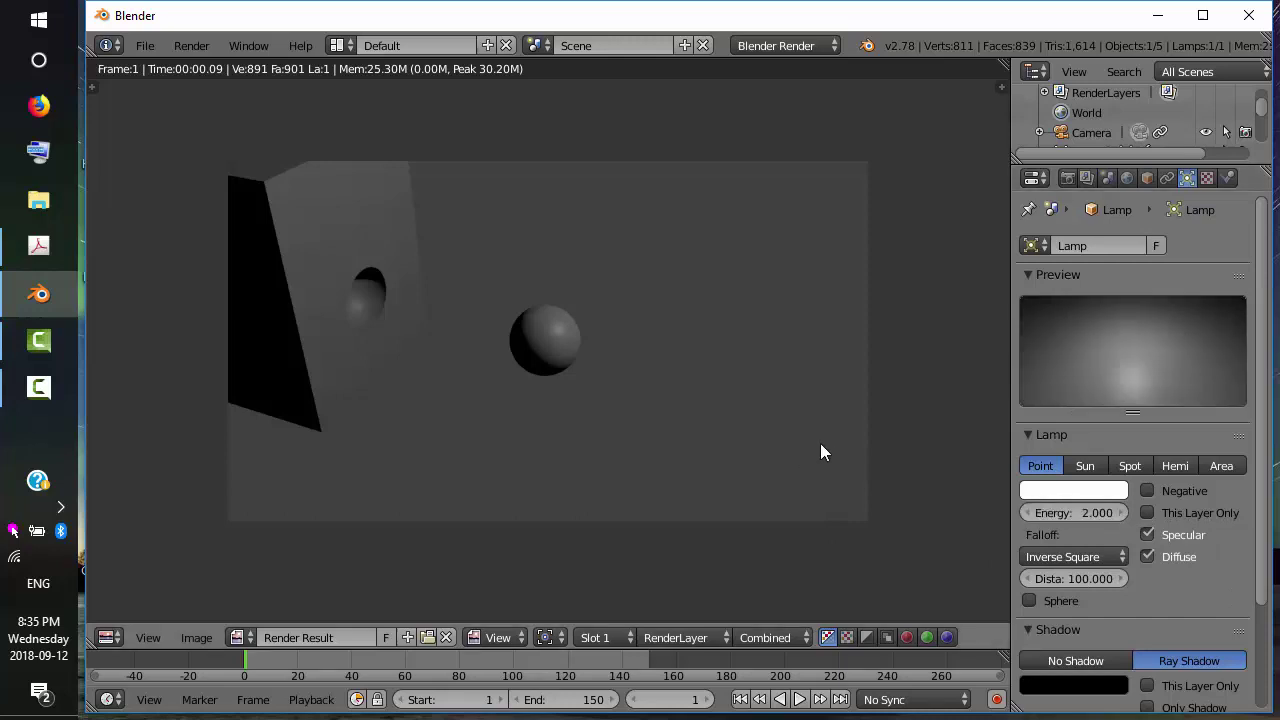
left_click(195, 46)
left_click(201, 64)
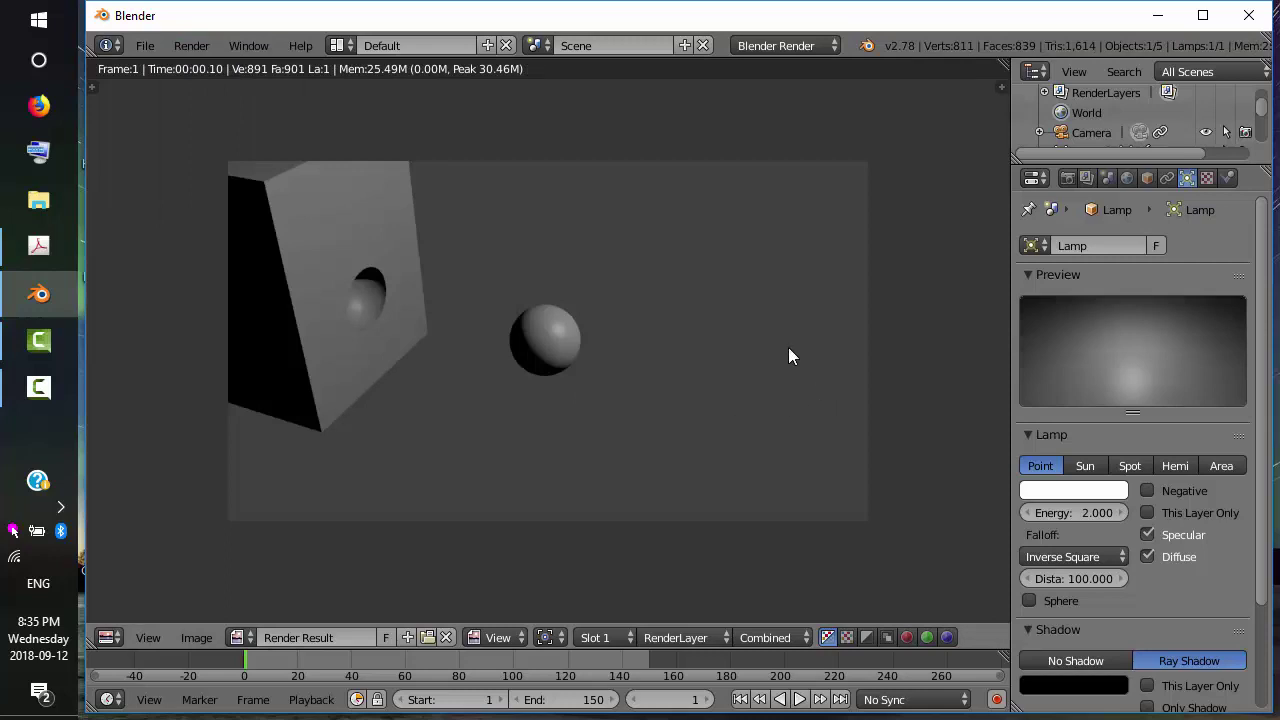
key("Escape")
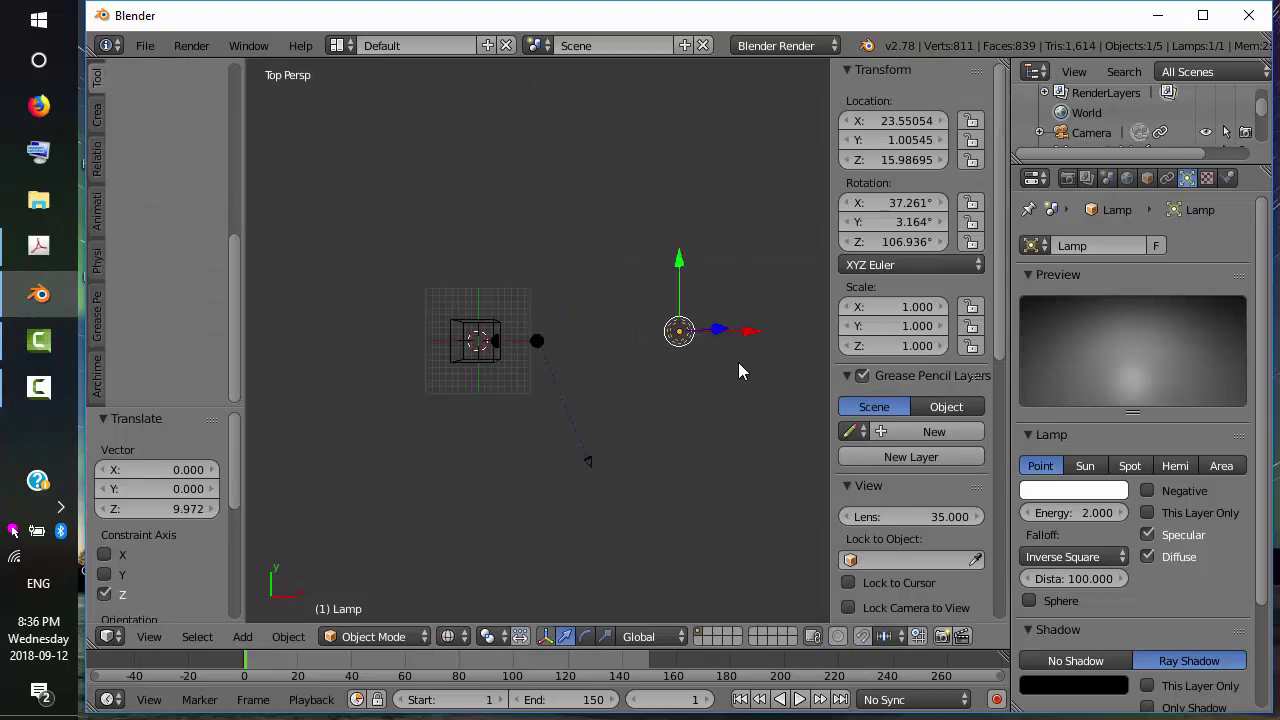
Duplicate the lamp in top view, offset about -23.37 units in X and -14.25 units in Y, and render the image.
key("shift+d")
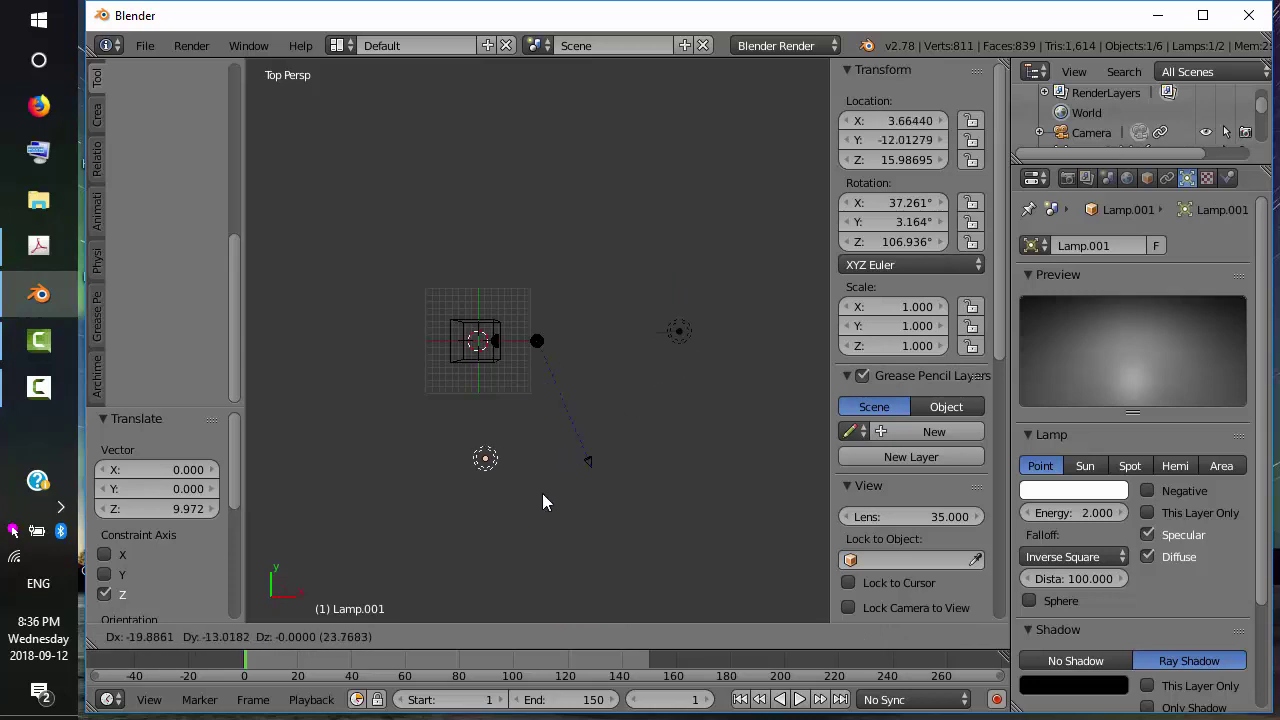
left_click(510, 501)
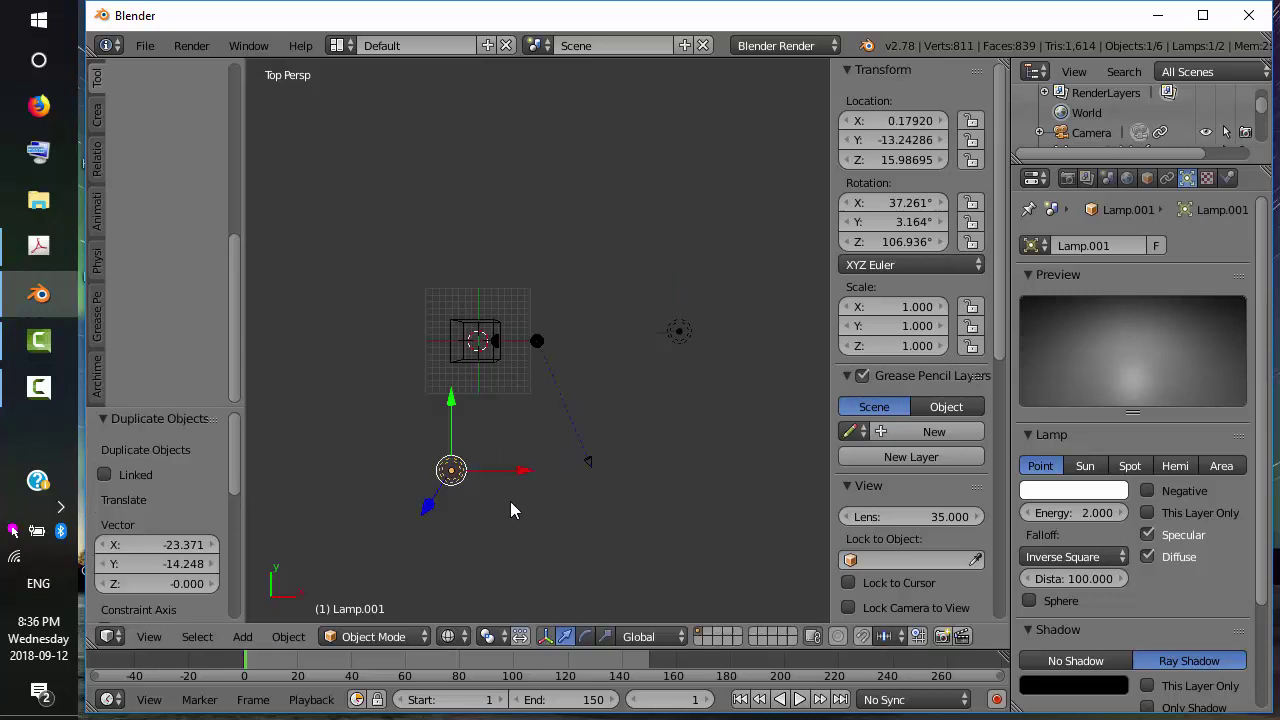
left_click(195, 46)
left_click(210, 69)
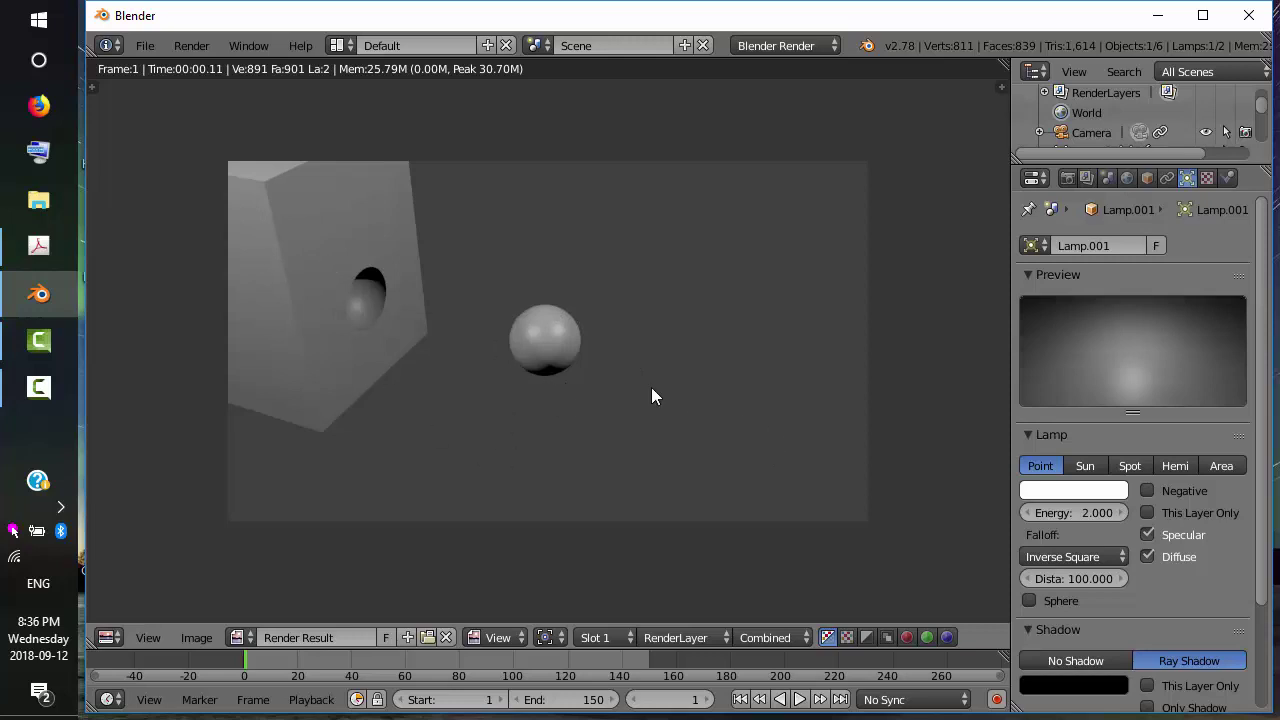
key("Escape")
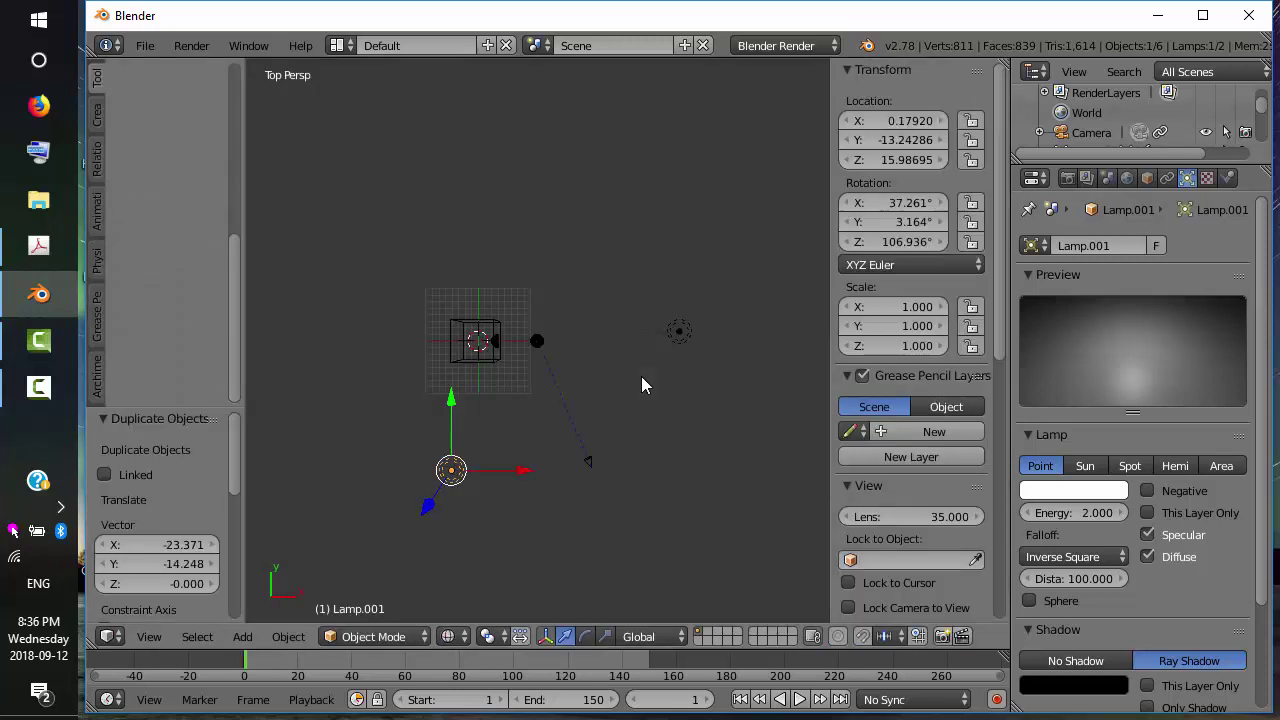
Duplicate the second lamp in front view to a point below the objects, offset about 16.99 units in X and -31.2 units in Z.
key("KP_1")
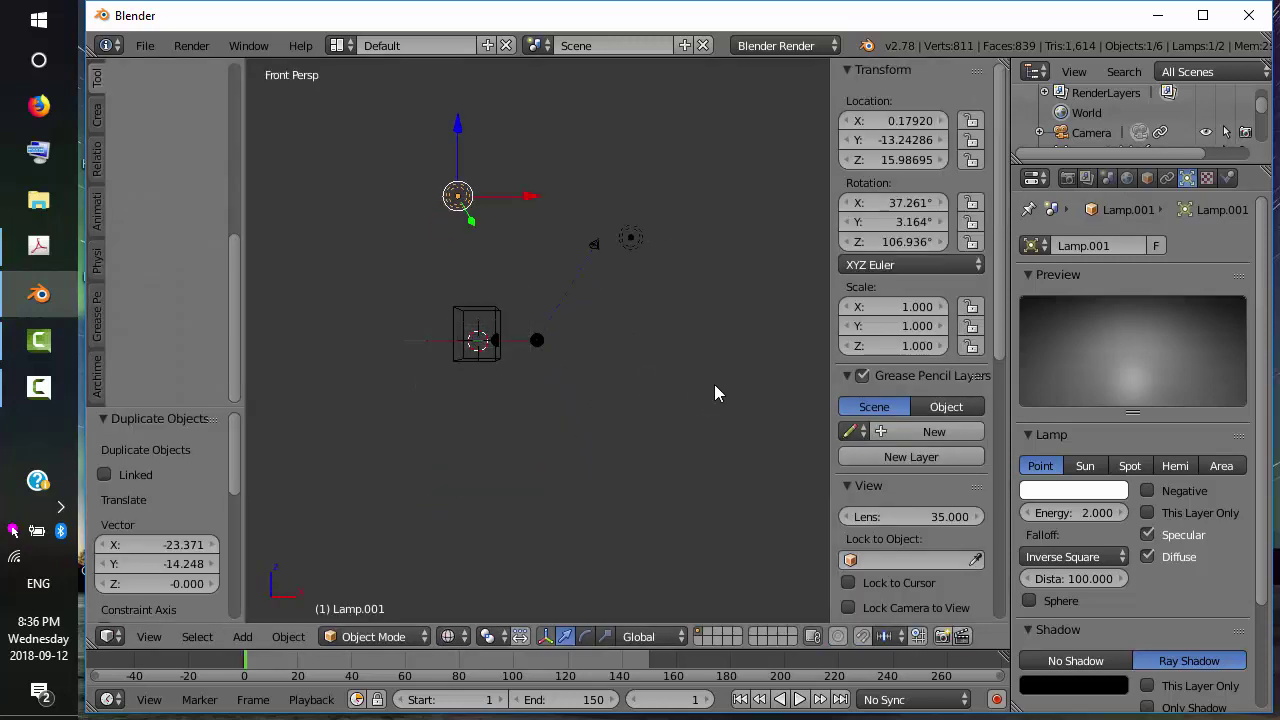
key("shift+d")
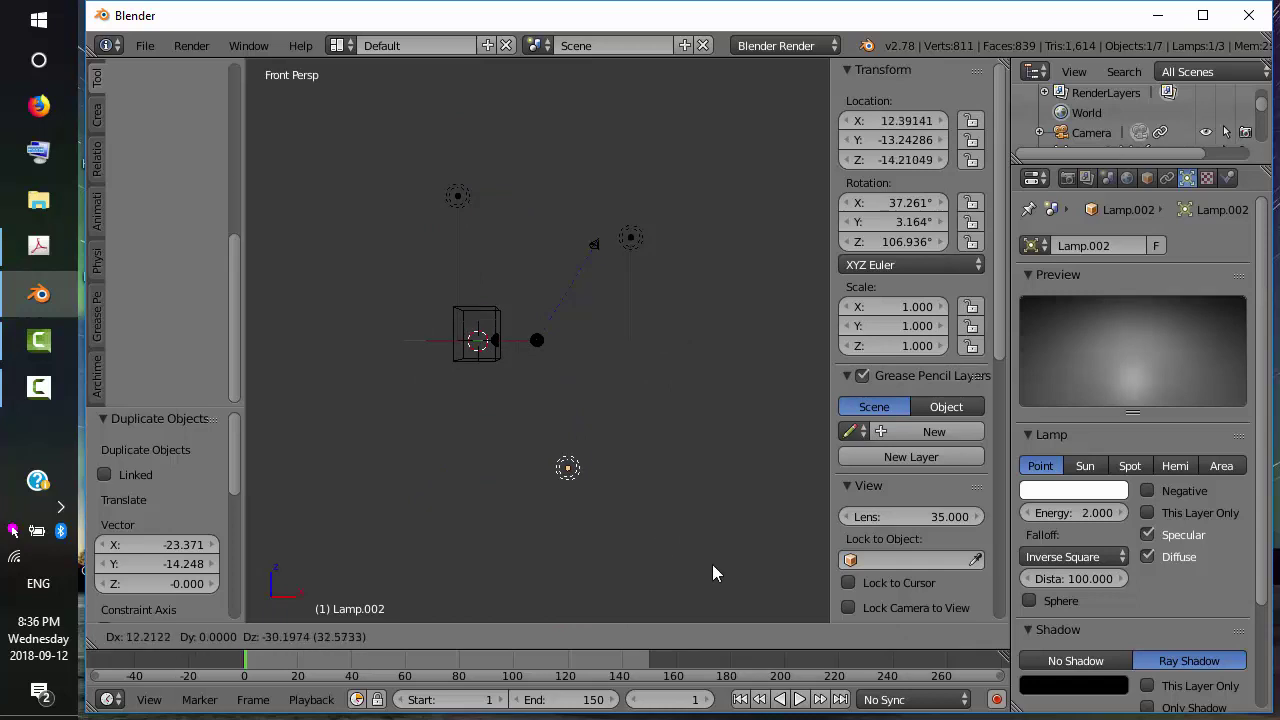
left_click(741, 574)
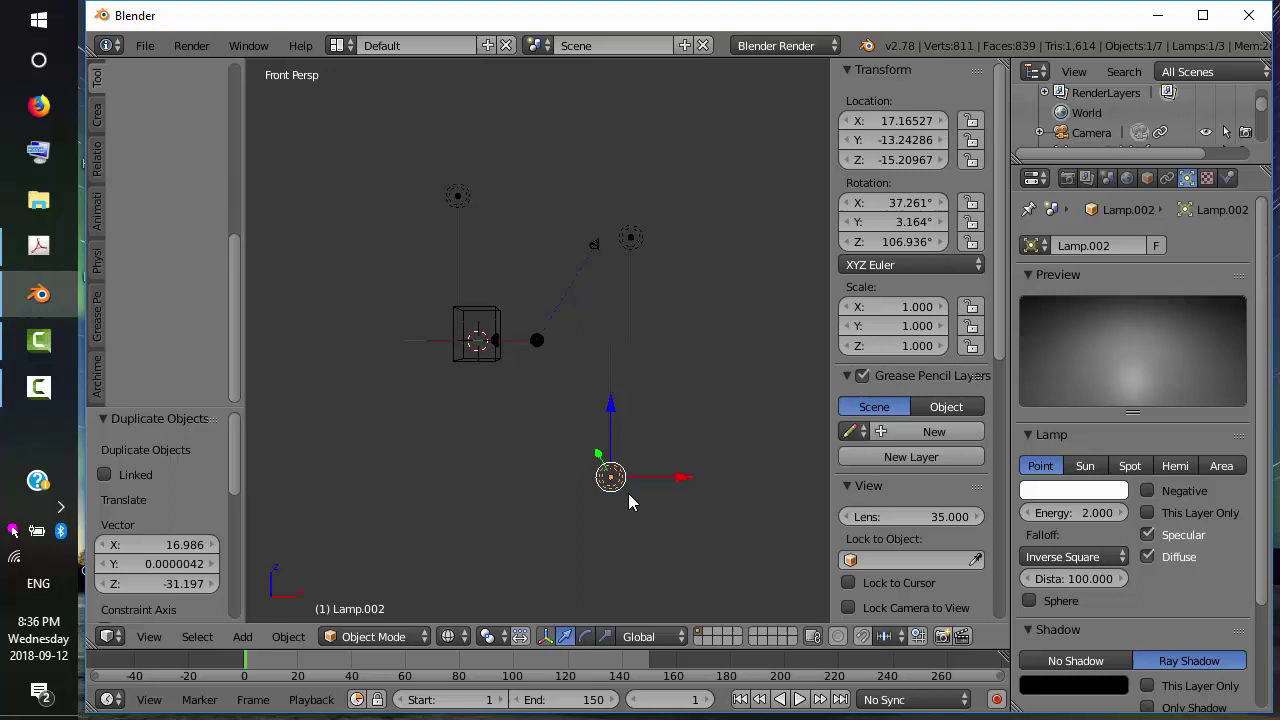
Set the lower lamp's energy to 0.5 and render the image to check its fill light.
left_click(1050, 512)
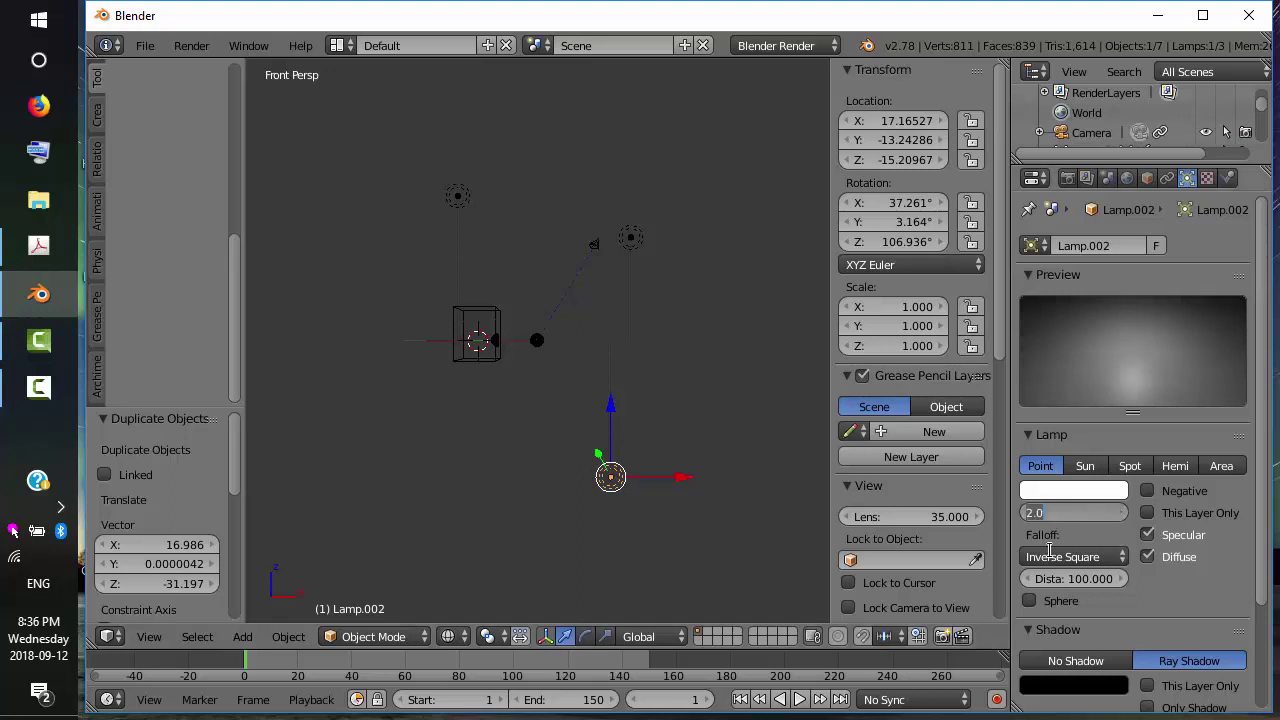
type(".5")
key("Return")
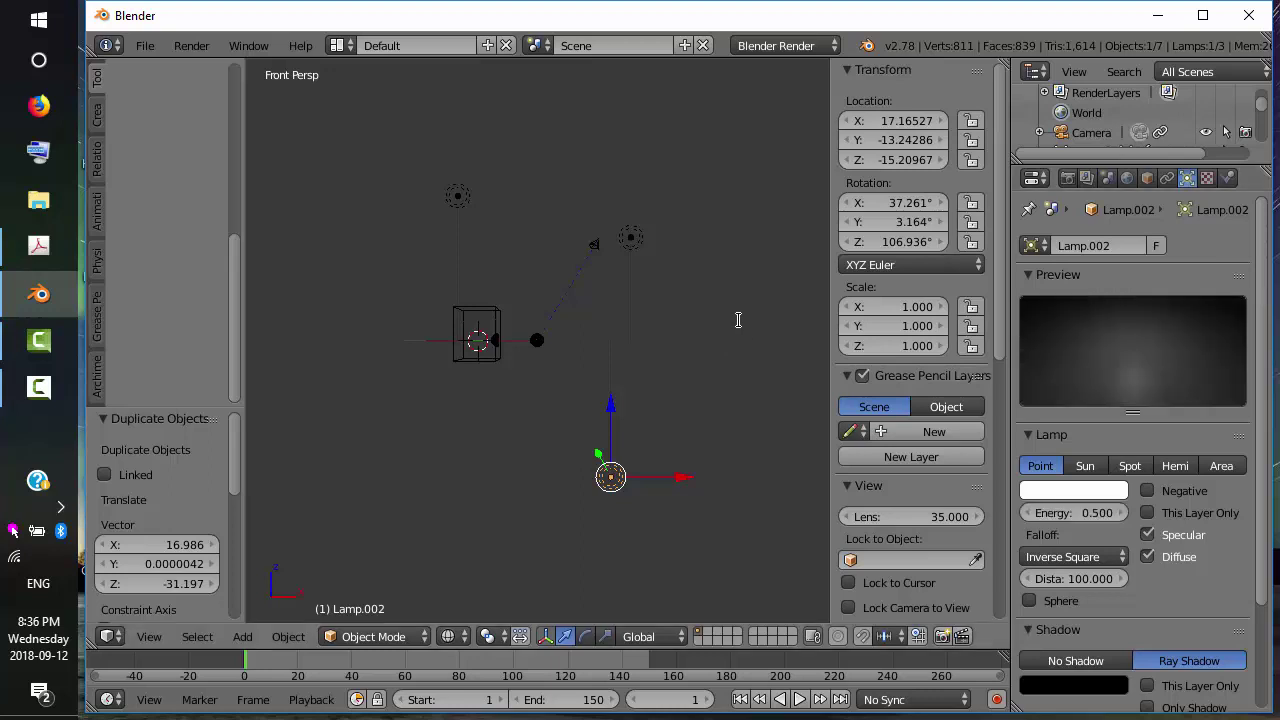
left_click(195, 45)
left_click(217, 70)
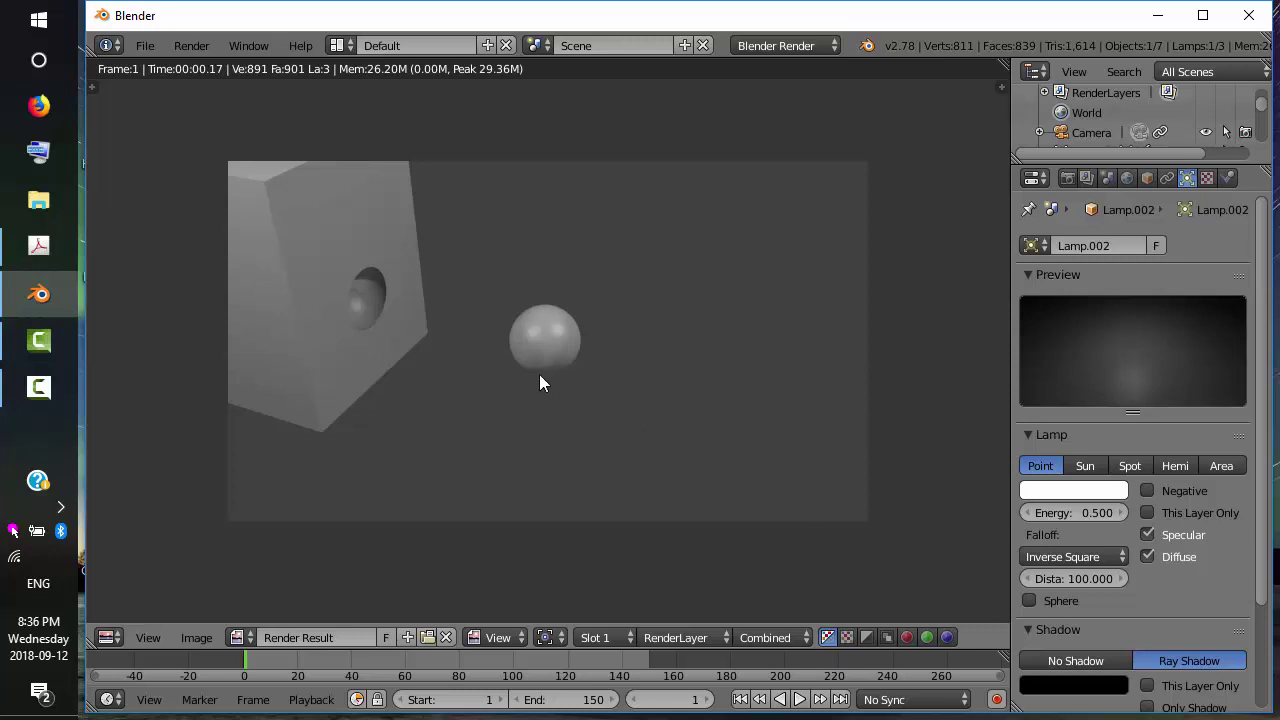
Set the lower lamp's energy to 0.2 and render the image again.
left_click(1085, 513)
type(".2")
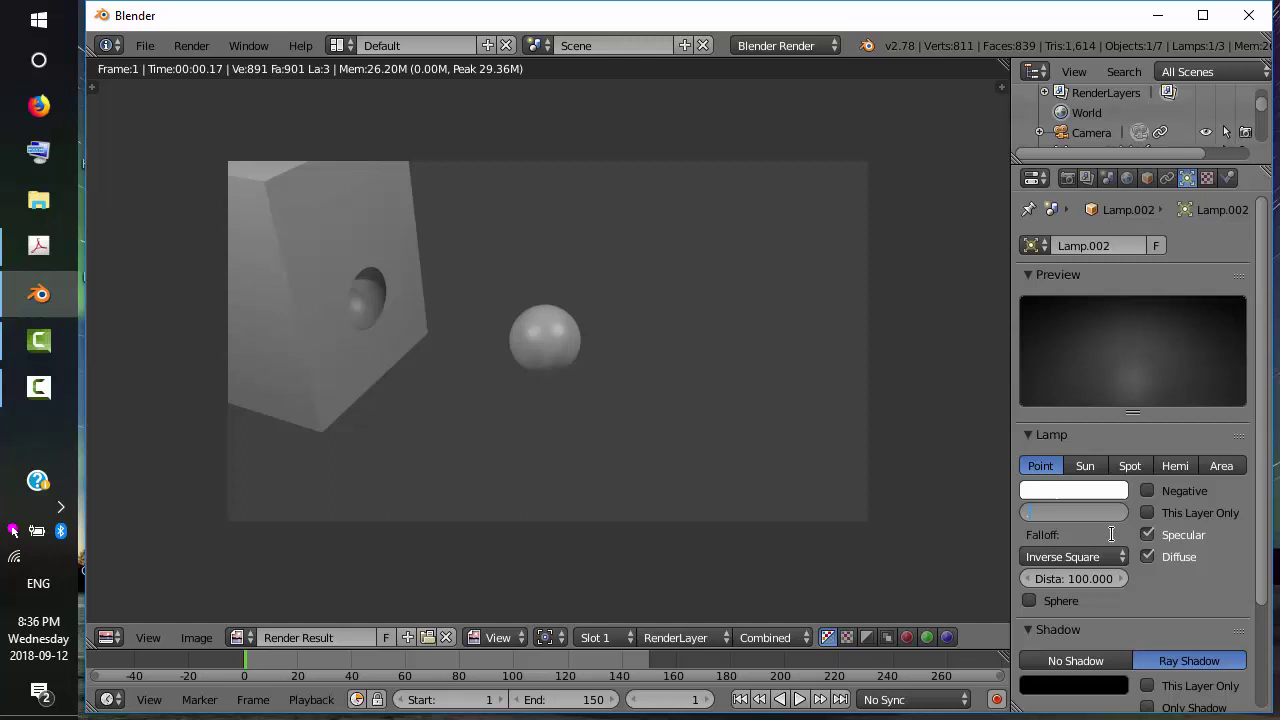
key("Return")
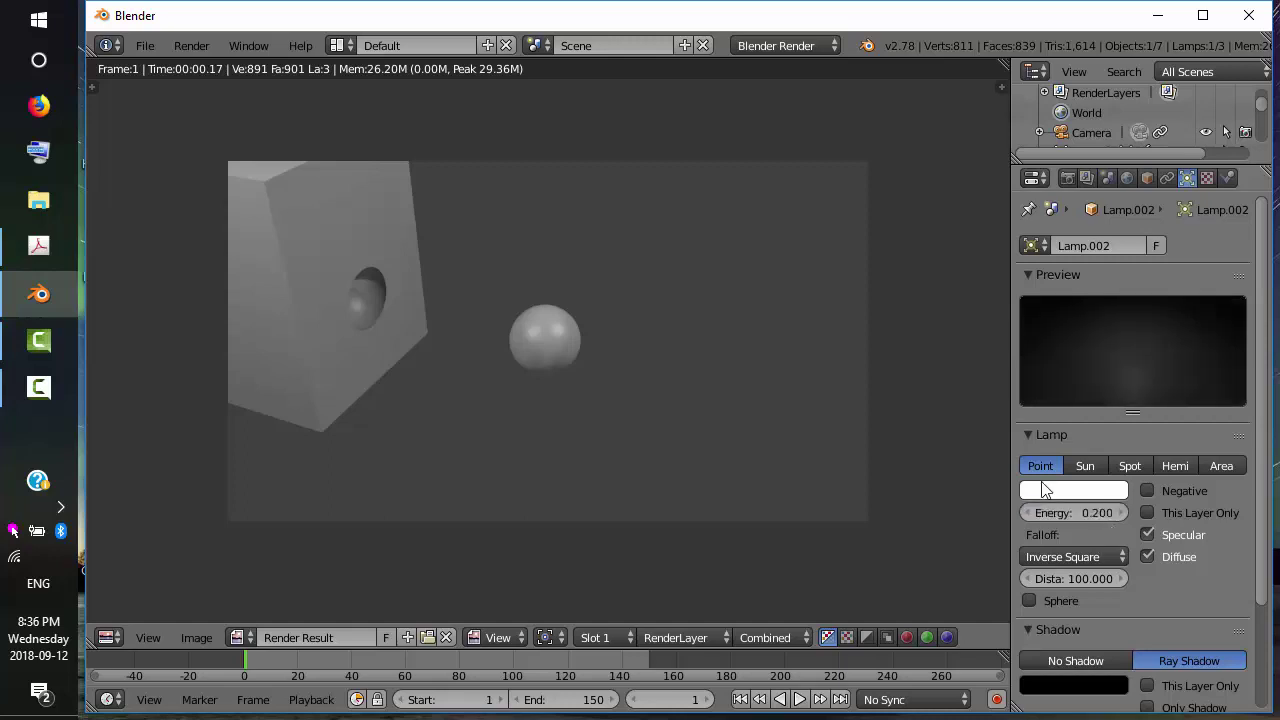
left_click(194, 45)
left_click(200, 62)
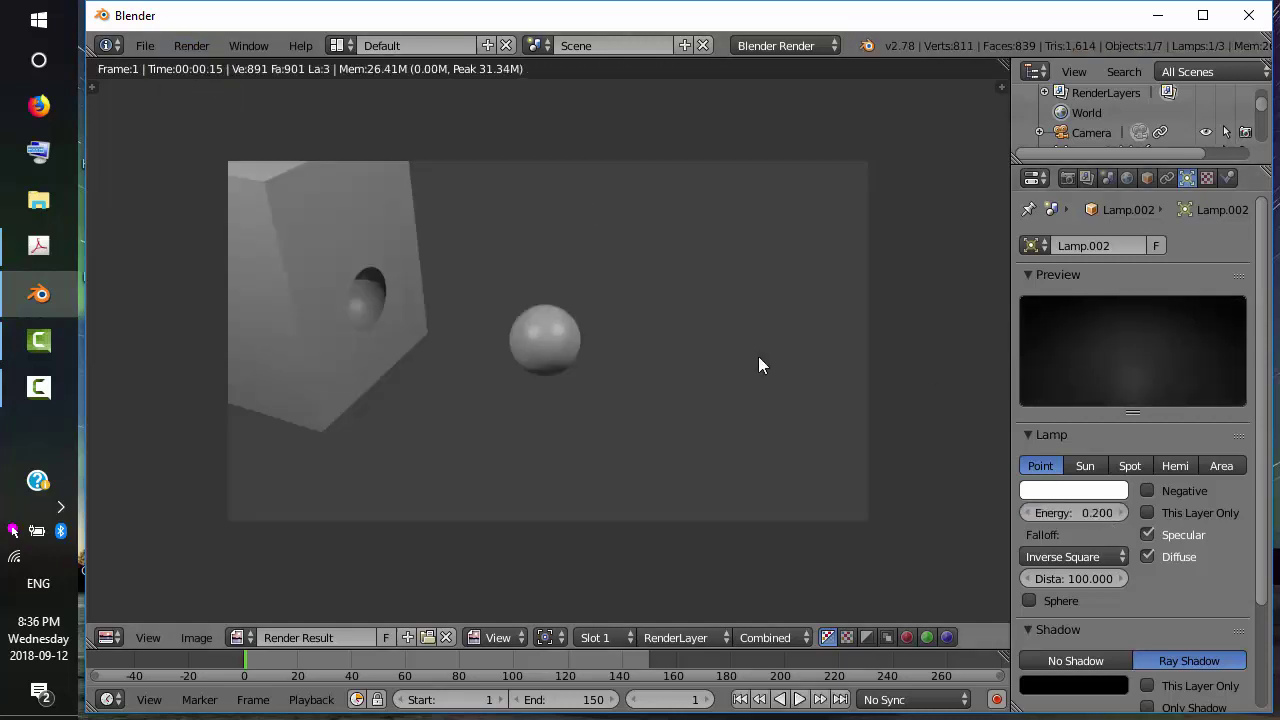